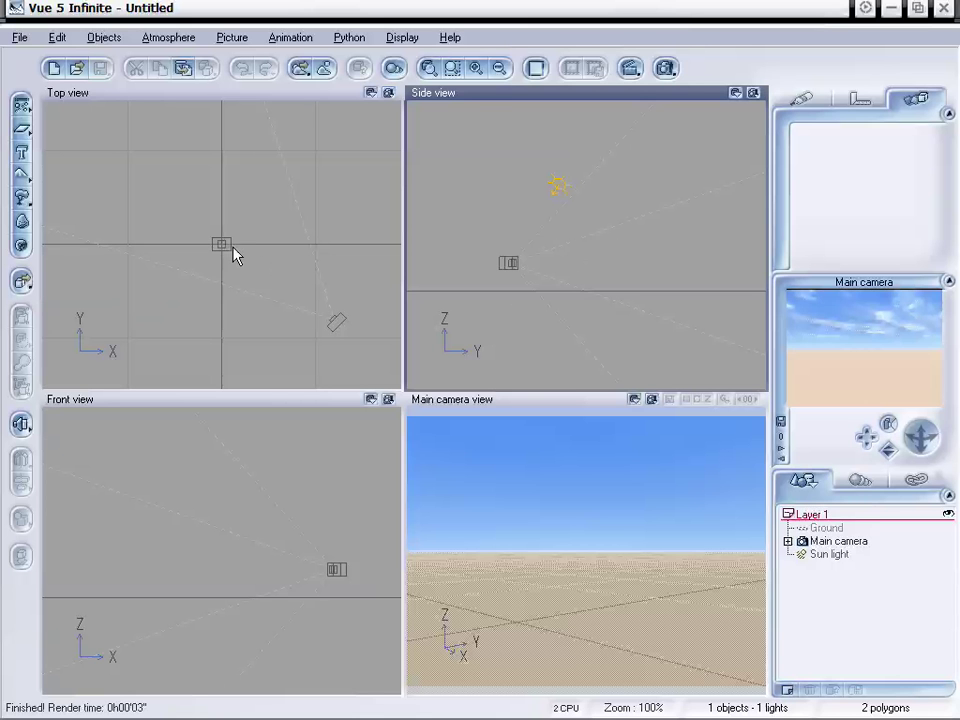
- Add a sphere and move it toward the camera, lowering it to the camera's height
left_click(40, 135)
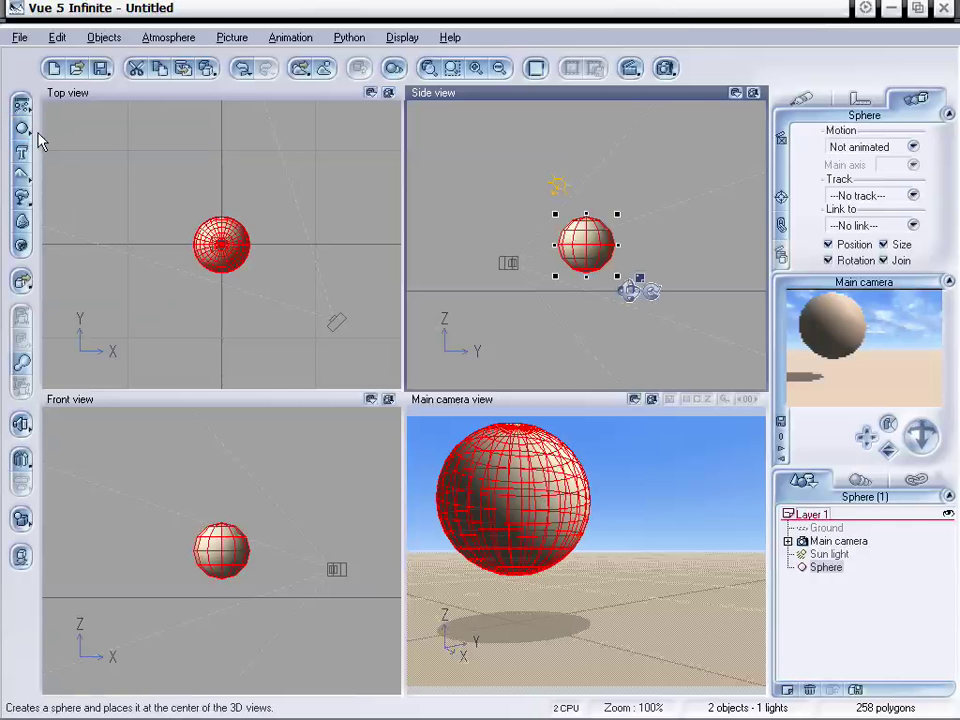
left_click_drag(240, 245, 327, 296)
left_click_drag(317, 546, 313, 568)
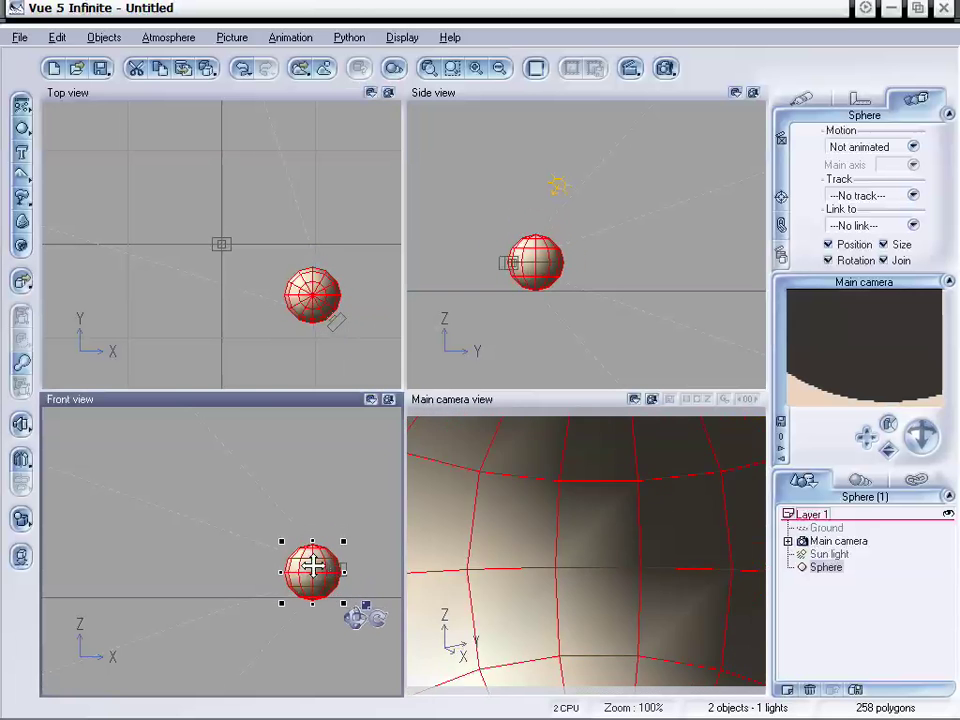
left_click_drag(318, 310, 326, 321)
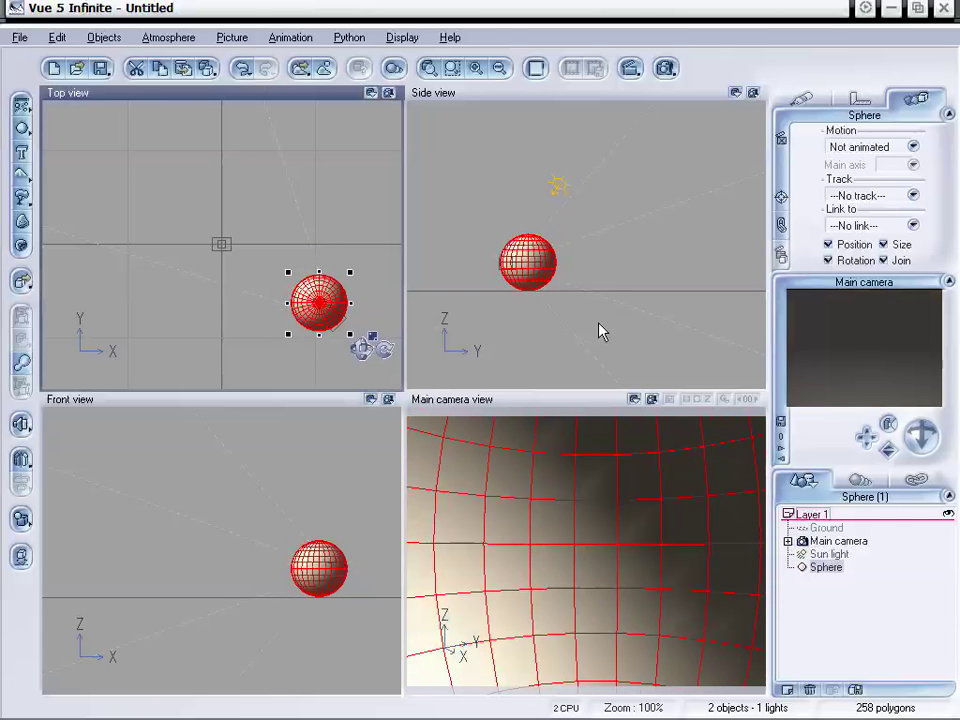
- Give the sphere the Standard glass material from the Glasses collection
left_click(810, 101)
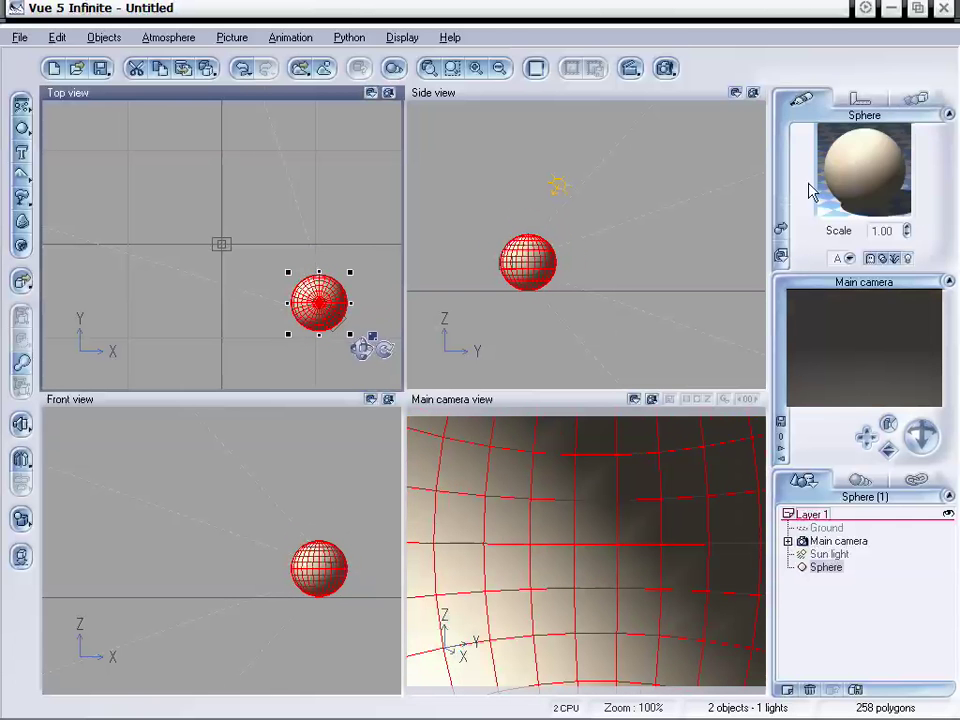
left_click(781, 229)
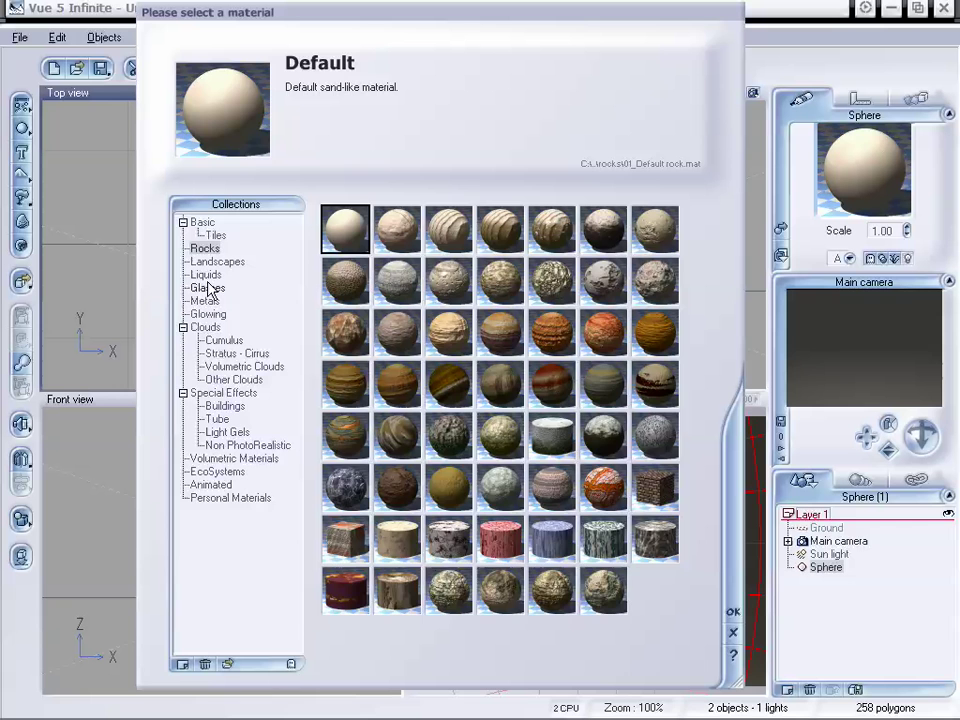
left_click(200, 287)
left_click(397, 230)
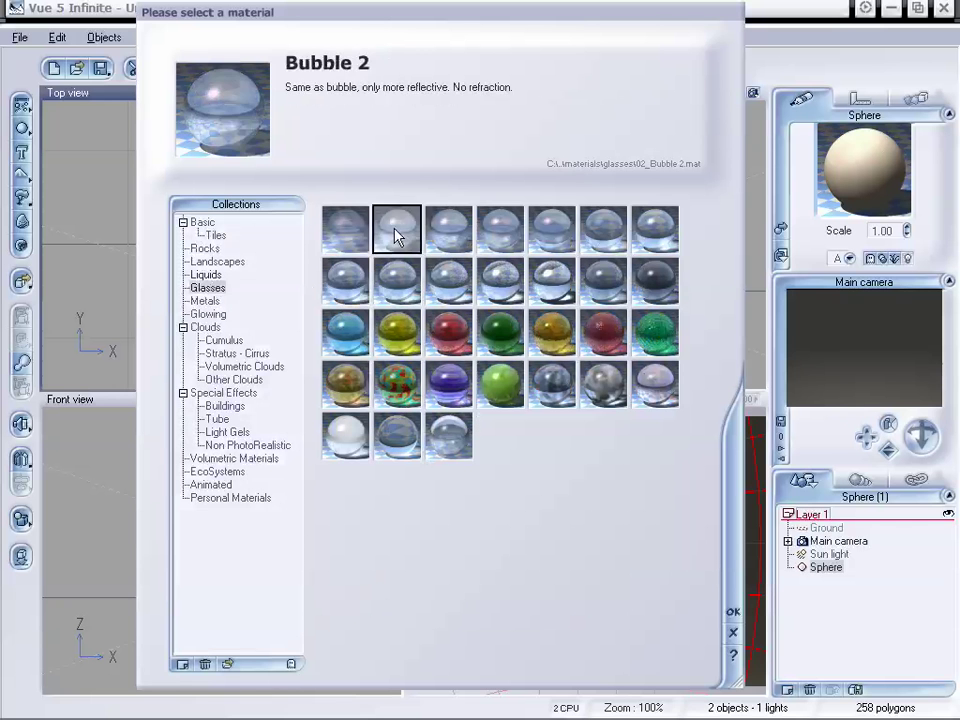
left_click(396, 274)
left_click(345, 228)
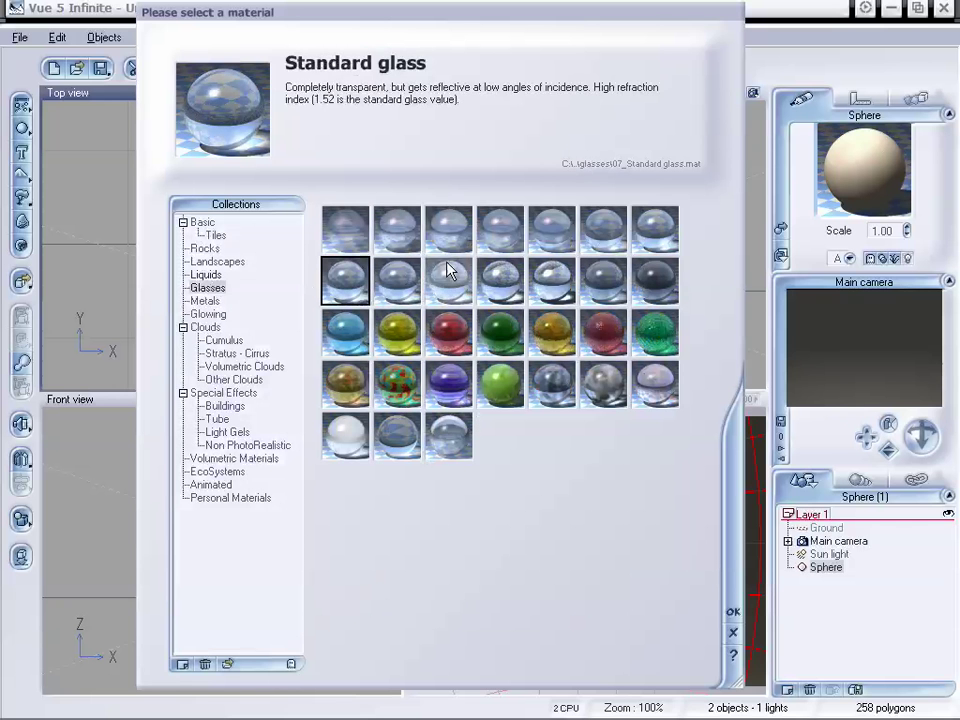
left_click(731, 613)
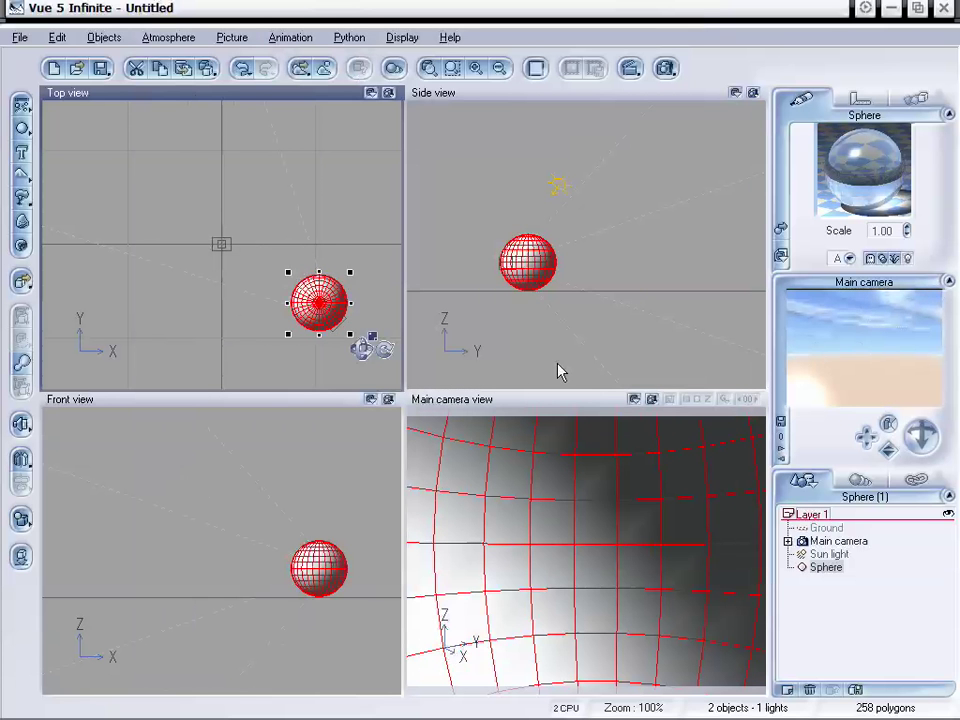
- Centre the sphere on the scene's centre line and move the camera right up to it
left_click_drag(321, 309, 313, 246)
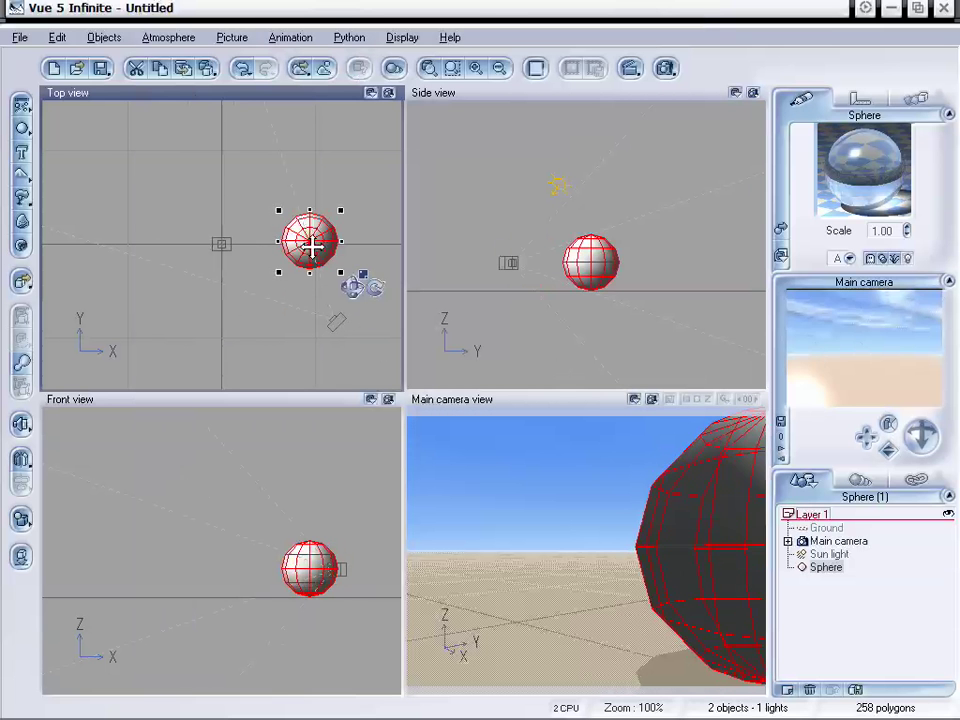
left_click(337, 324)
left_click_drag(333, 325, 373, 245)
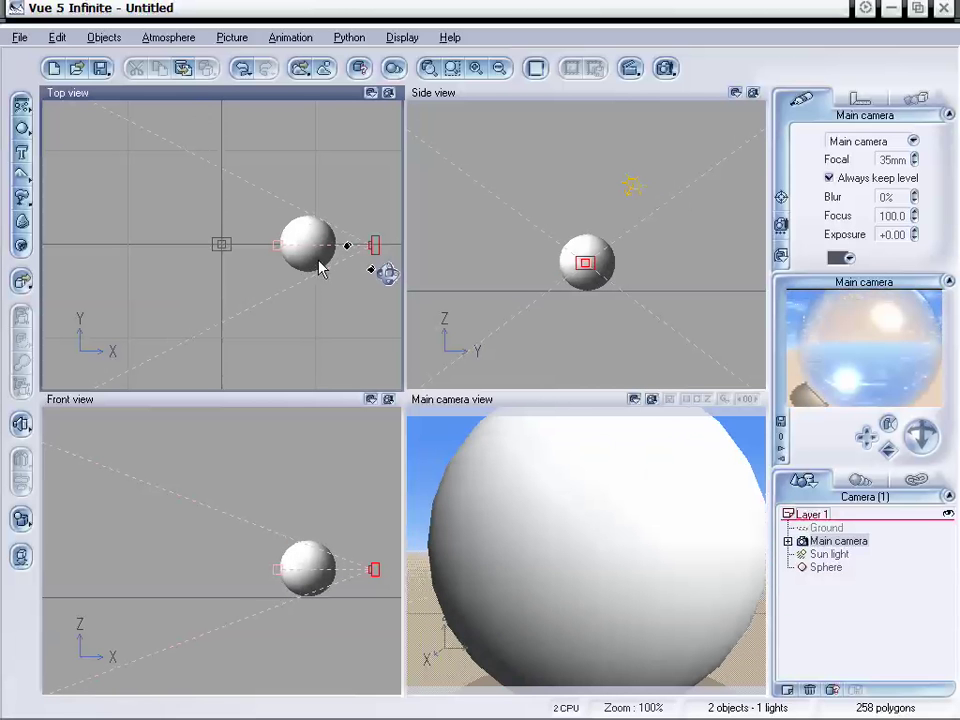
- Squash the sphere flat along X, zoom the camera in, and nudge the disc into place
left_click(318, 262)
left_click_drag(272, 246, 354, 257)
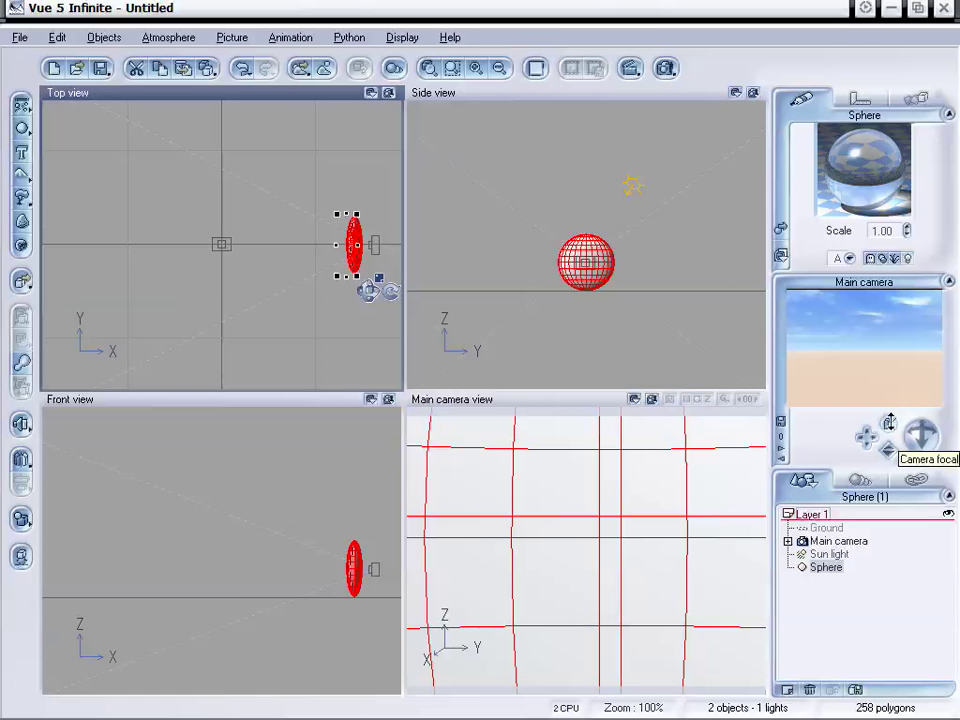
mouse_move(888, 422)
left_mouse_down()
mouse_move(888, 411)
mouse_move(888, 422)
left_mouse_up()
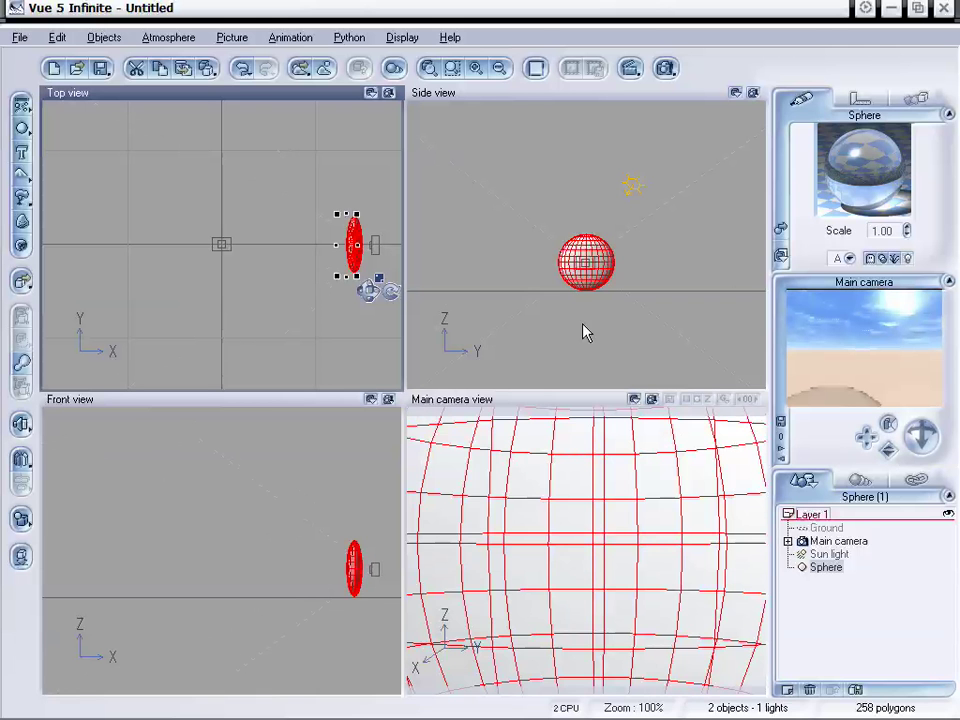
left_click_drag(354, 253, 374, 258)
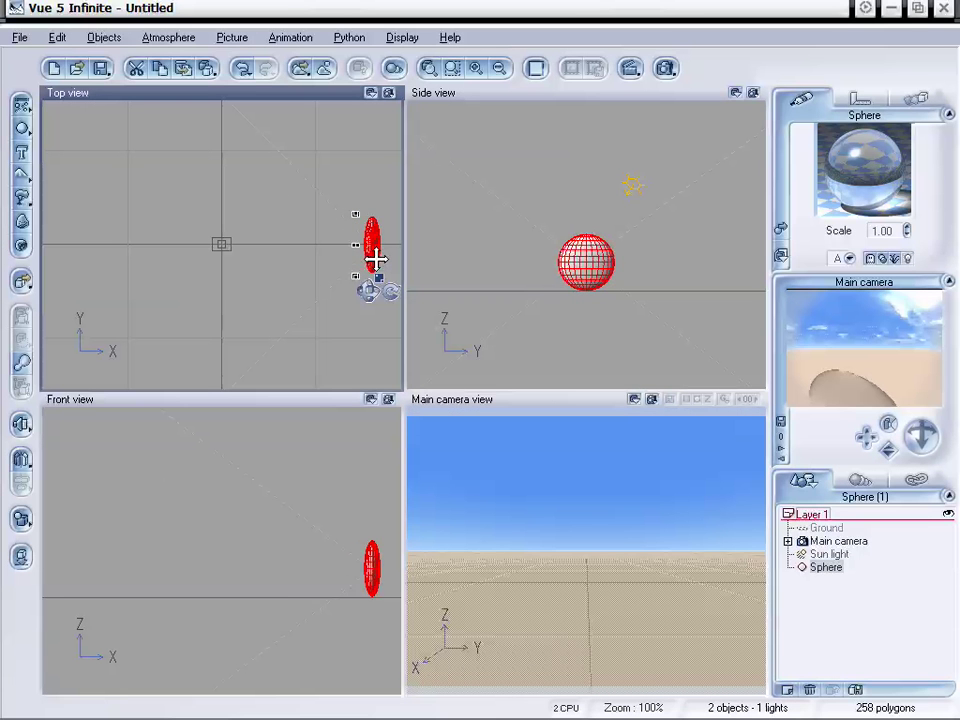
left_click_drag(373, 257, 371, 256)
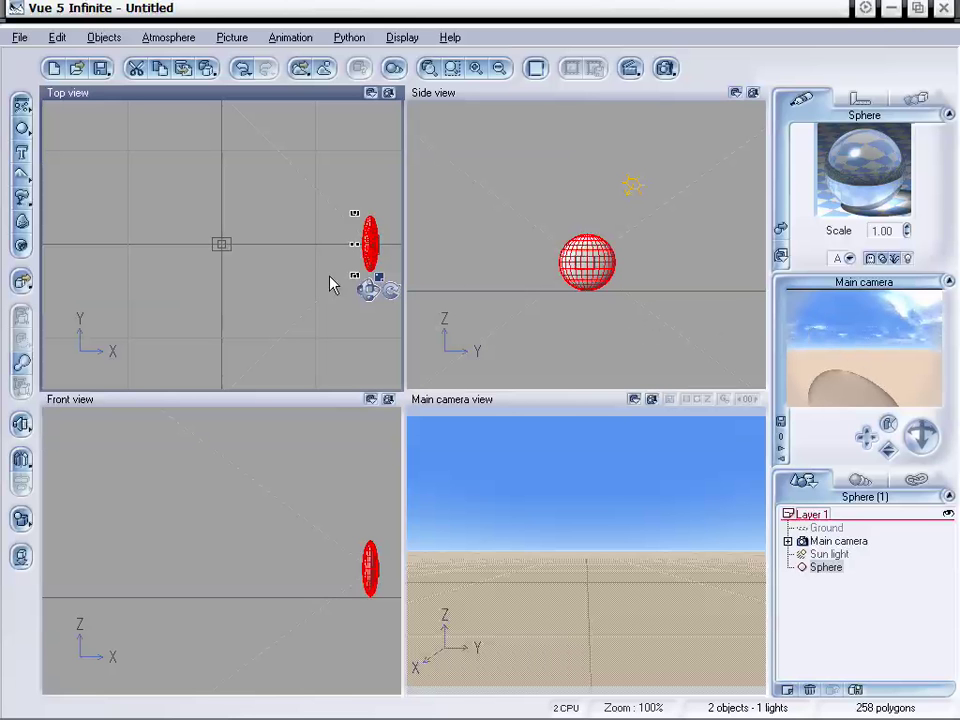
- Uncheck Cast shadows and Receive shadows for the sphere's Standard glass material
double_click(878, 165)
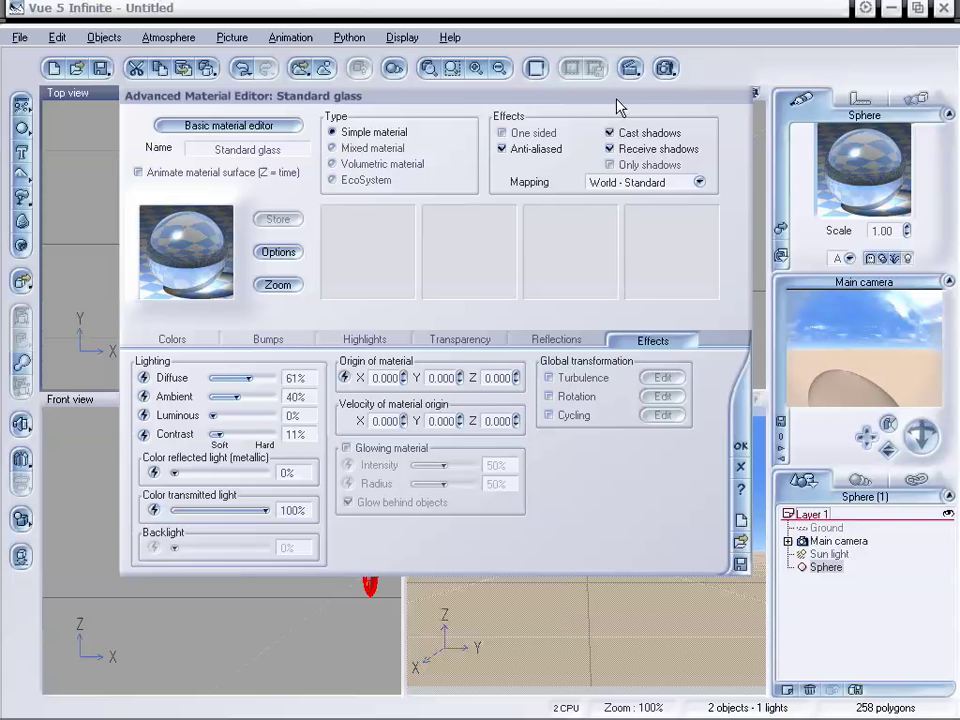
left_click_drag(621, 100, 617, 108)
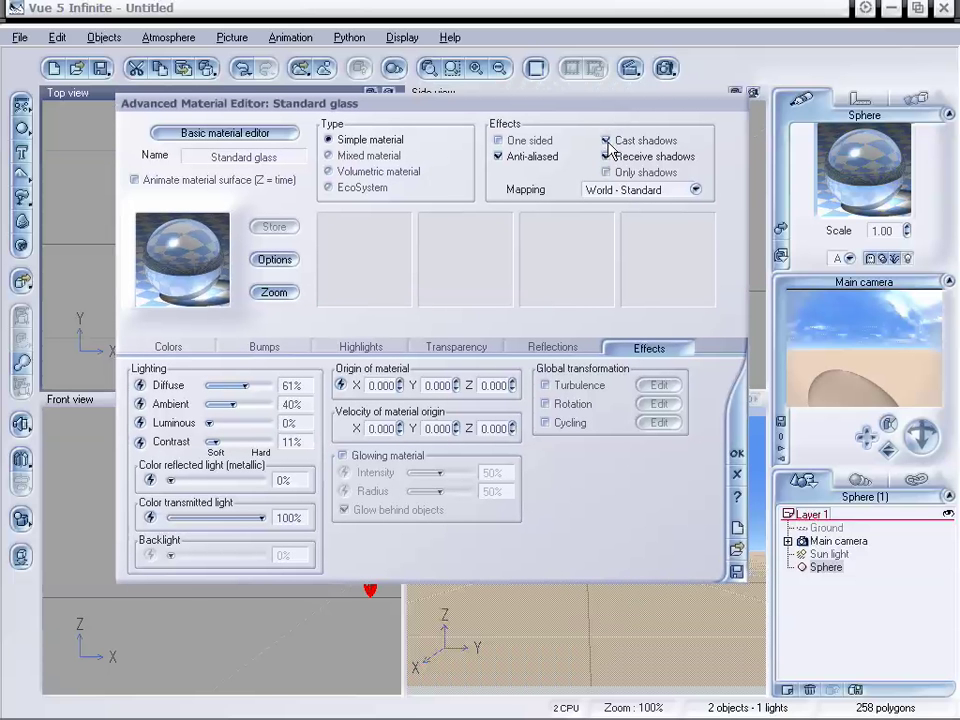
left_click(615, 142)
left_click(619, 156)
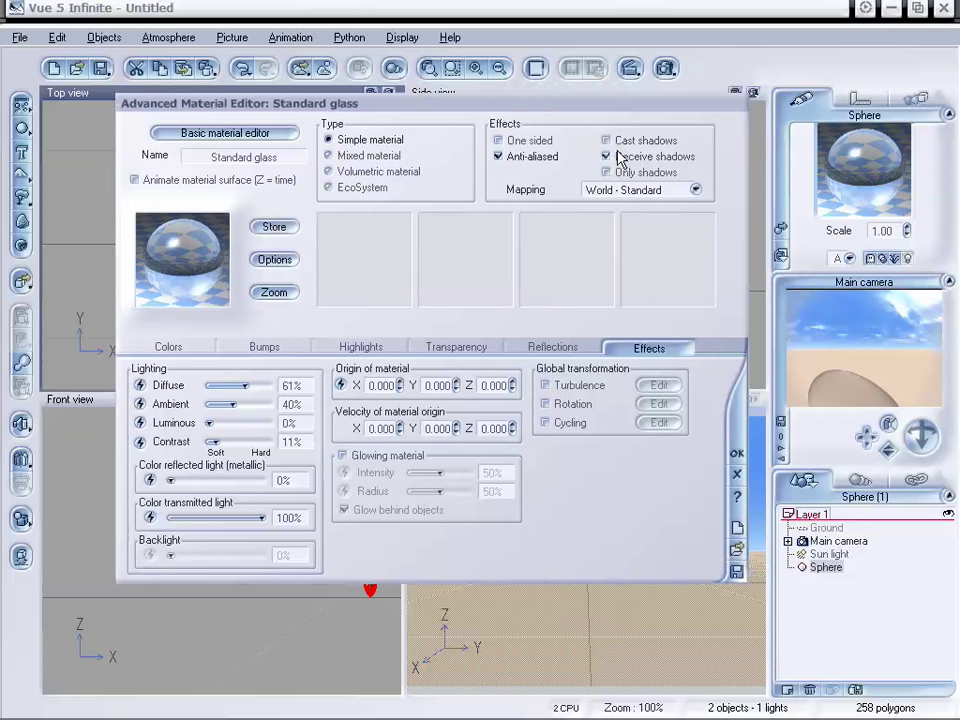
left_click(738, 455)
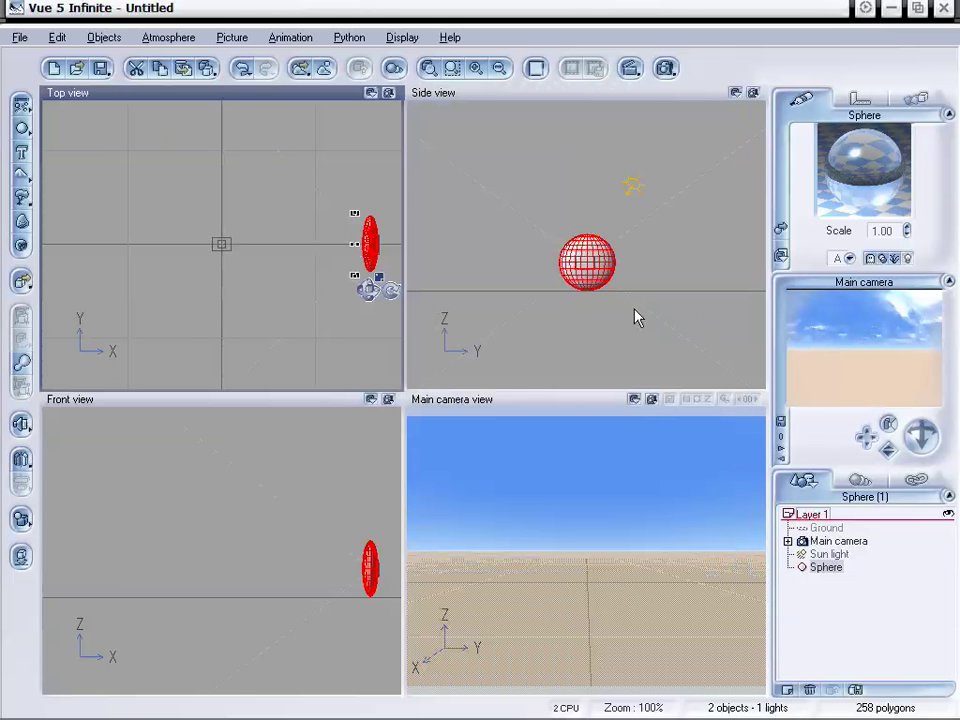
- Zoom in and realign the flattened sphere with the camera in the side view
left_click(475, 67)
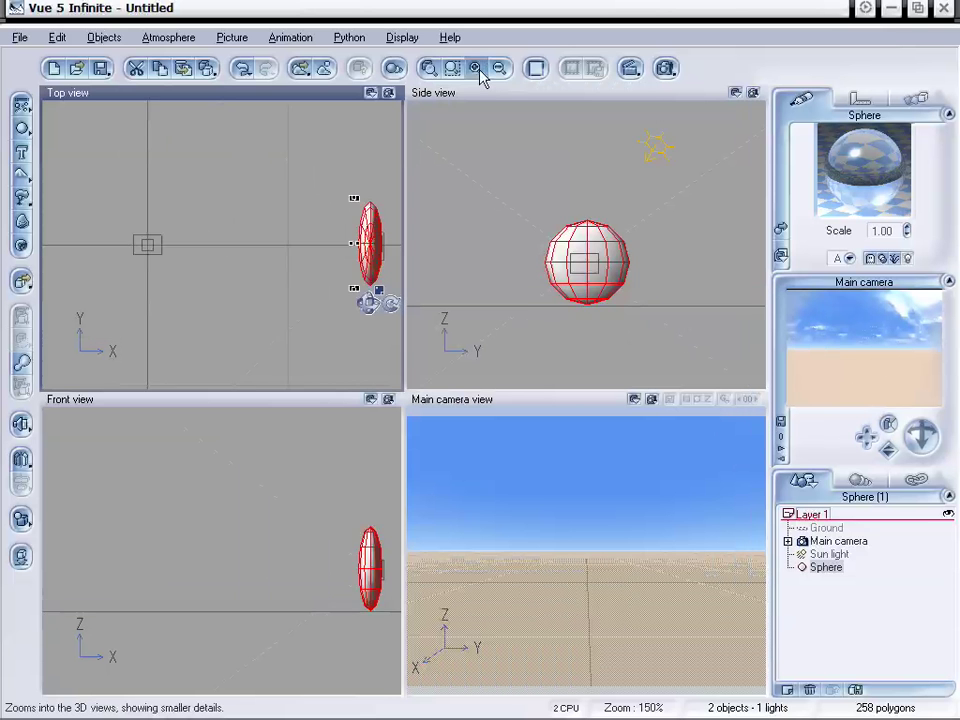
left_click(475, 67)
left_click(475, 67)
left_click_drag(670, 363, 642, 348)
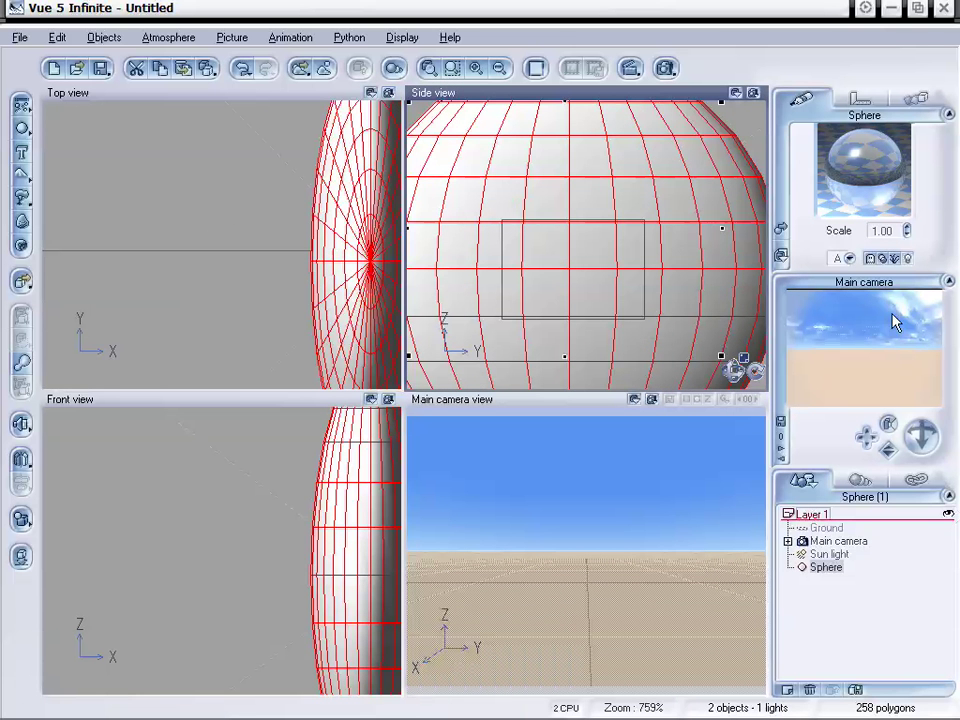
- Check the sphere through the camera, then zoom the views back out and recentre them
left_click(887, 453)
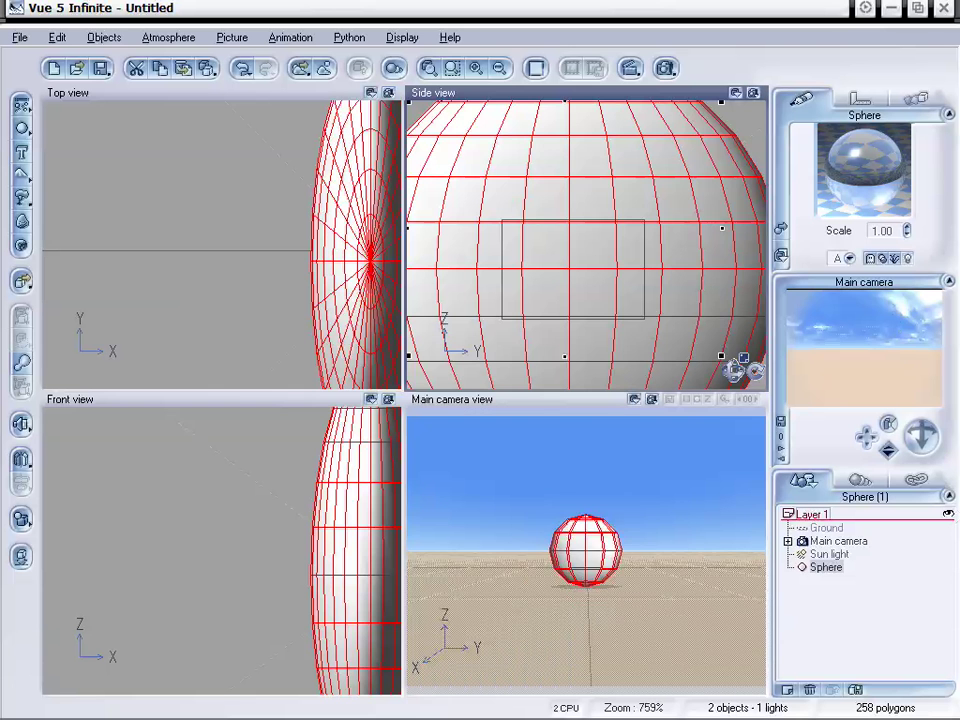
left_click(887, 450)
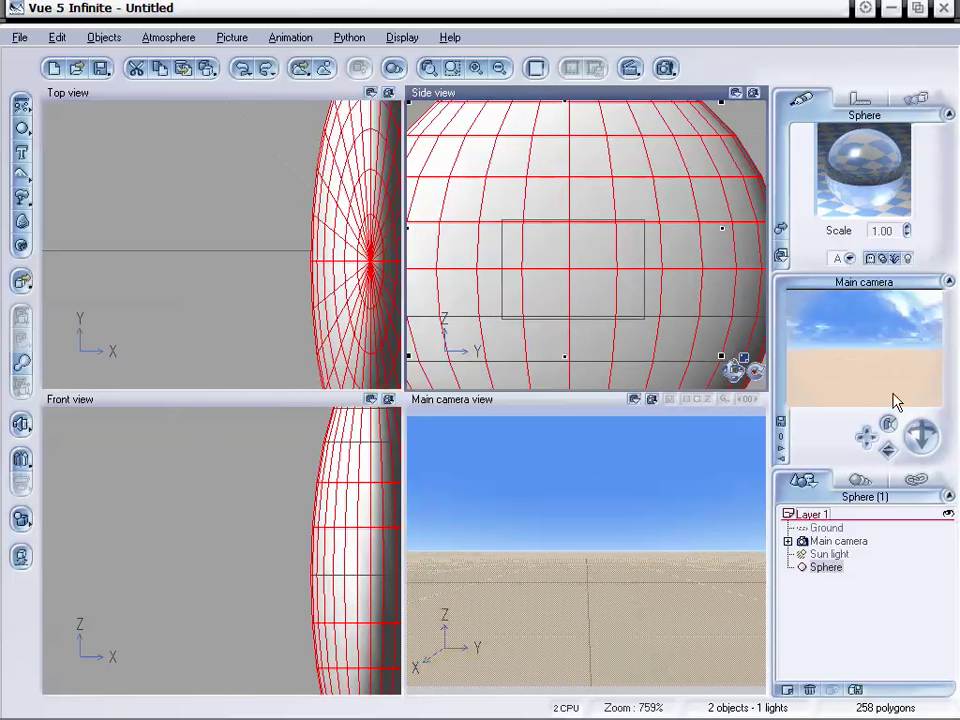
left_click(499, 68)
left_click(499, 68)
left_click(499, 68)
right_click_drag(507, 121, 598, 222)
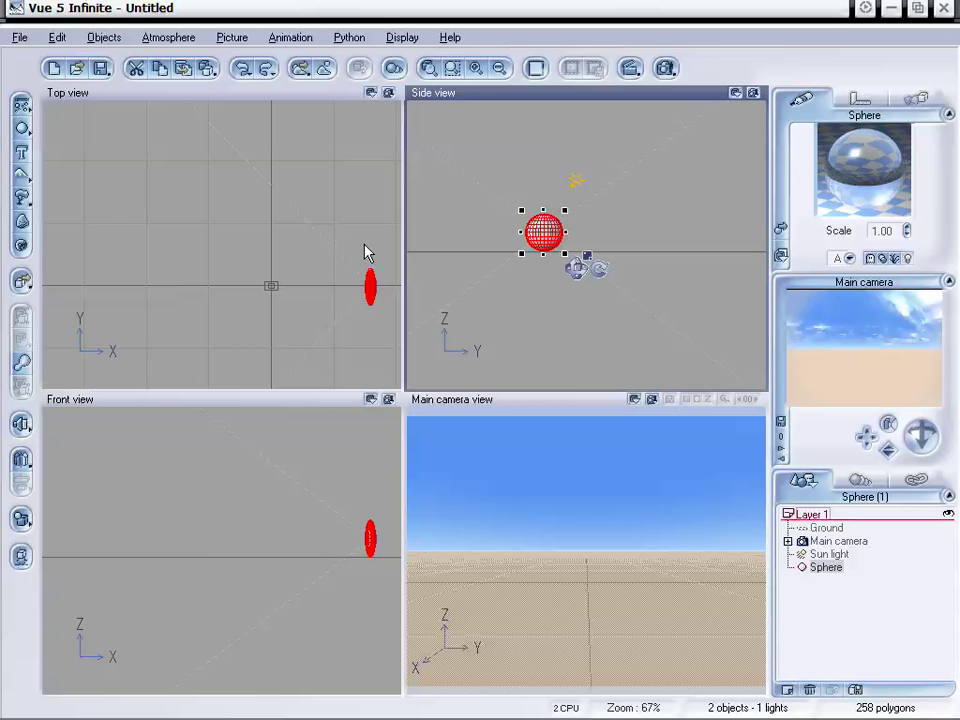
- Create a cube beside the sphere and stretch it into a long, narrow bar
left_click(21, 128)
left_click(84, 136)
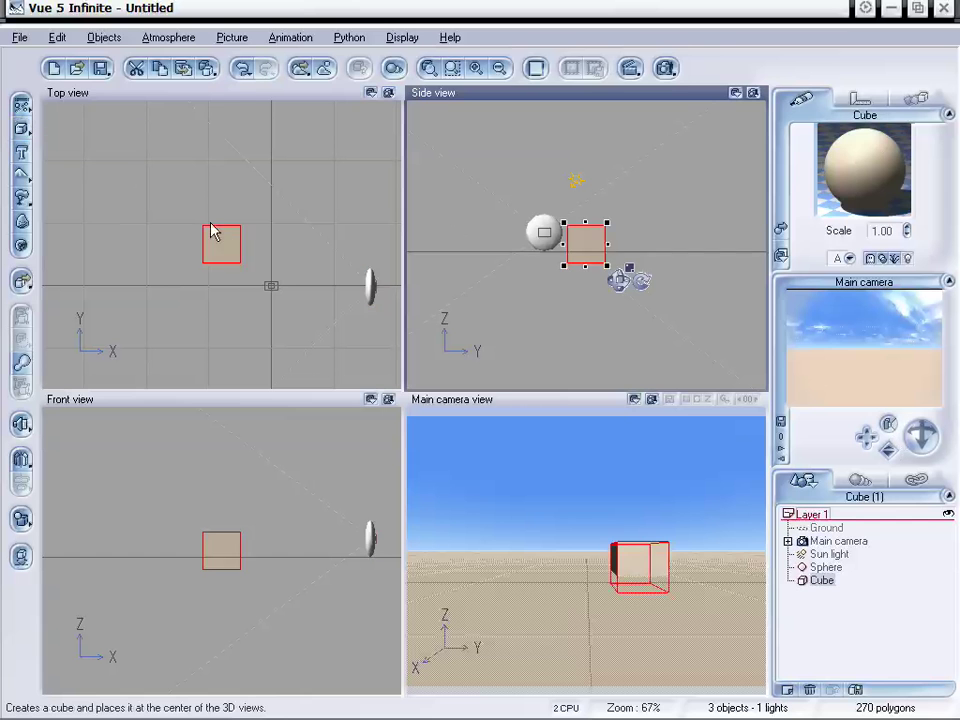
left_click_drag(225, 242, 341, 284)
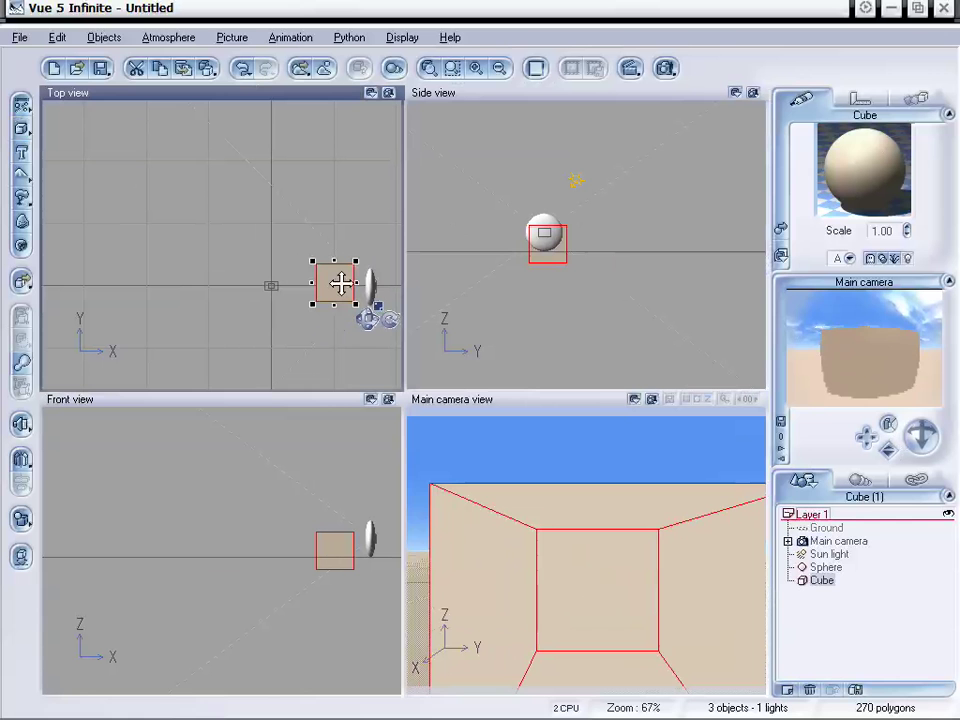
left_click_drag(341, 284, 354, 283)
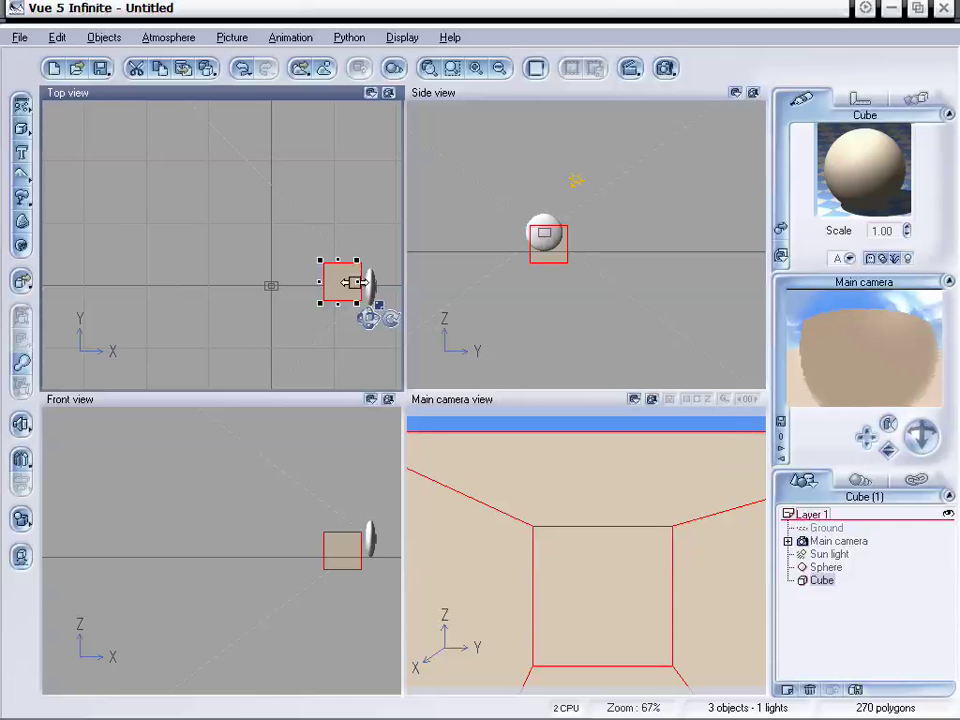
left_click_drag(350, 283, 328, 144)
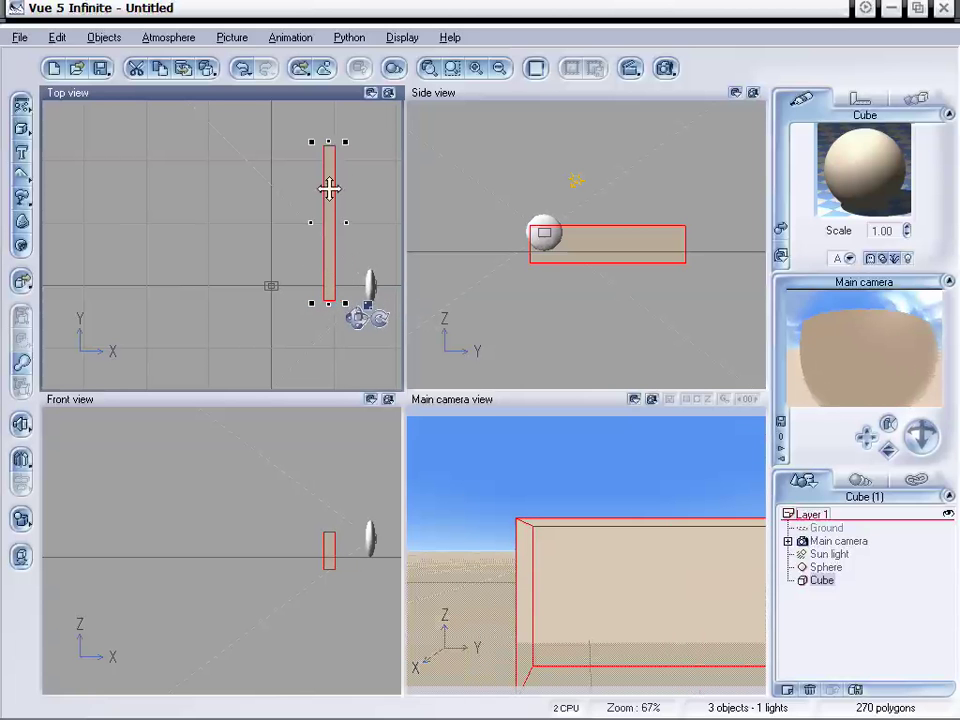
left_click_drag(328, 189, 293, 225)
- Flatten the cube and fine-tune its height so it sits just above the sphere
left_click(295, 565)
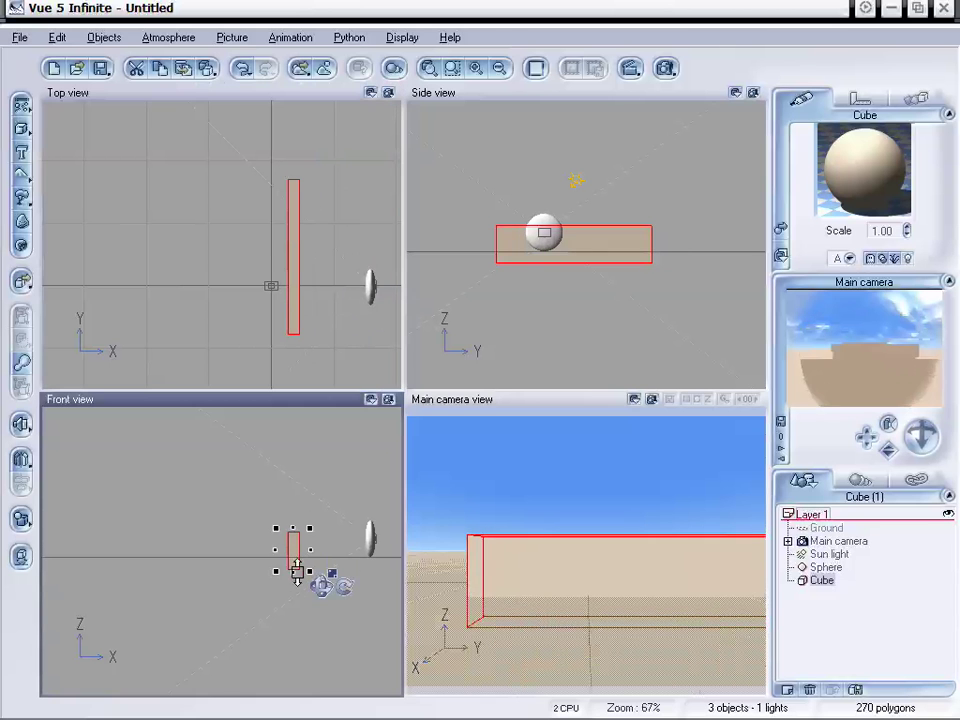
left_click_drag(298, 572, 296, 537)
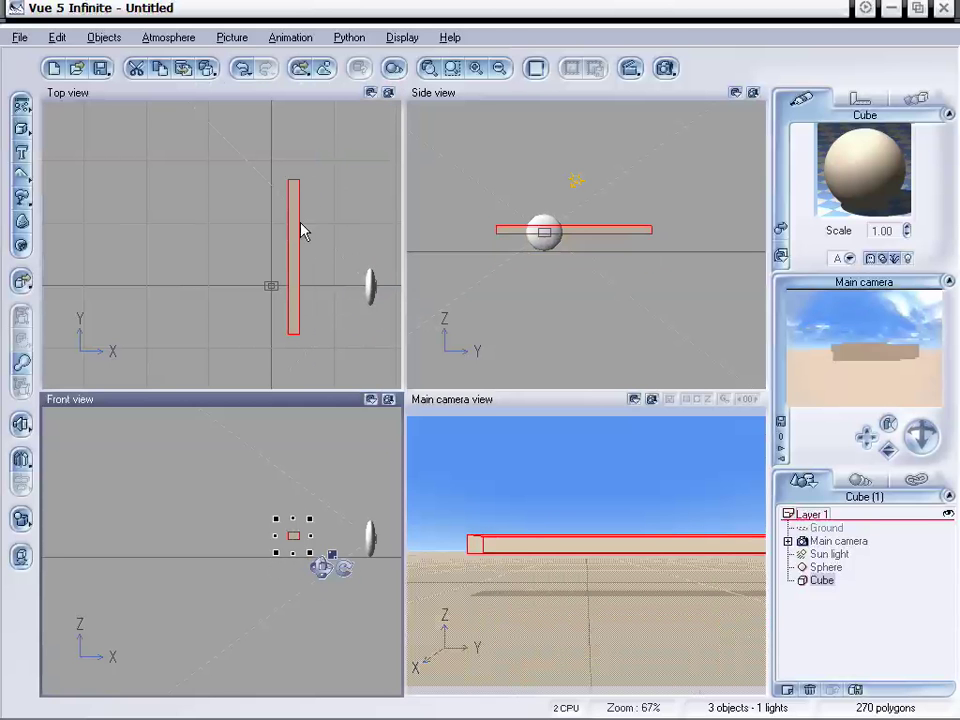
left_click_drag(294, 236, 341, 256)
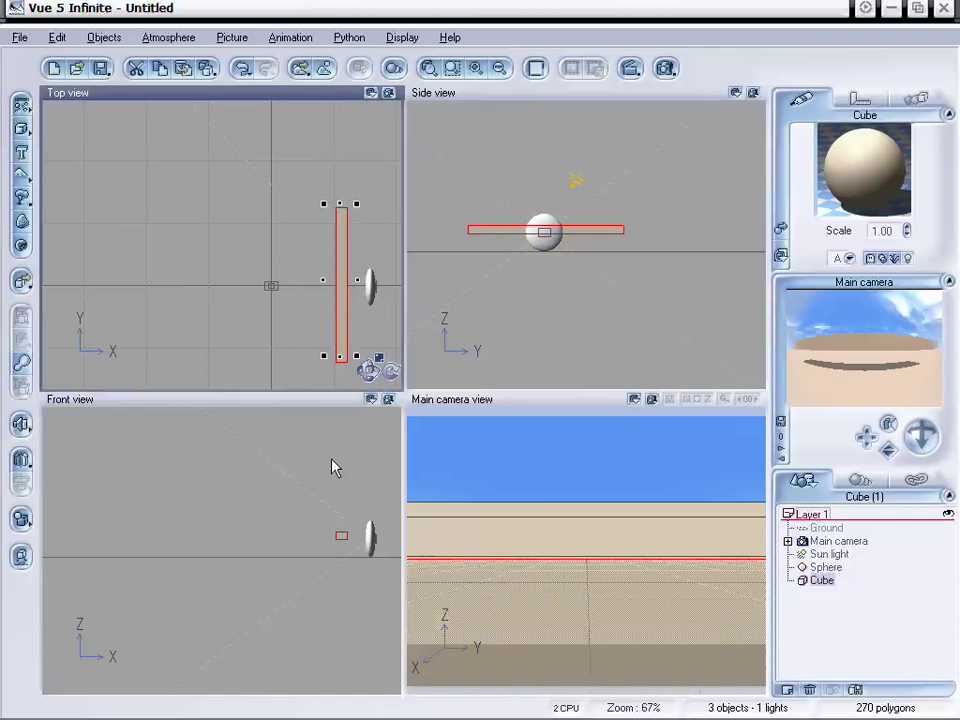
left_click_drag(340, 548, 347, 510)
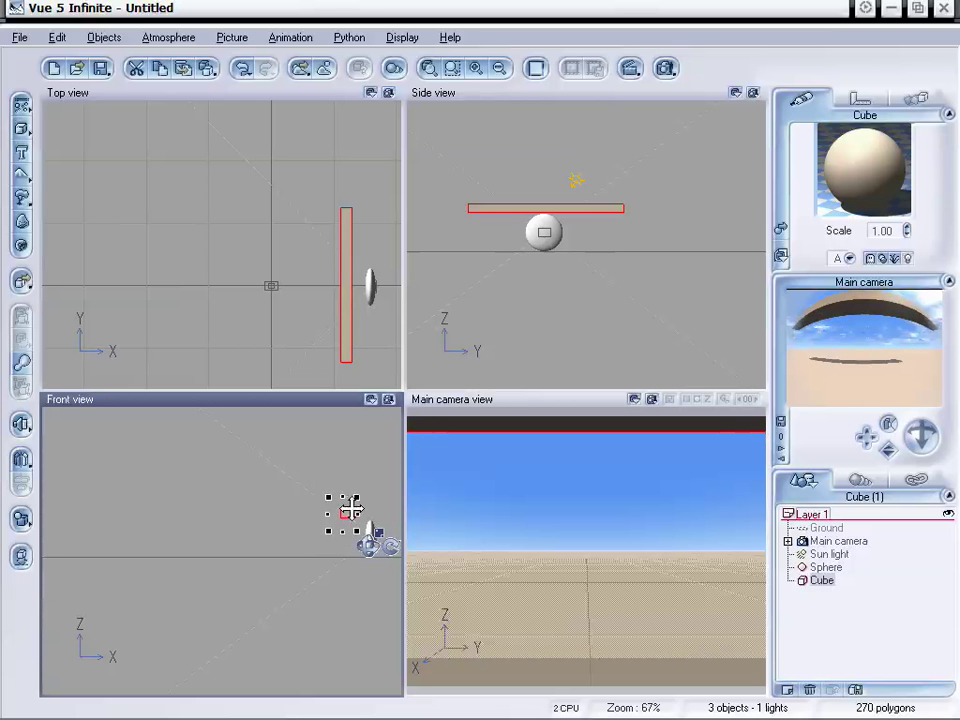
mouse_move(352, 508)
left_mouse_down()
mouse_move(343, 556)
mouse_move(356, 492)
mouse_move(352, 509)
left_mouse_up()
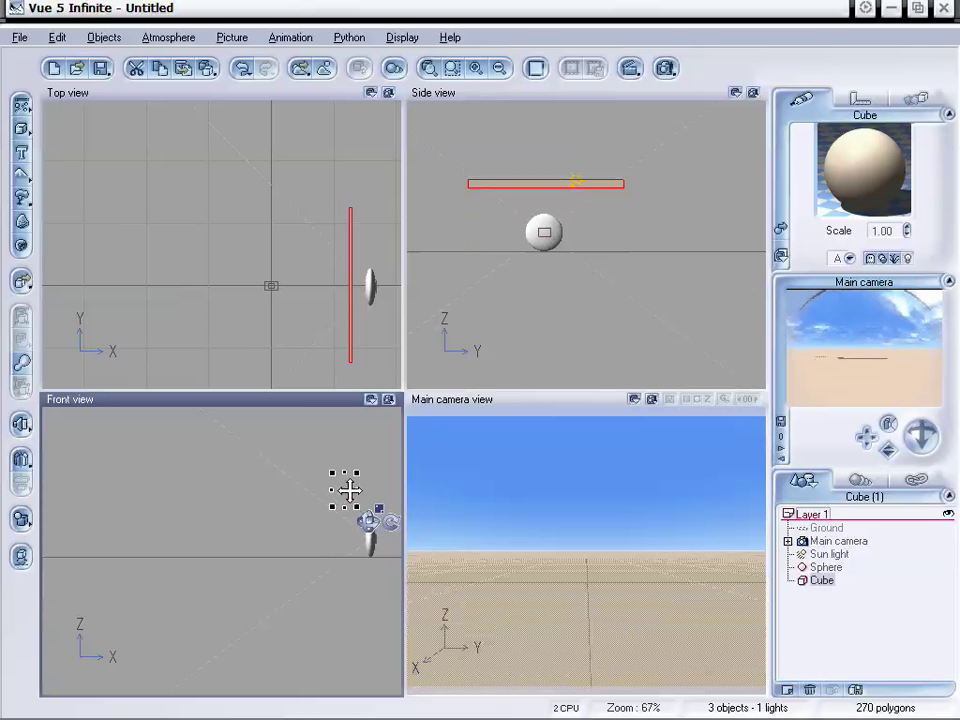
left_click_drag(349, 490, 345, 528)
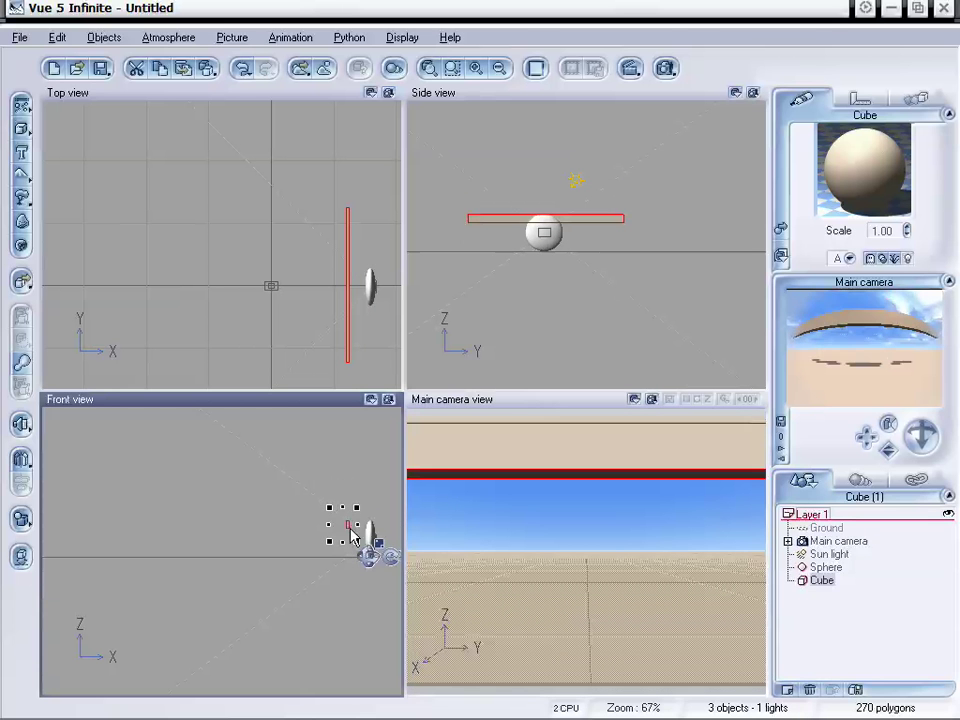
left_click_drag(347, 527, 347, 536)
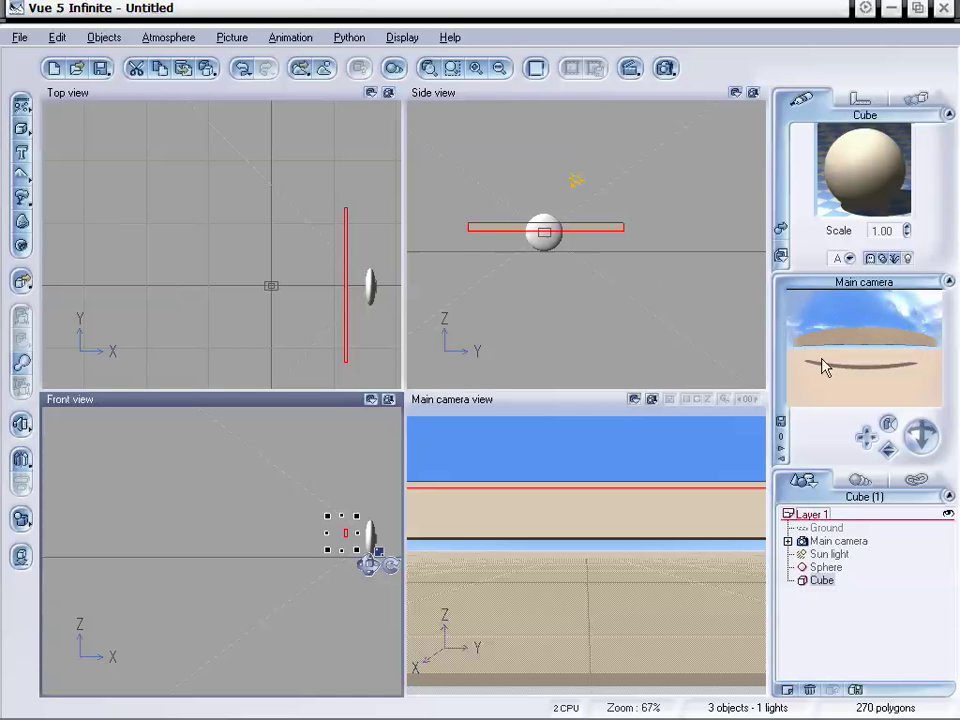
left_click_drag(343, 526, 343, 522)
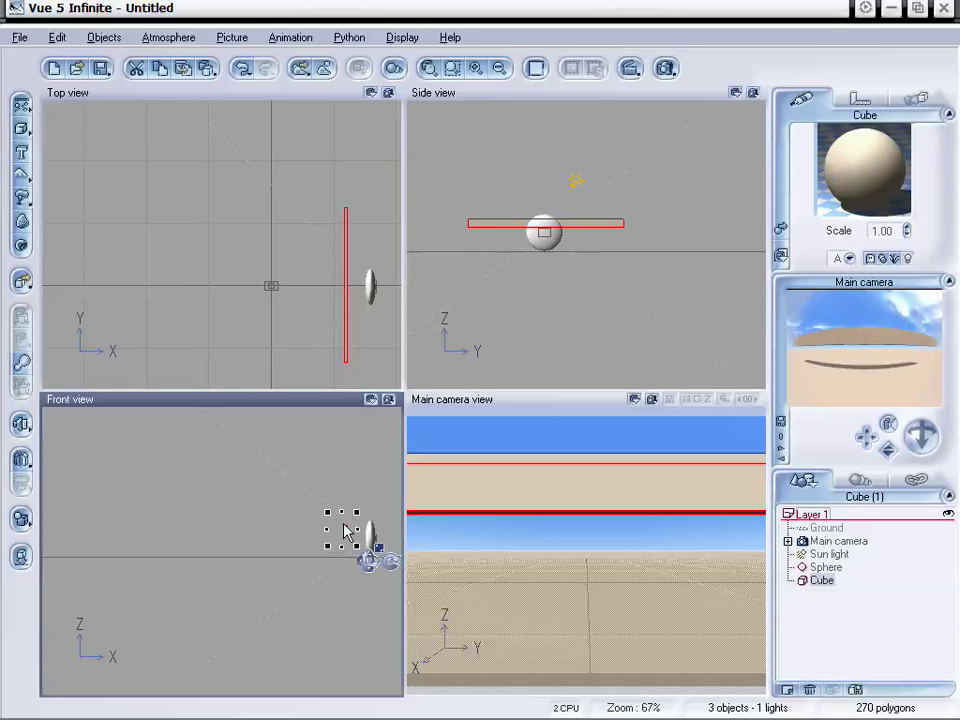
left_click(825, 567)
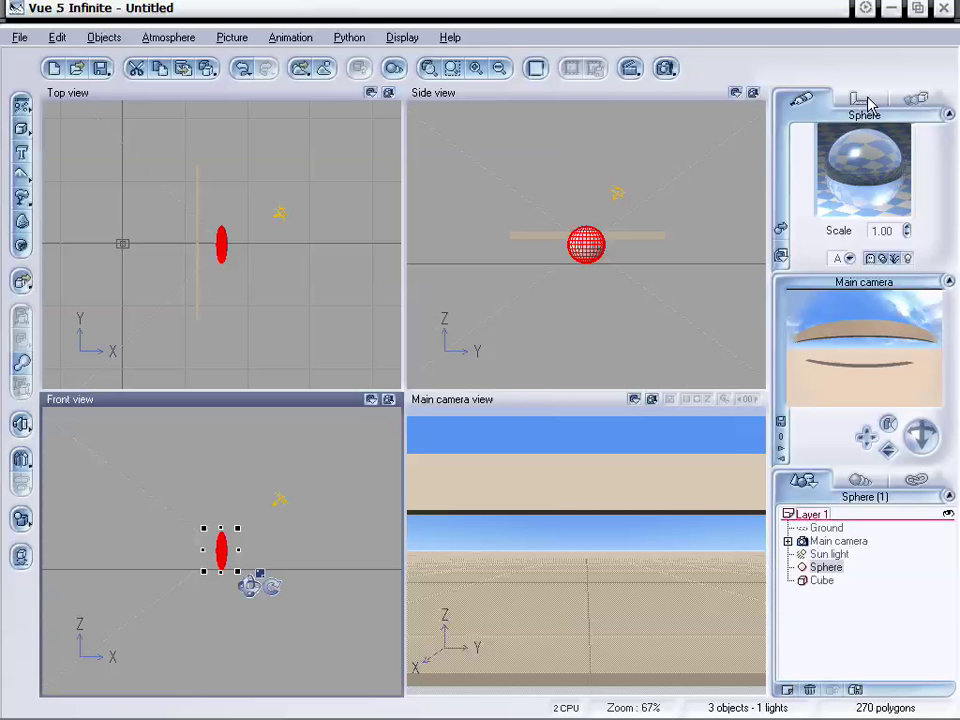
- Raise the glass material's refraction index in its Transparency settings
double_click(865, 146)
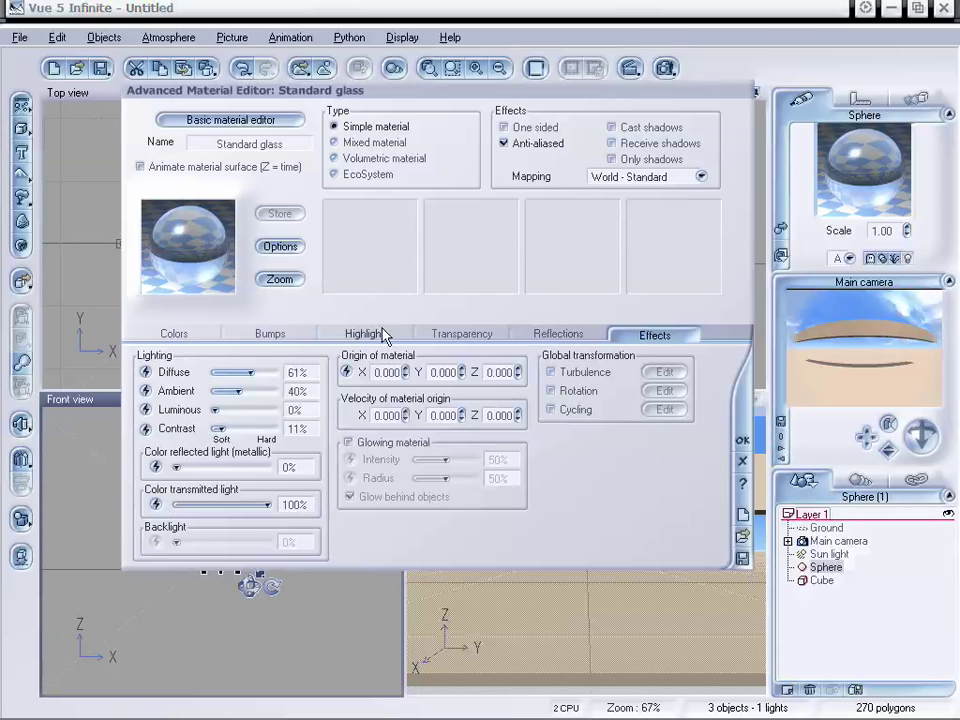
left_click(488, 338)
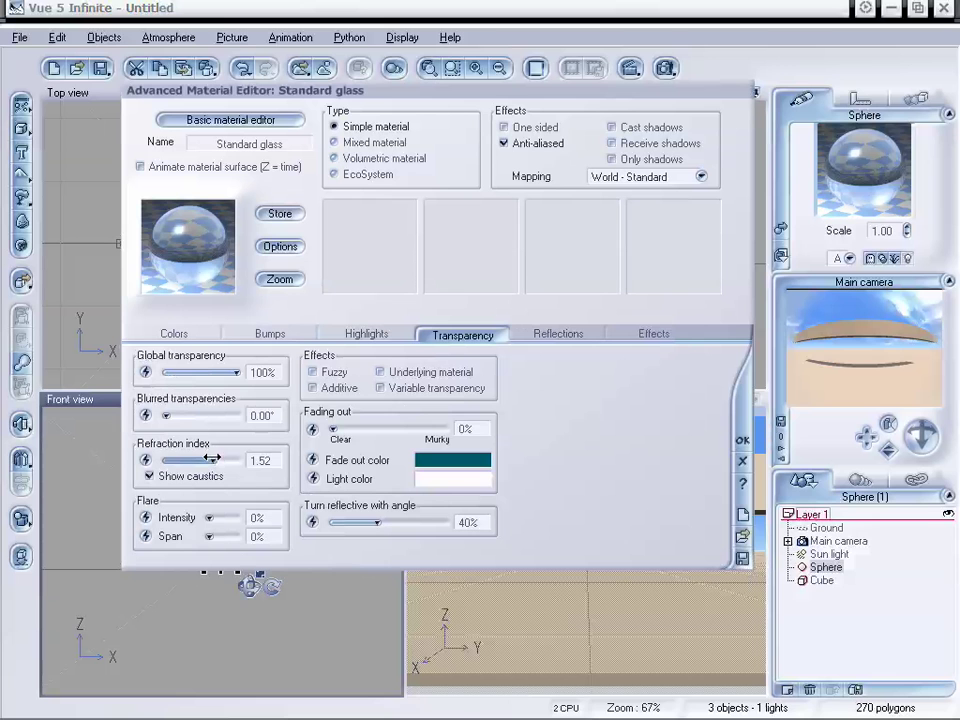
left_click_drag(213, 457, 230, 460)
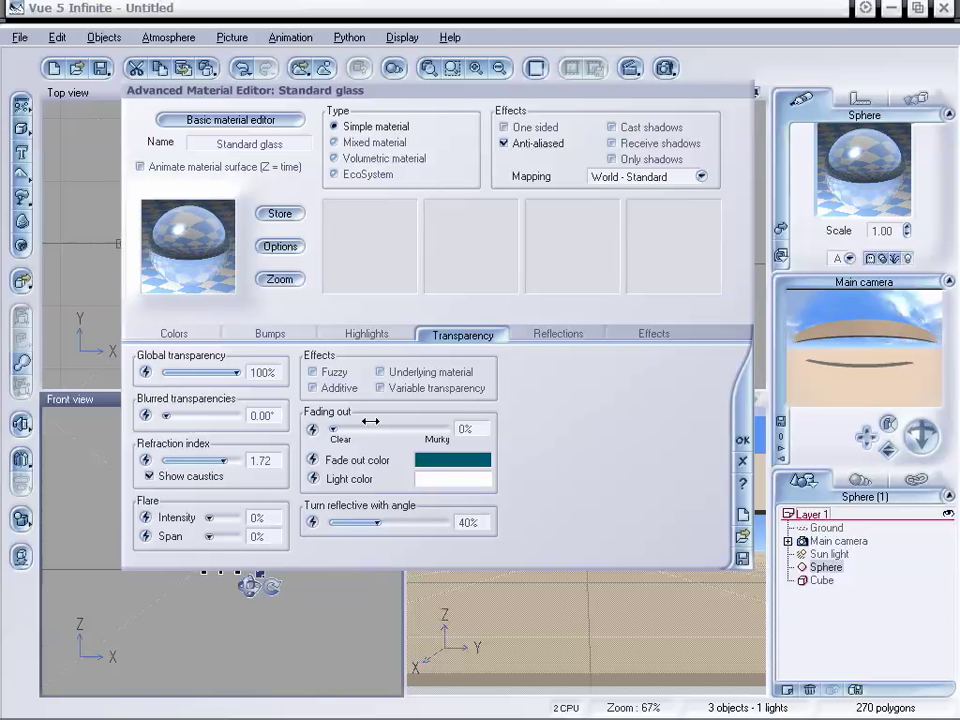
left_click_drag(458, 98, 454, 104)
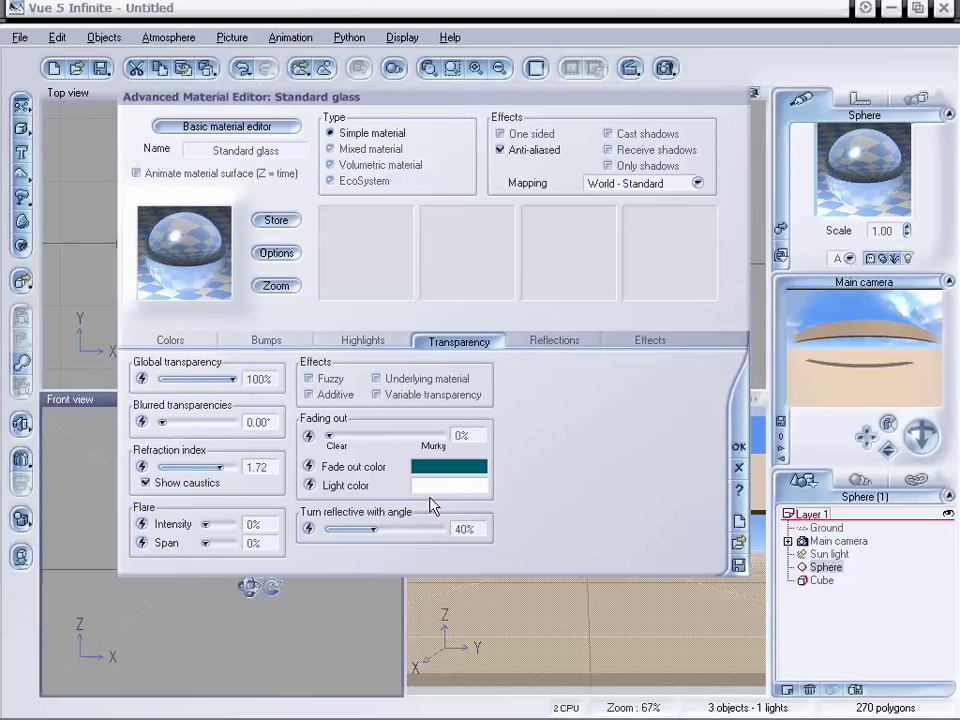
left_click(737, 447)
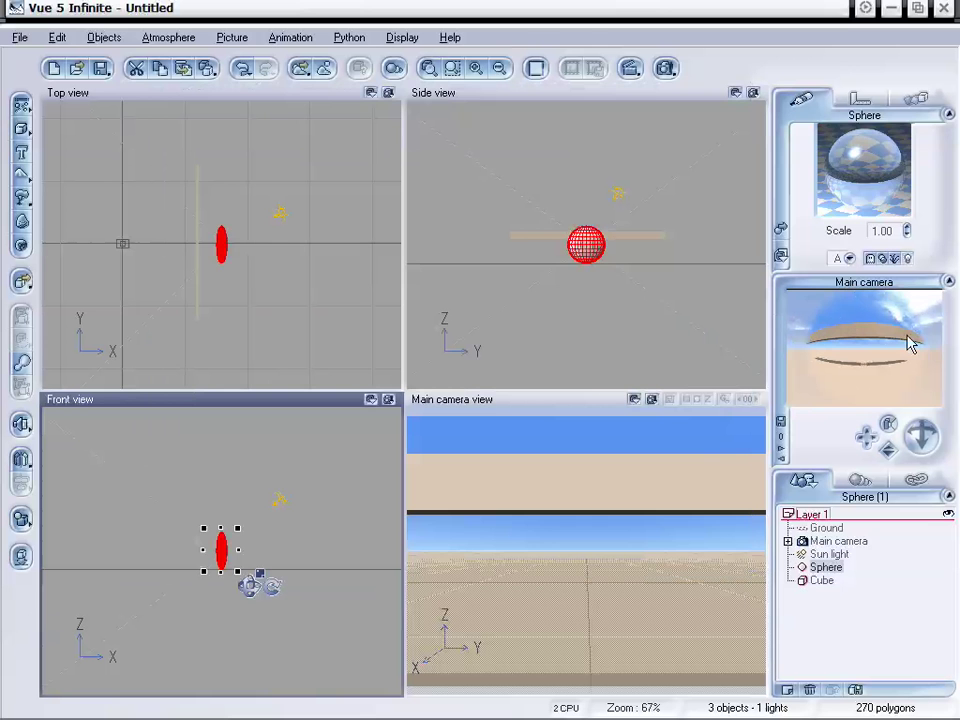
- Retune the refraction index, trying 1.23, and settle on 1.50
double_click(865, 165)
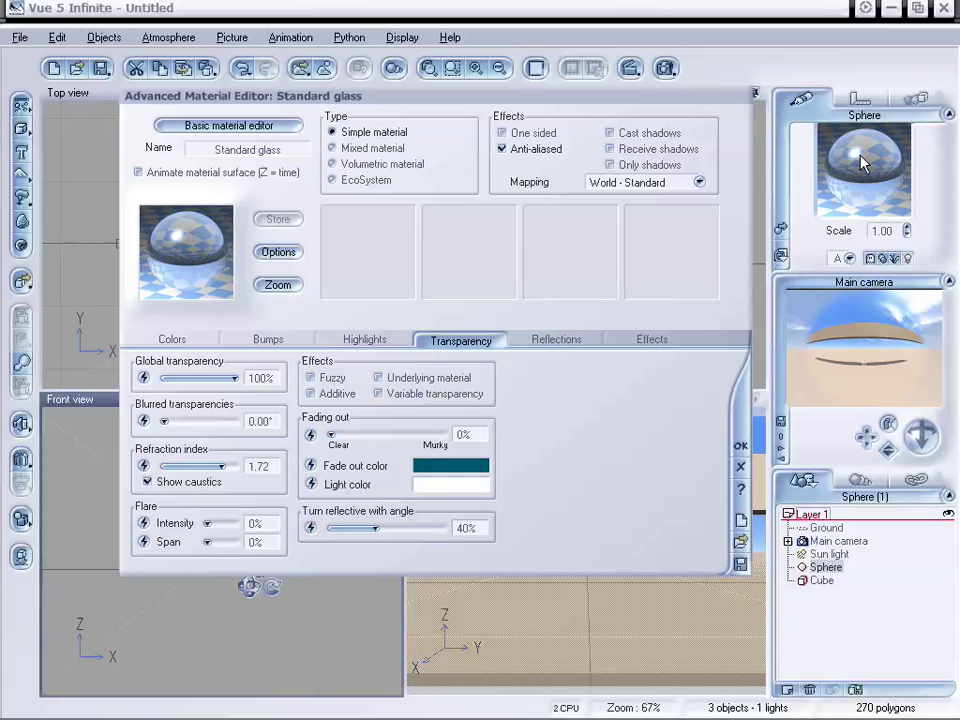
left_click_drag(216, 460, 214, 463)
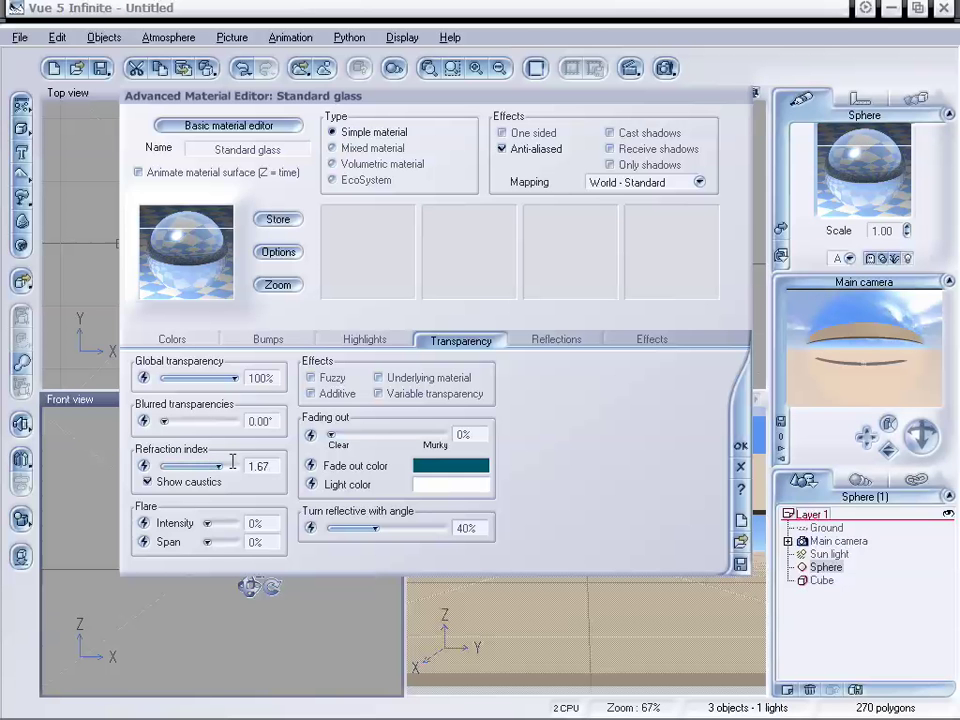
left_click(741, 447)
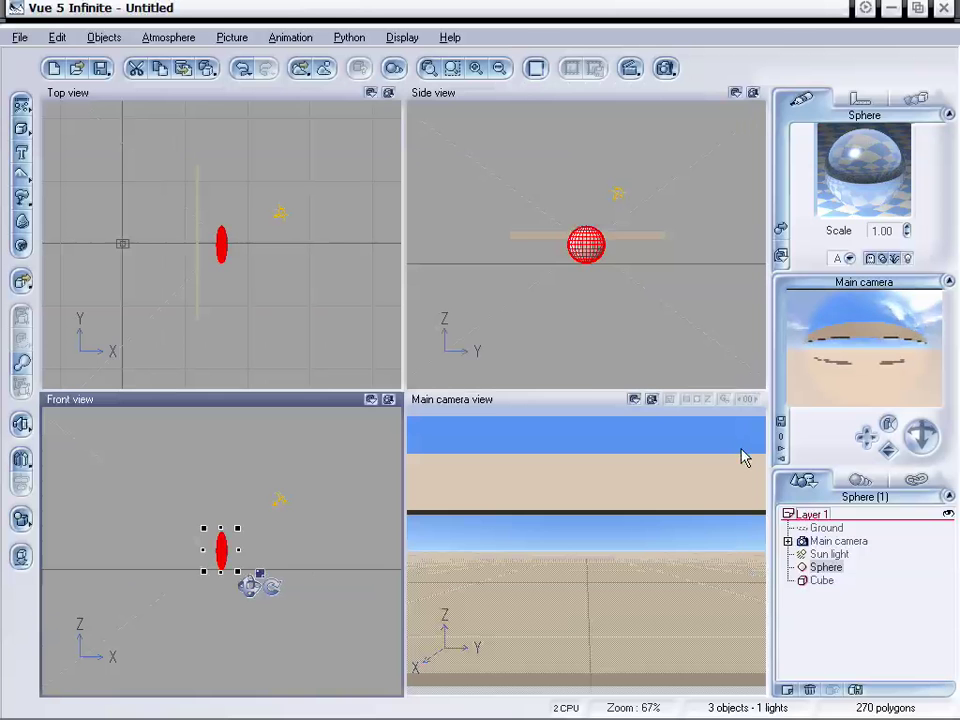
double_click(877, 180)
left_click_drag(219, 466, 203, 470)
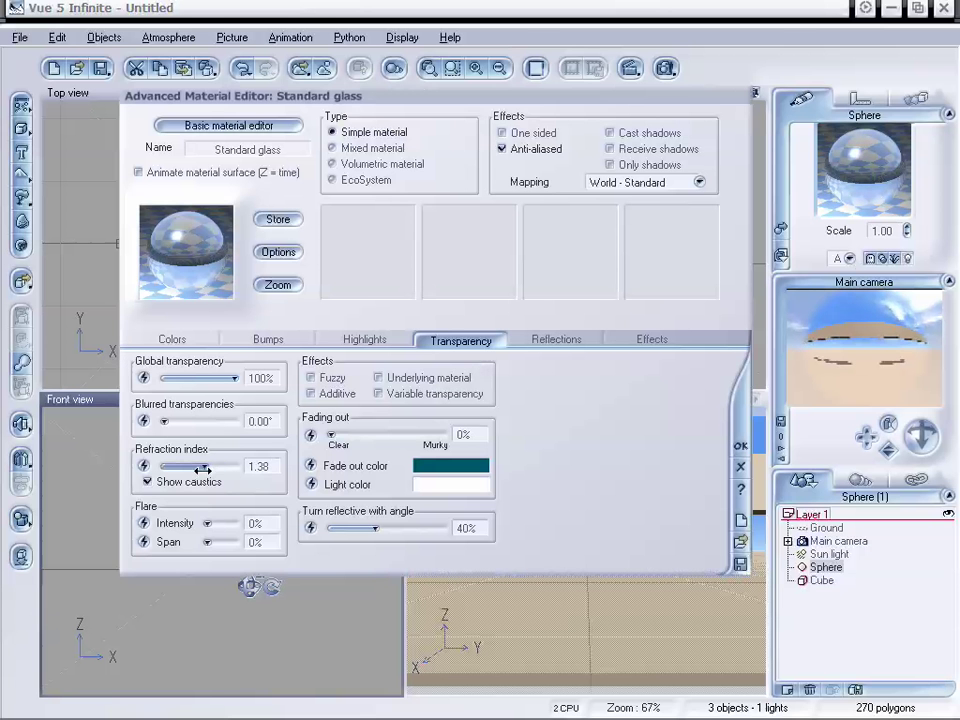
left_click(741, 447)
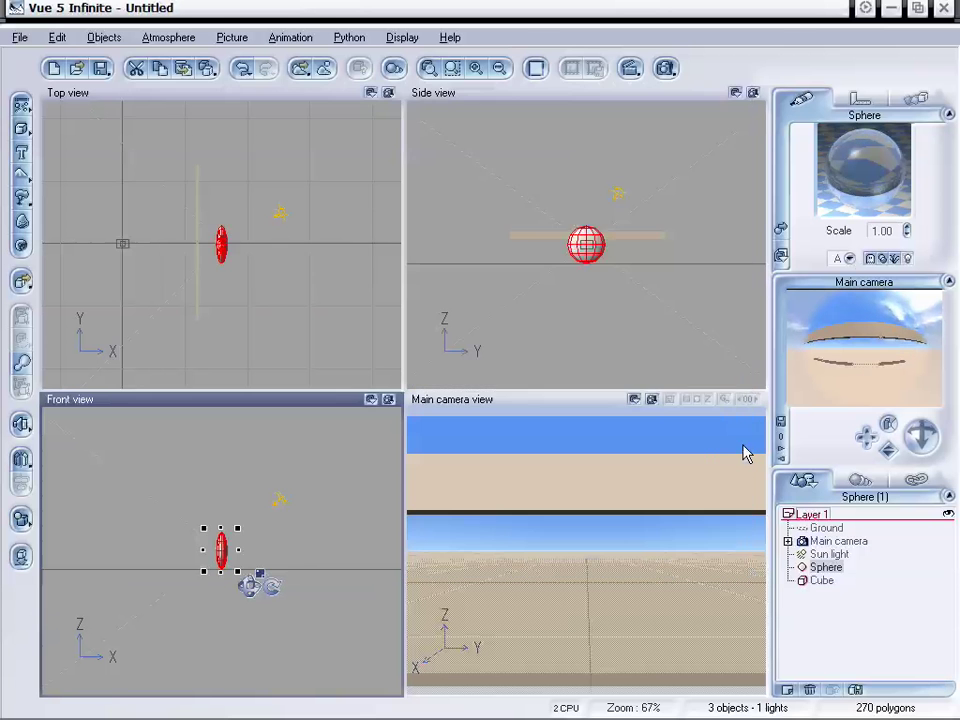
double_click(866, 168)
left_click_drag(200, 463, 205, 463)
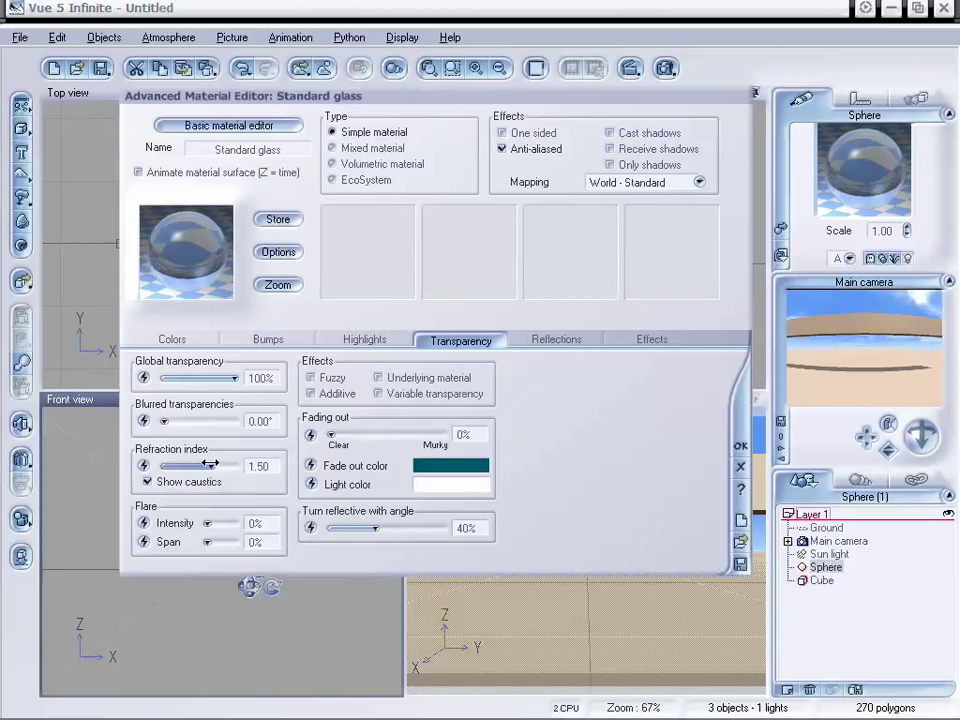
left_click(741, 447)
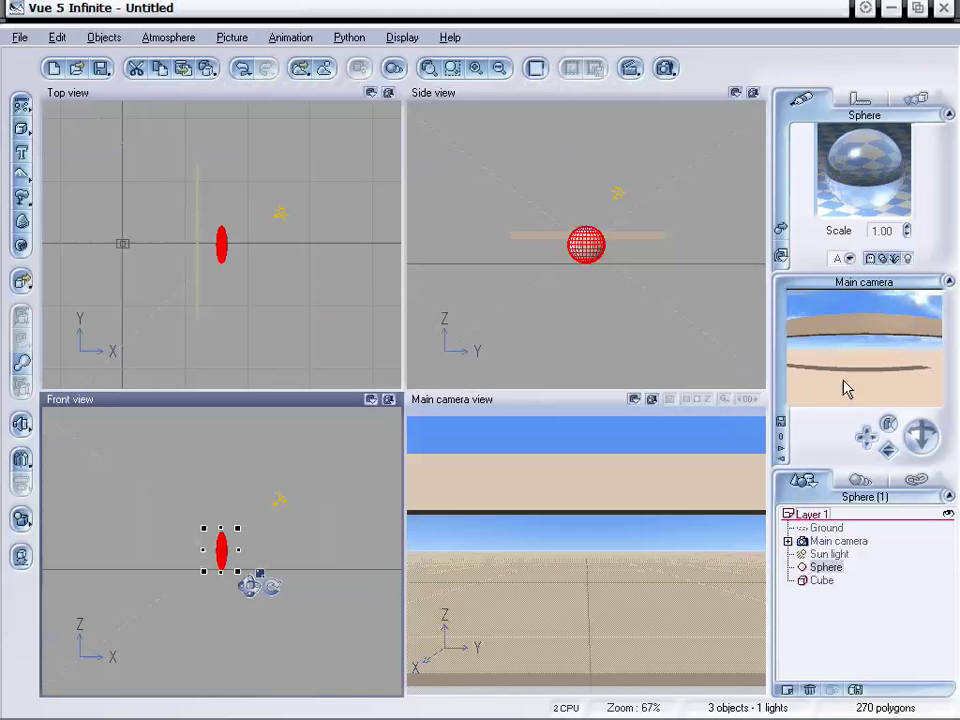
left_click(864, 282)
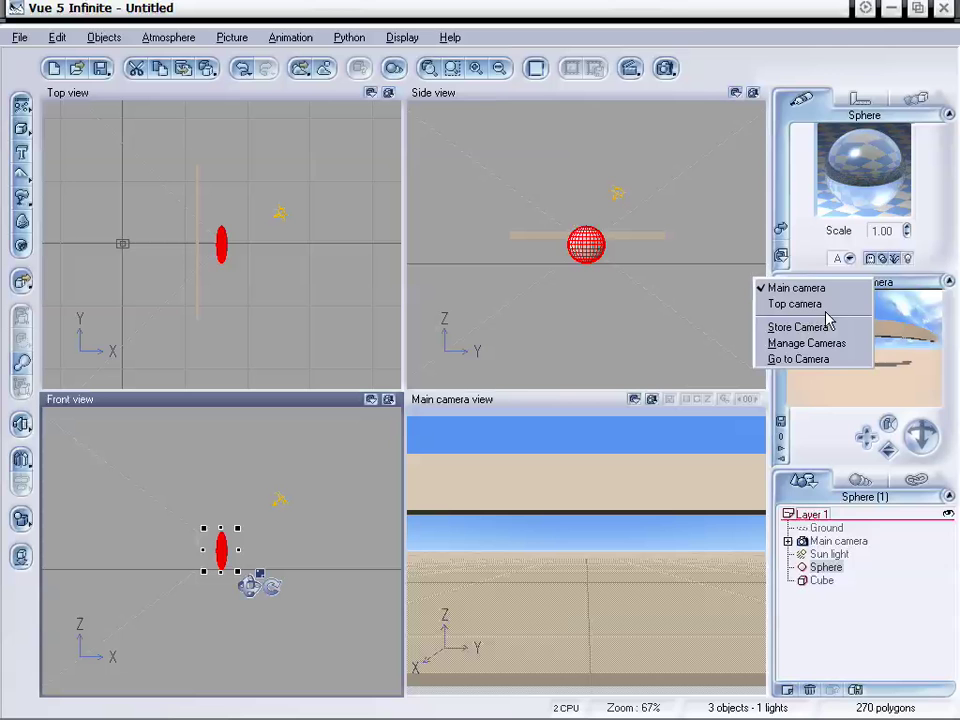
left_click(688, 8)
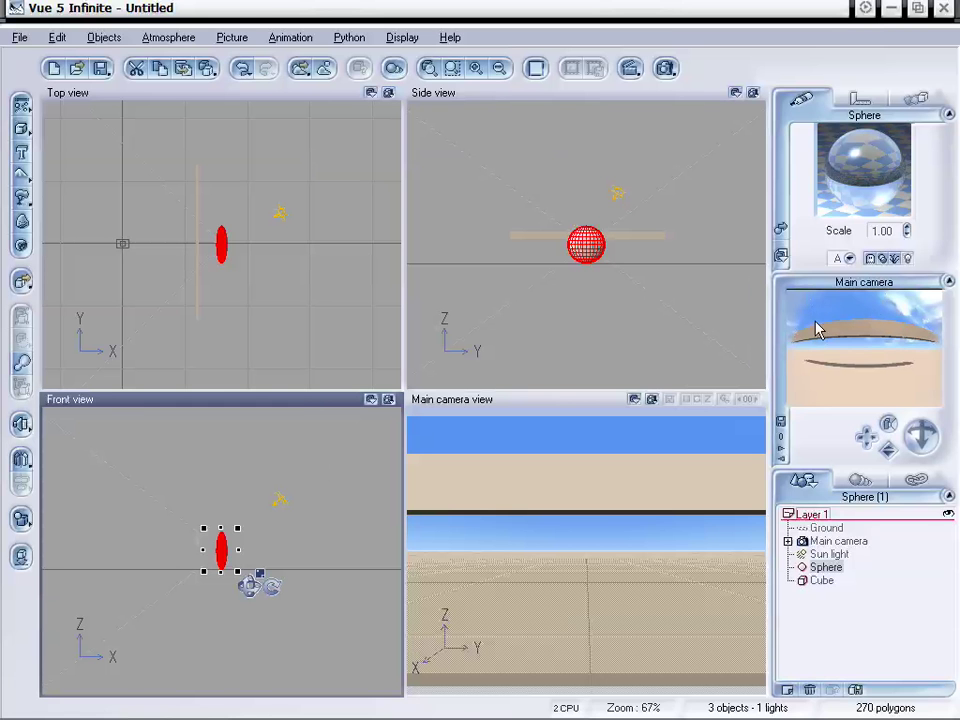
- Add a plane, rotate it 90° upright and enlarge it to fill the camera view
left_click_drag(21, 128, 171, 146)
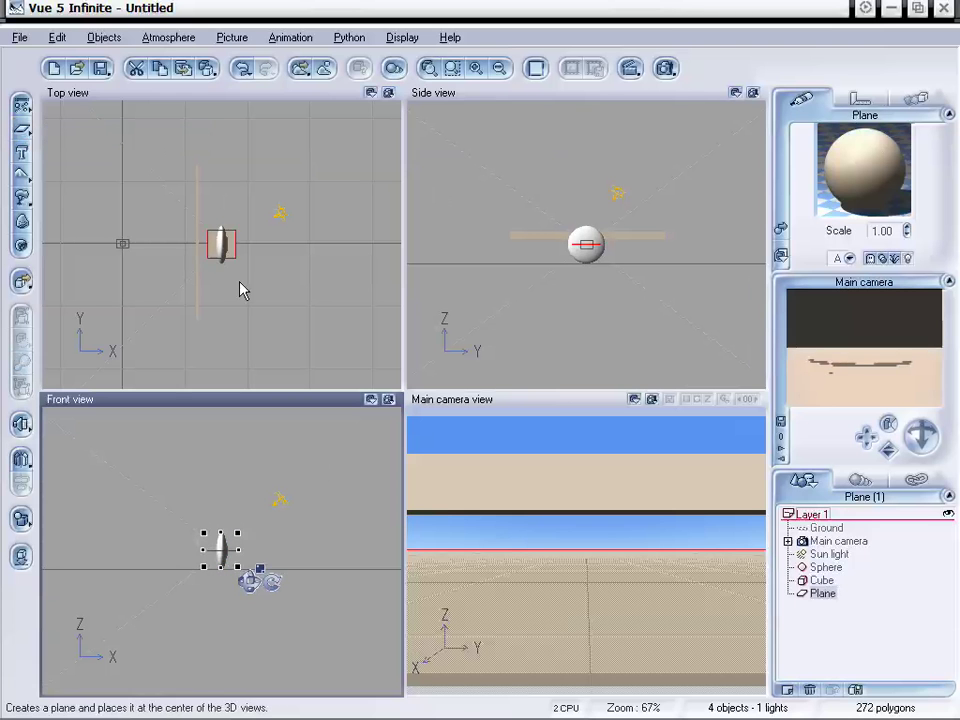
left_click_drag(221, 242, 156, 244)
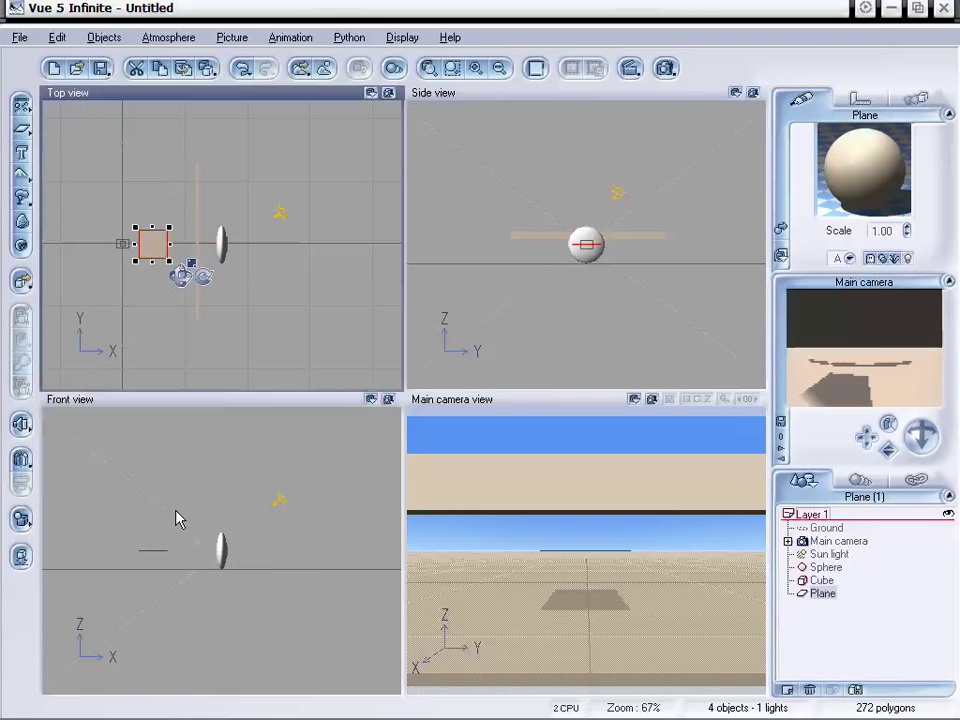
left_click(163, 562)
left_click_drag(182, 581, 128, 605)
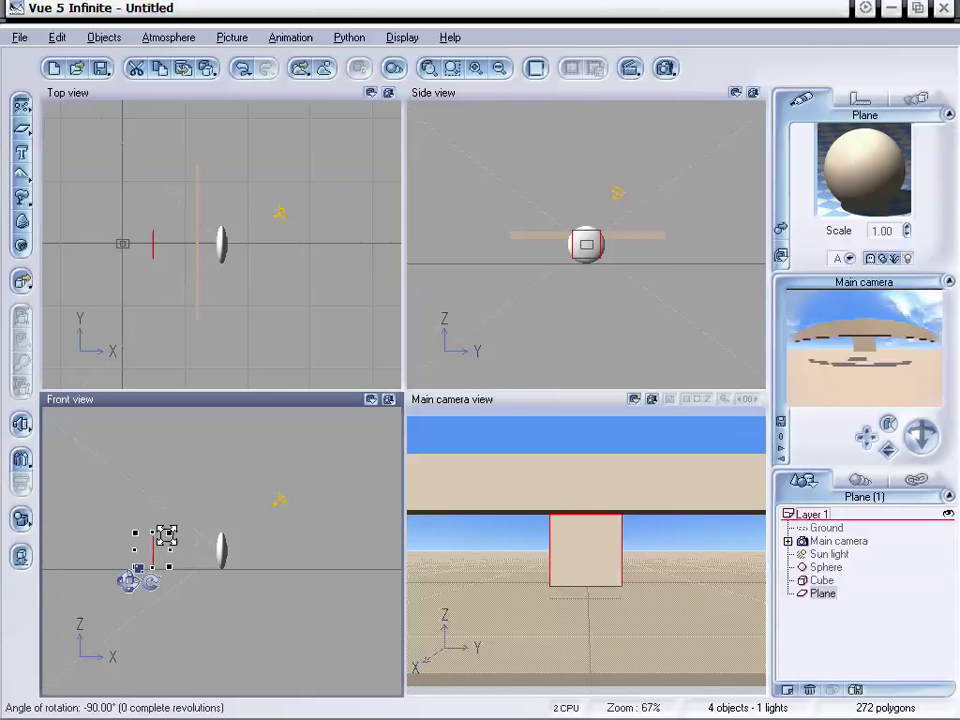
left_click_drag(168, 534, 152, 519)
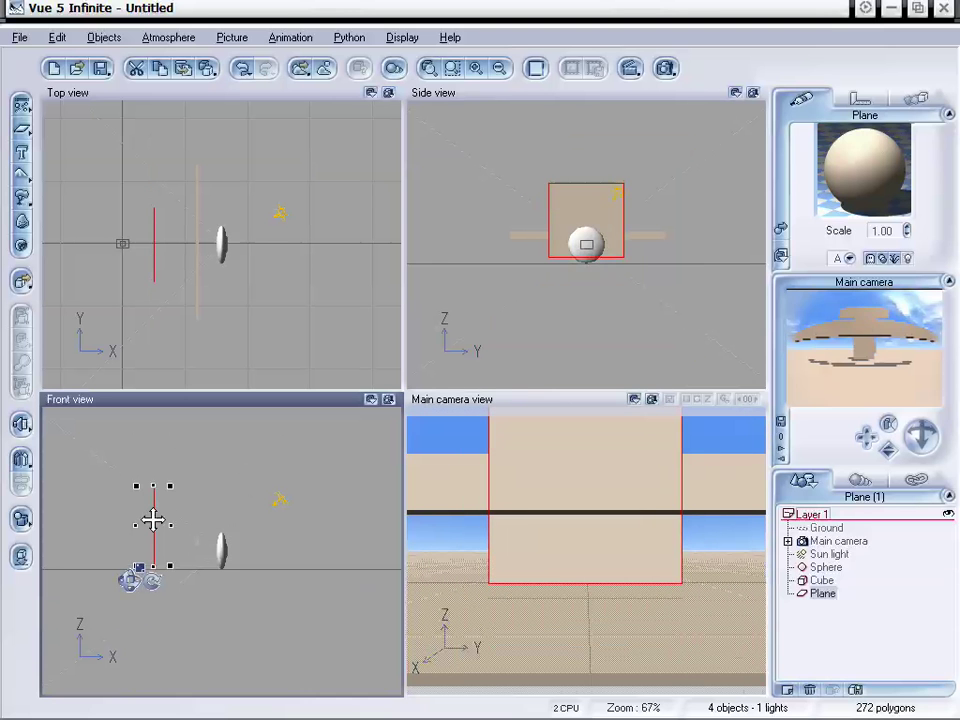
- Enlarge and reposition the plane beside the sphere in the top view
left_click(154, 249)
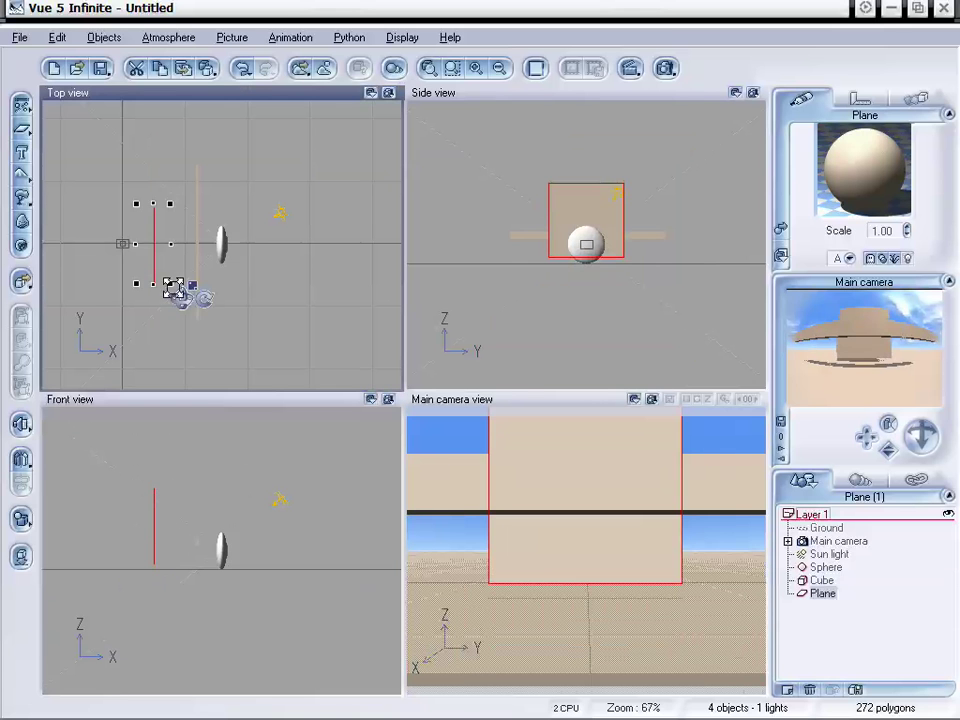
left_click_drag(172, 291, 191, 316)
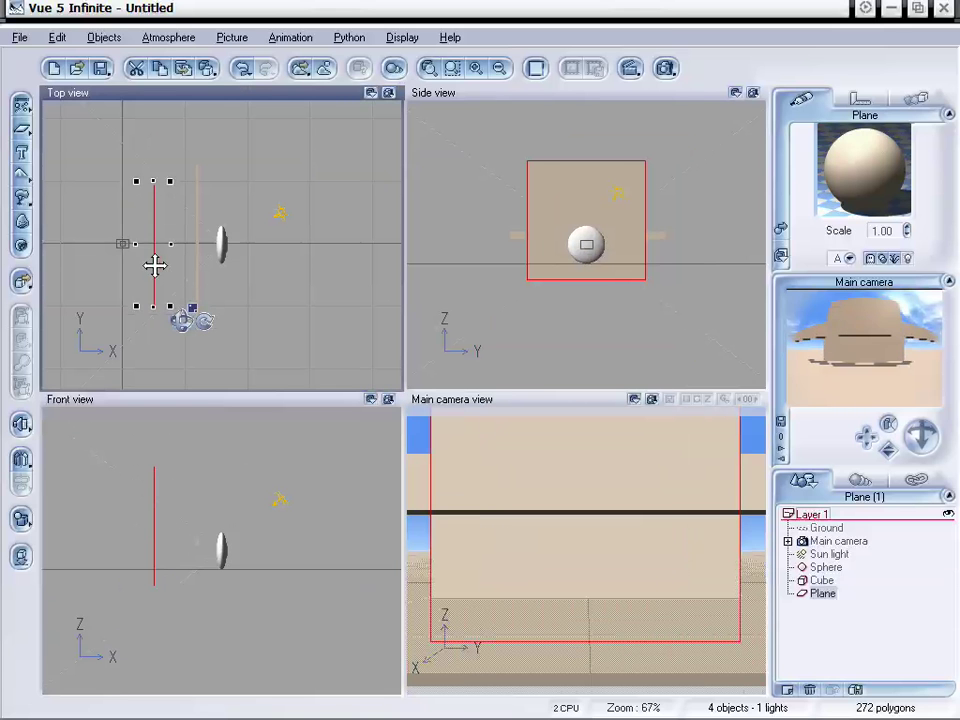
left_click_drag(154, 264, 154, 262)
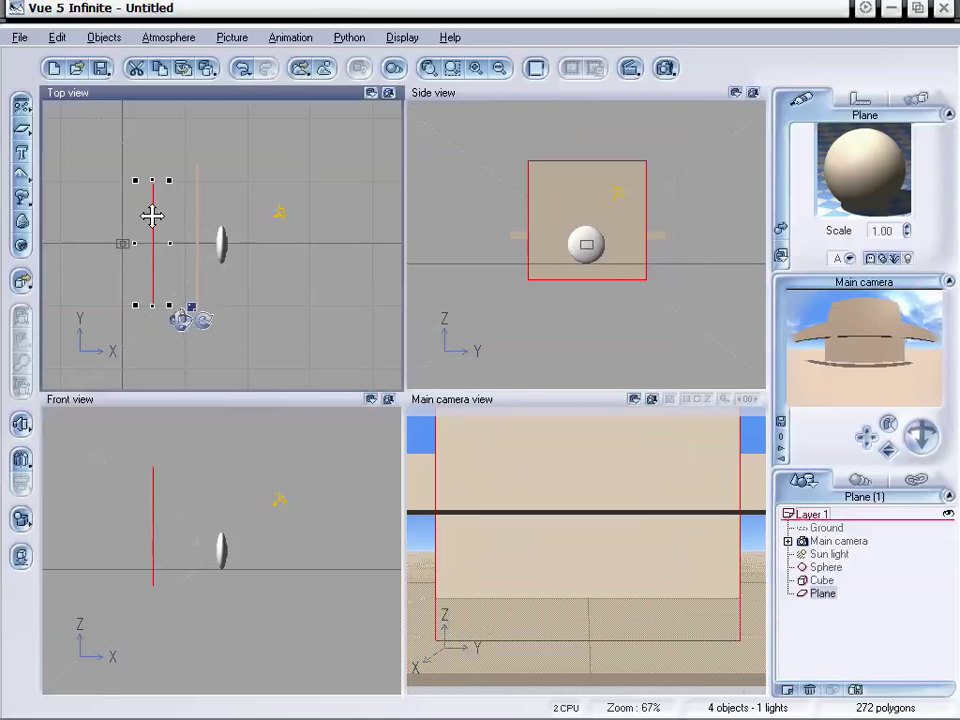
right_click_drag(208, 212, 336, 208)
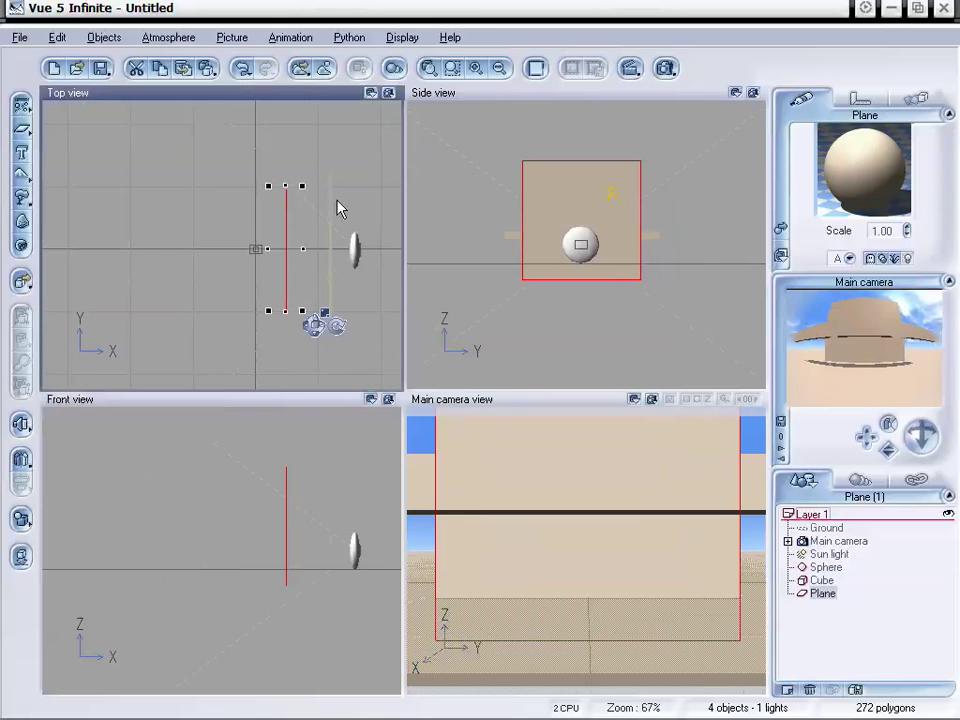
left_click(293, 480)
- Raise the plane above the sphere in the side view
left_click(500, 68)
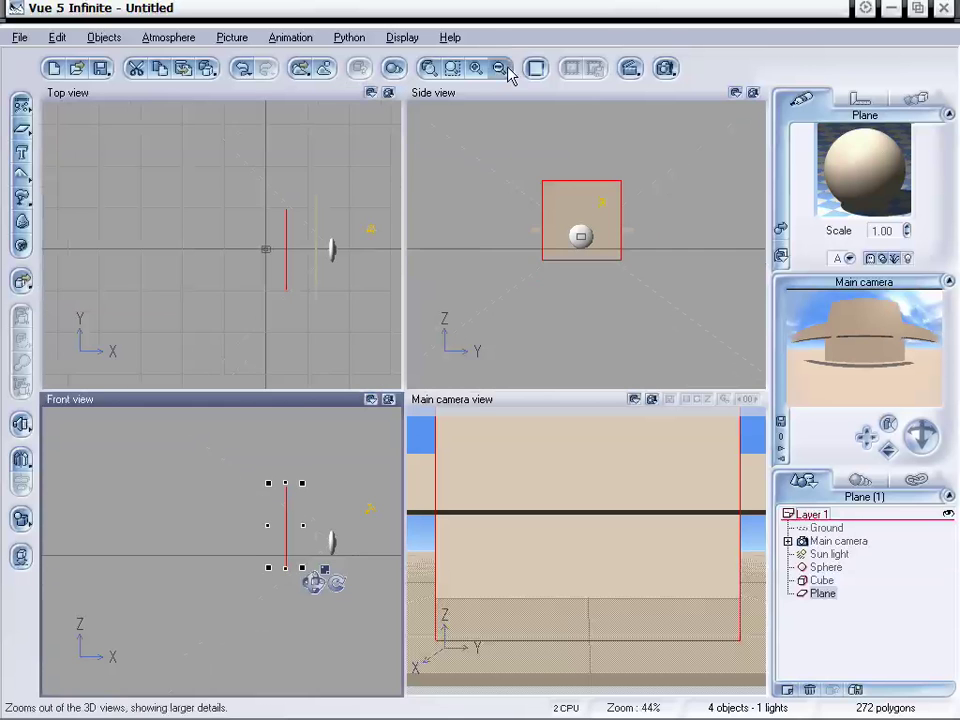
left_click(500, 68)
left_click(575, 190)
mouse_move(575, 190)
left_mouse_down()
mouse_move(600, 154)
mouse_move(587, 183)
left_mouse_up()
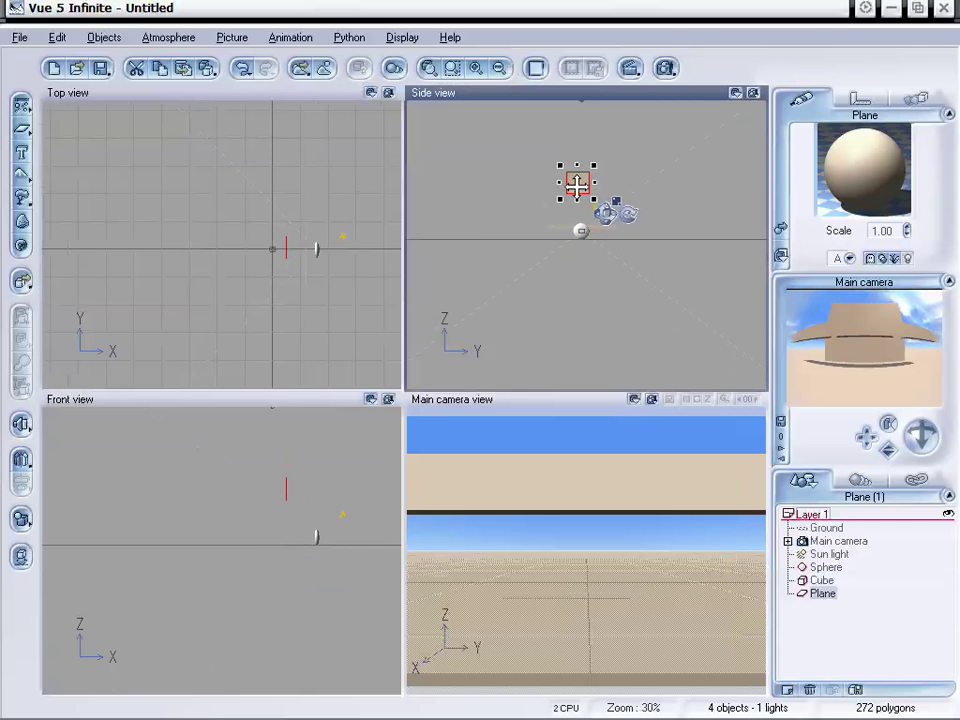
left_click(477, 68)
left_click(477, 68)
left_click(477, 68)
right_click_drag(325, 212, 227, 171)
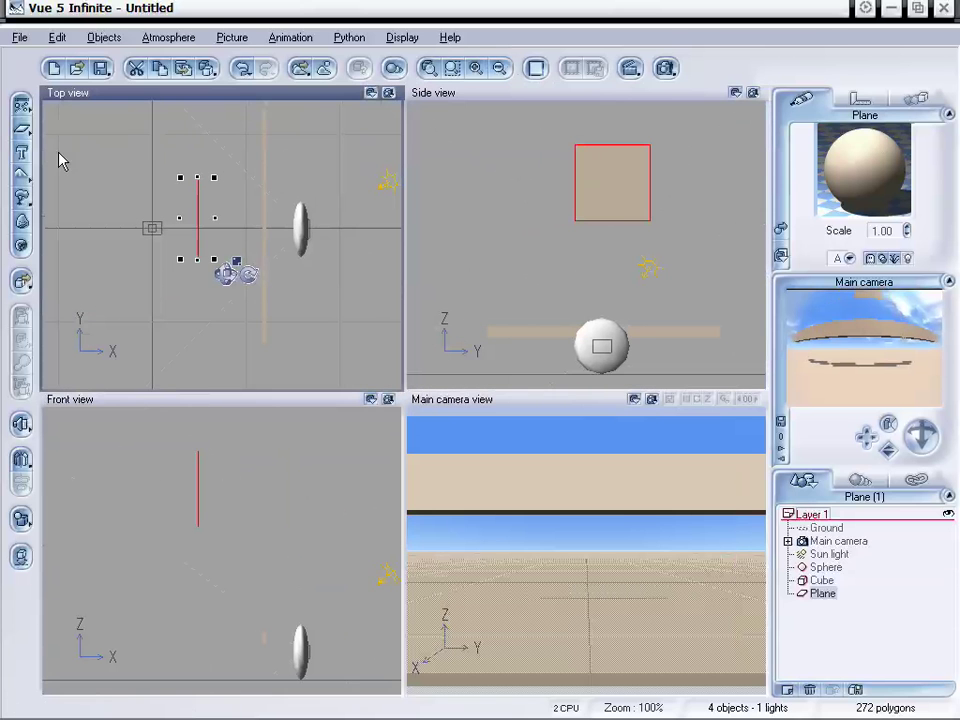
- Add a cylinder, rotate it -90° onto its side, raise it and stretch it along X through the plane
right_click(22, 130)
left_click(61, 134)
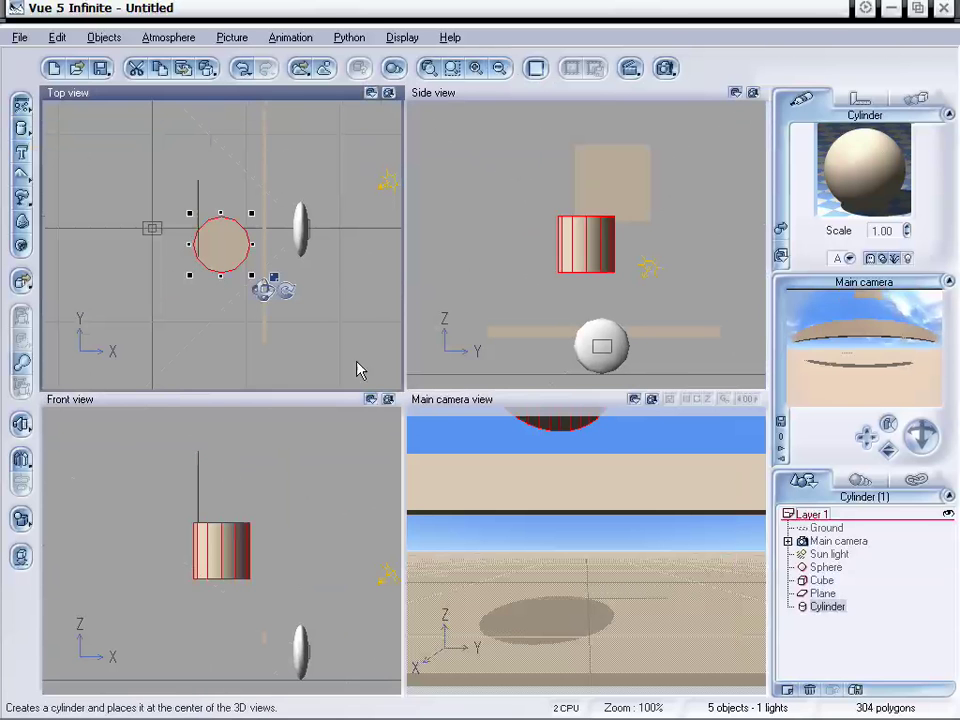
left_click_drag(238, 254, 148, 230)
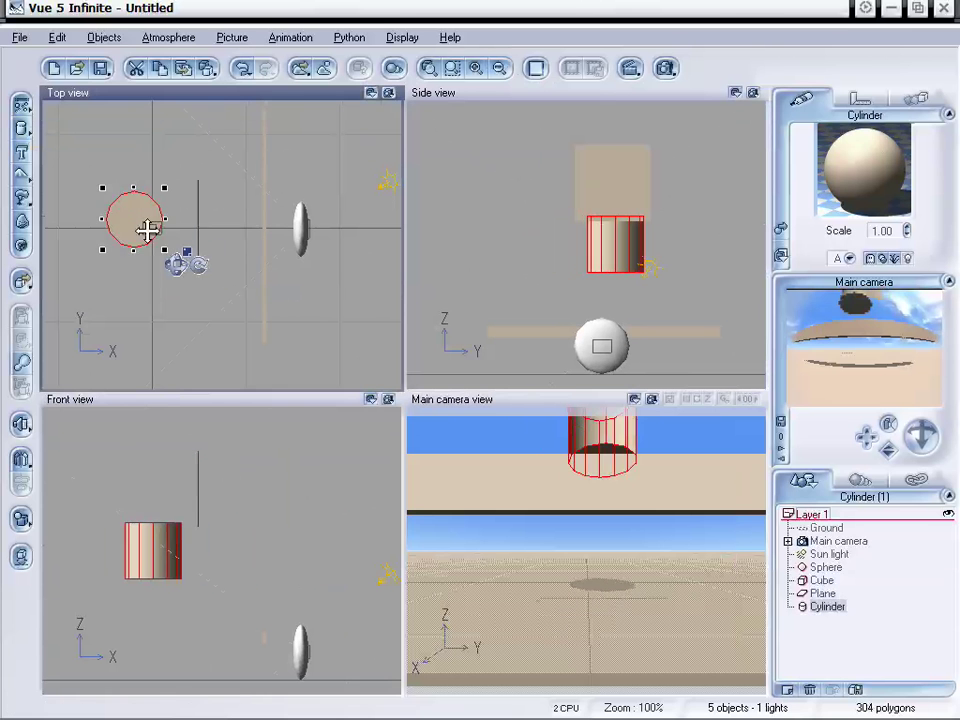
left_click(150, 540)
left_click_drag(199, 600, 92, 604)
left_click_drag(133, 551, 163, 489)
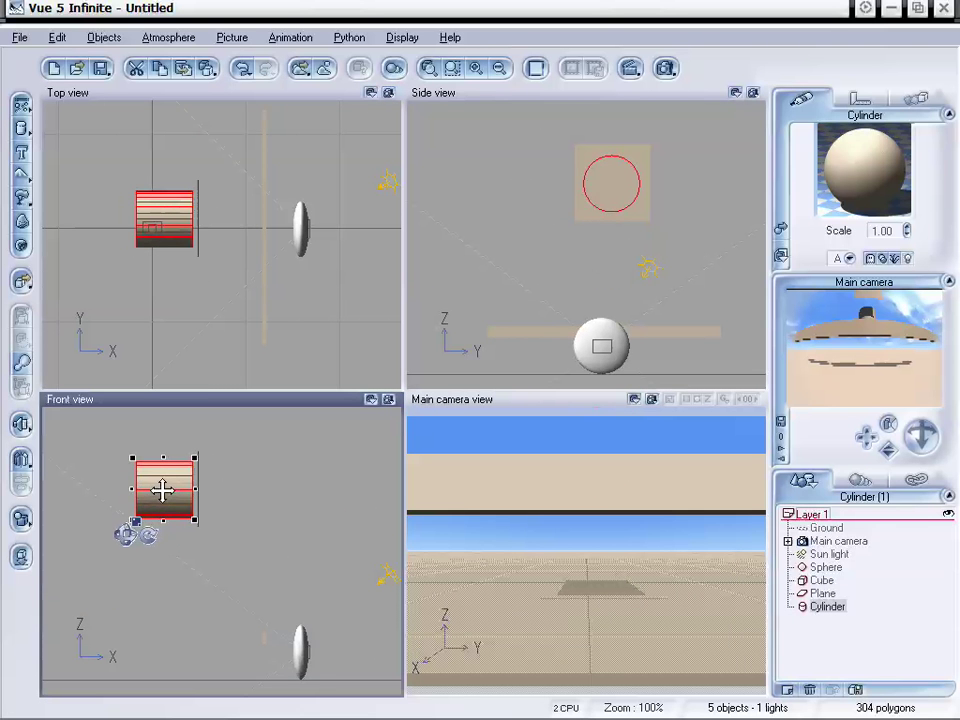
left_click(187, 222)
left_click_drag(193, 218, 272, 225)
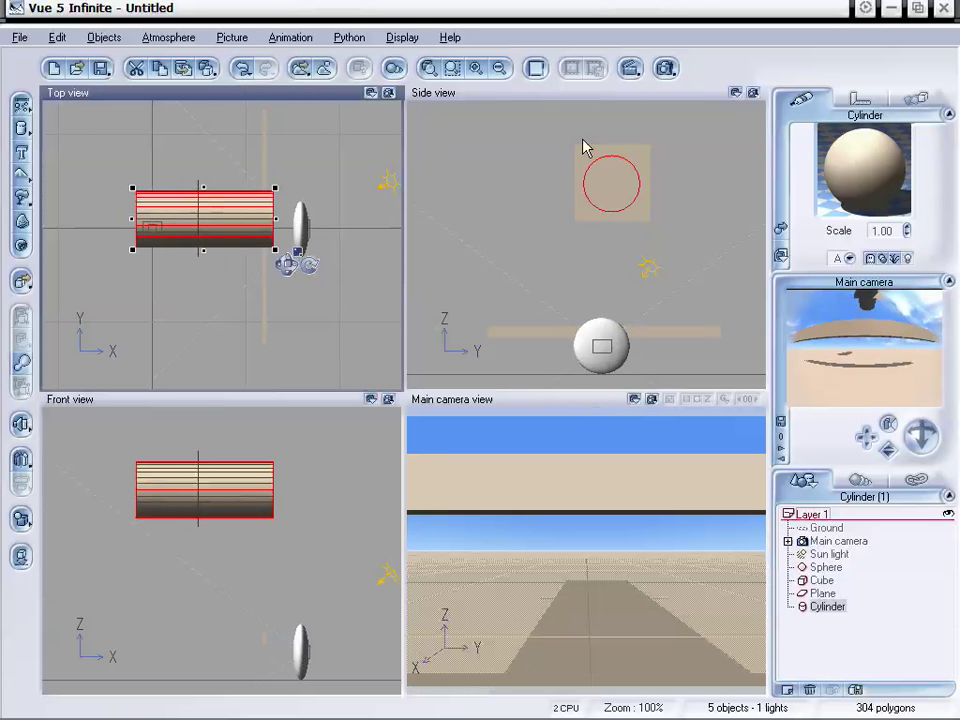
- Cut the cylinder out of the plane with Boolean Difference and select the resulting object
left_click(822, 594)
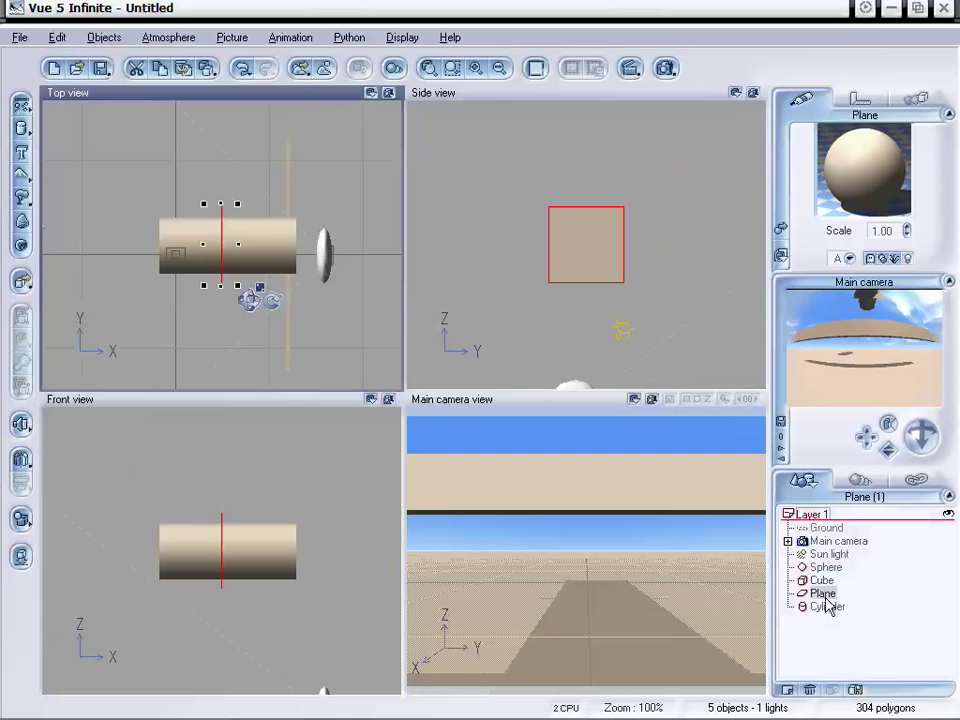
left_click(827, 607, "ctrl")
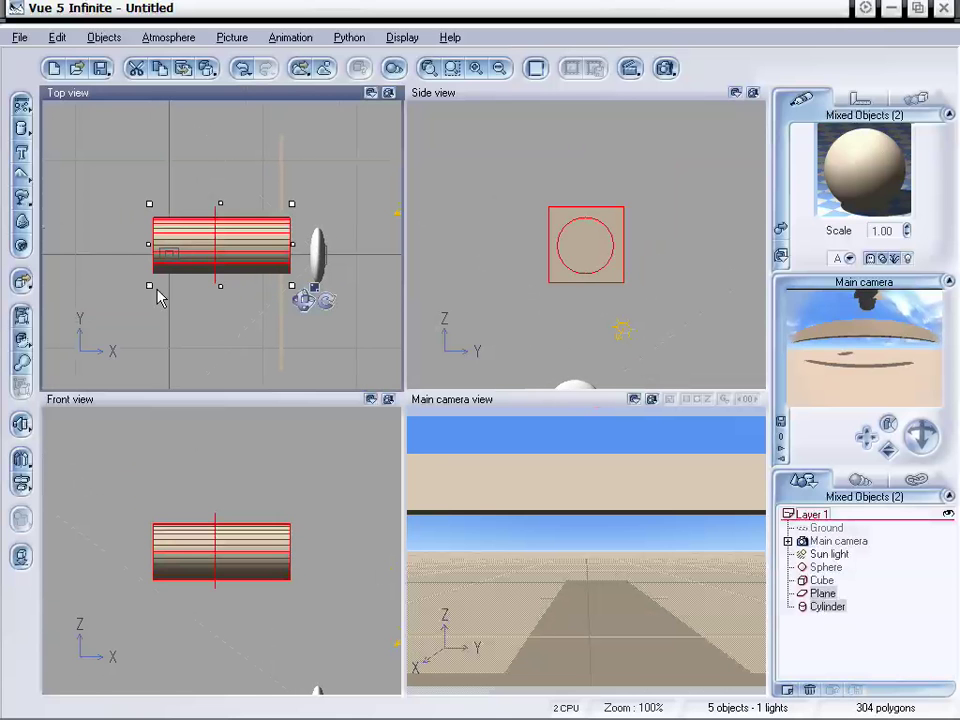
left_click(21, 340)
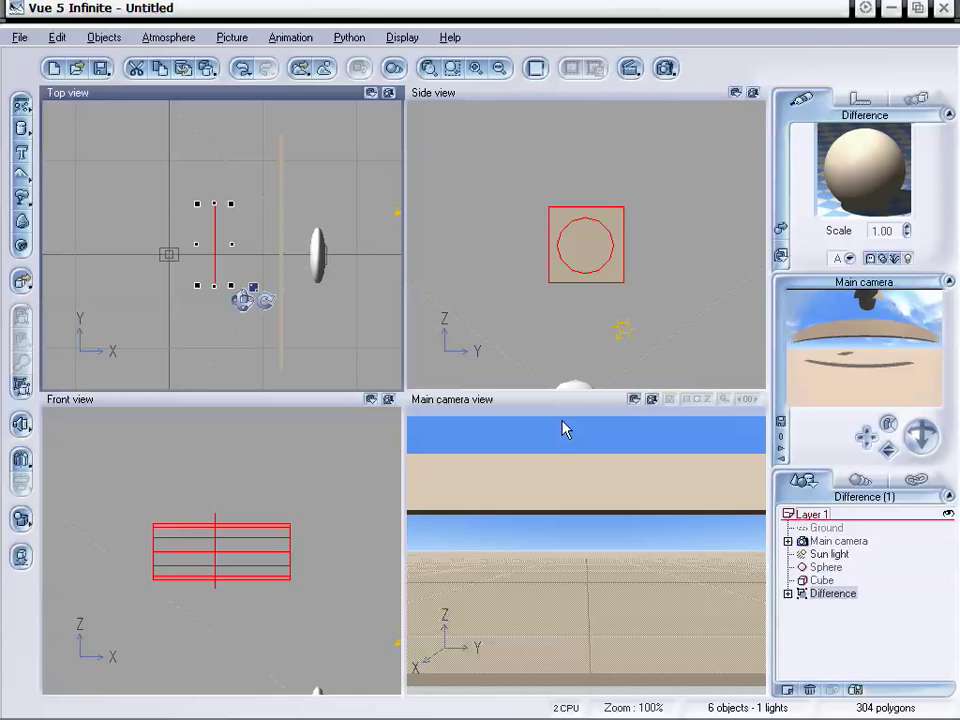
left_click(896, 579)
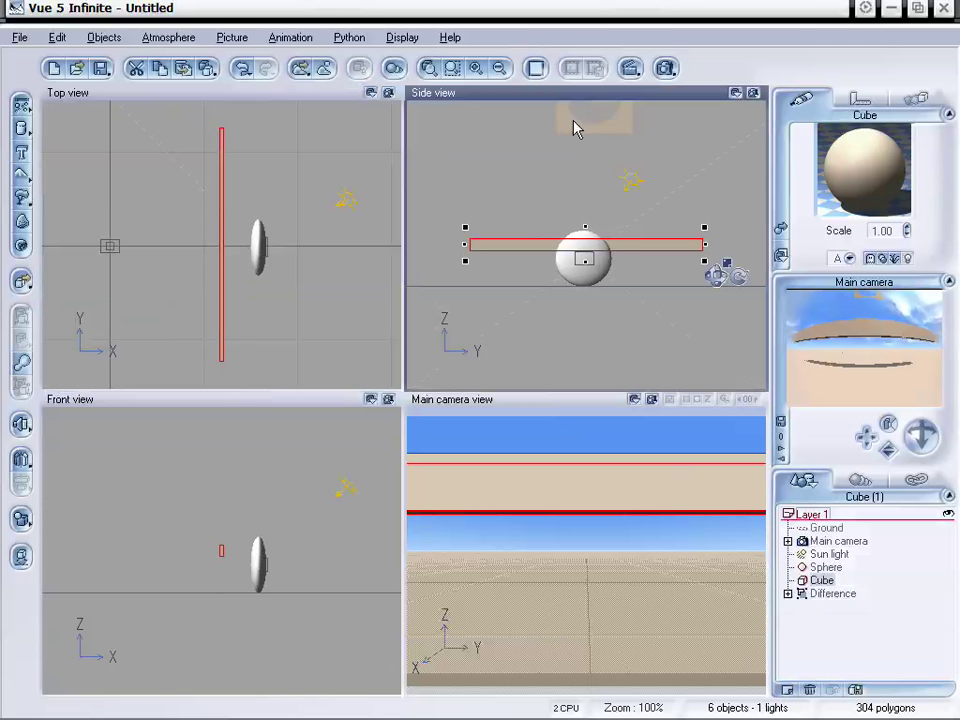
left_click(571, 120)
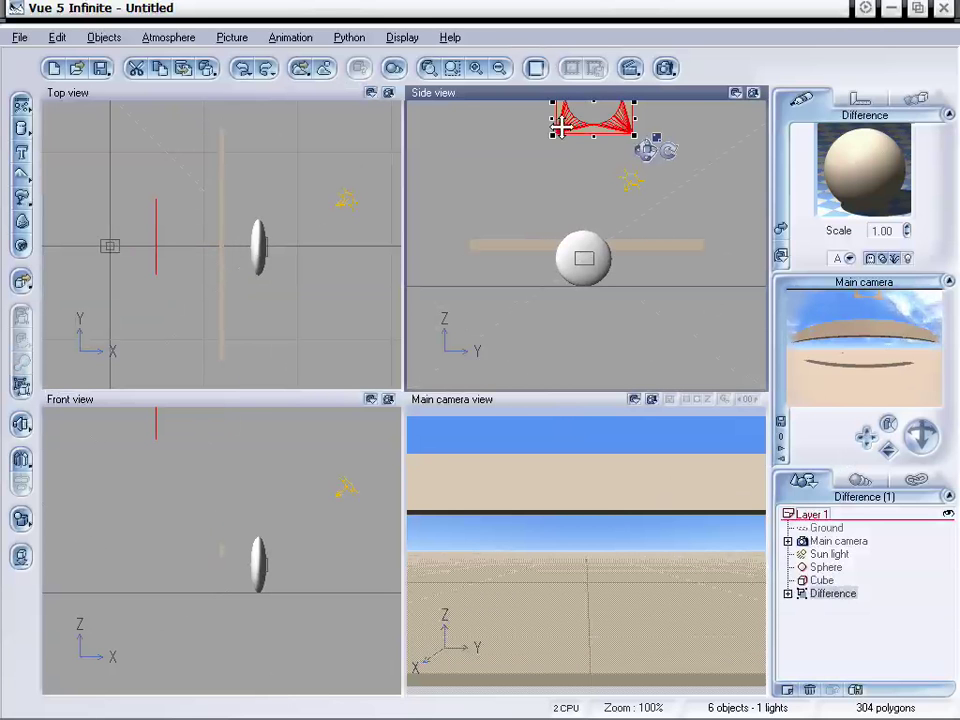
- Lower the holed Difference mask onto the sphere, then slide it in Top view right against the sphere
mouse_move(579, 99)
left_mouse_down()
mouse_move(553, 156)
mouse_move(559, 282)
left_mouse_up()
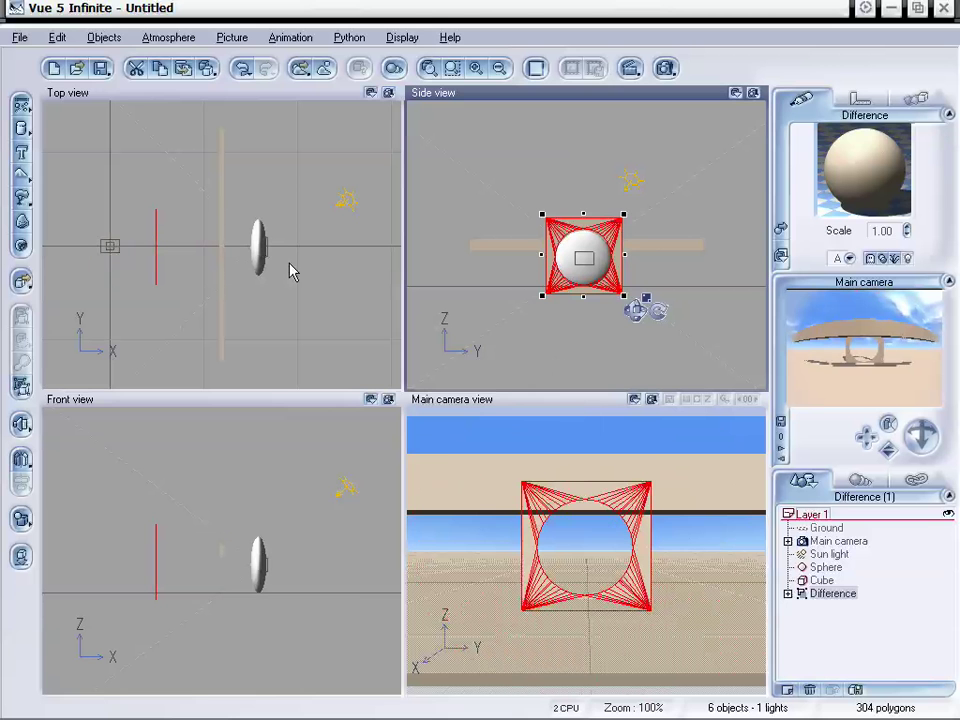
left_click(155, 253)
left_click_drag(155, 253, 242, 251)
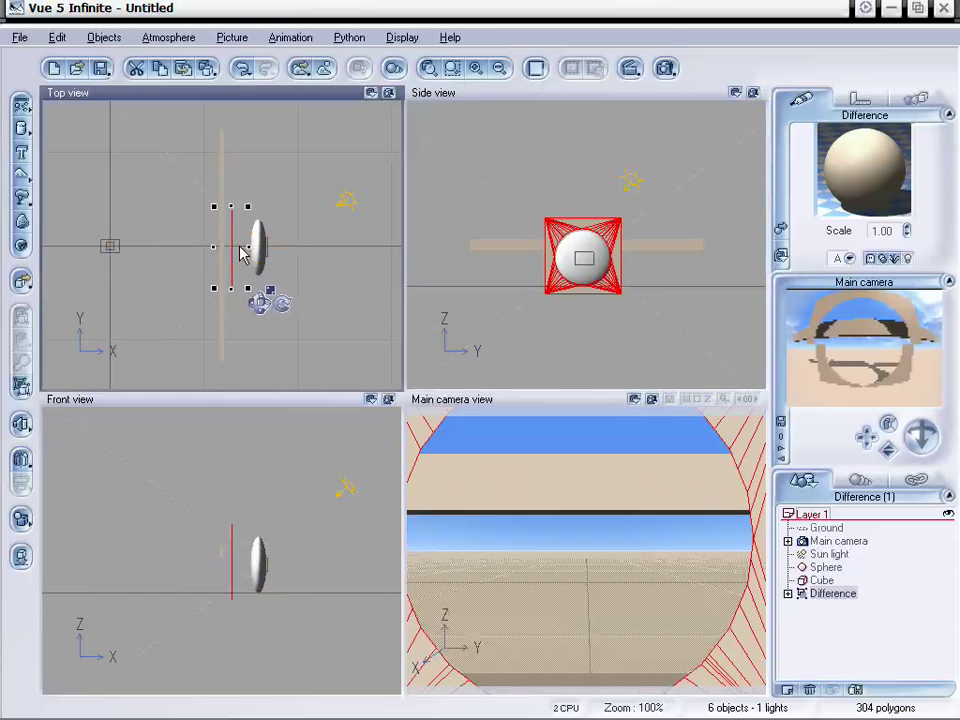
left_click(241, 252)
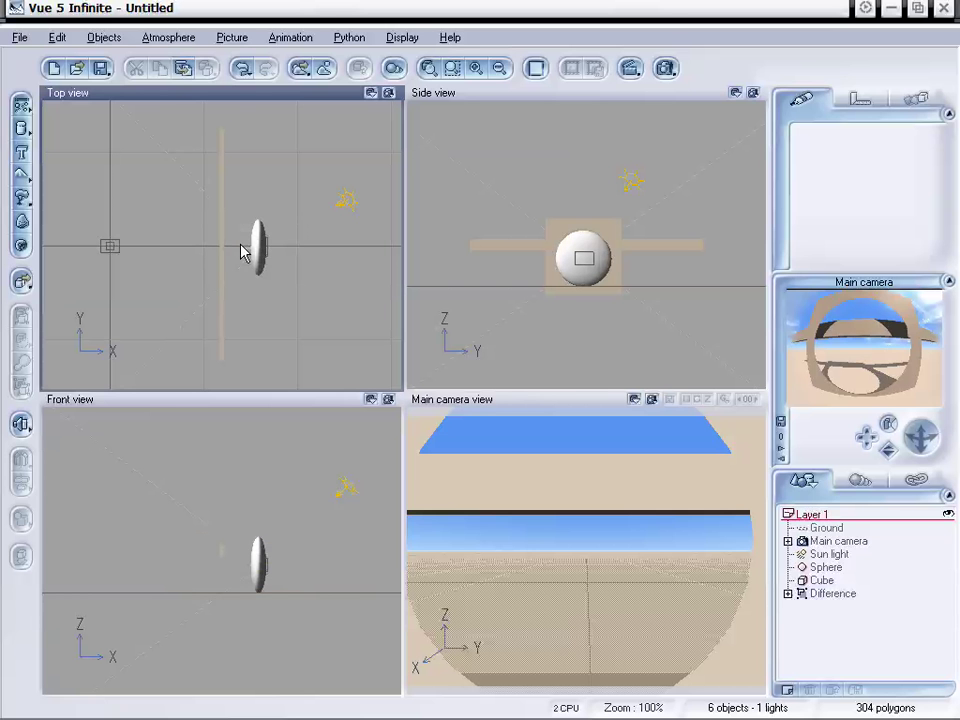
left_click(834, 594)
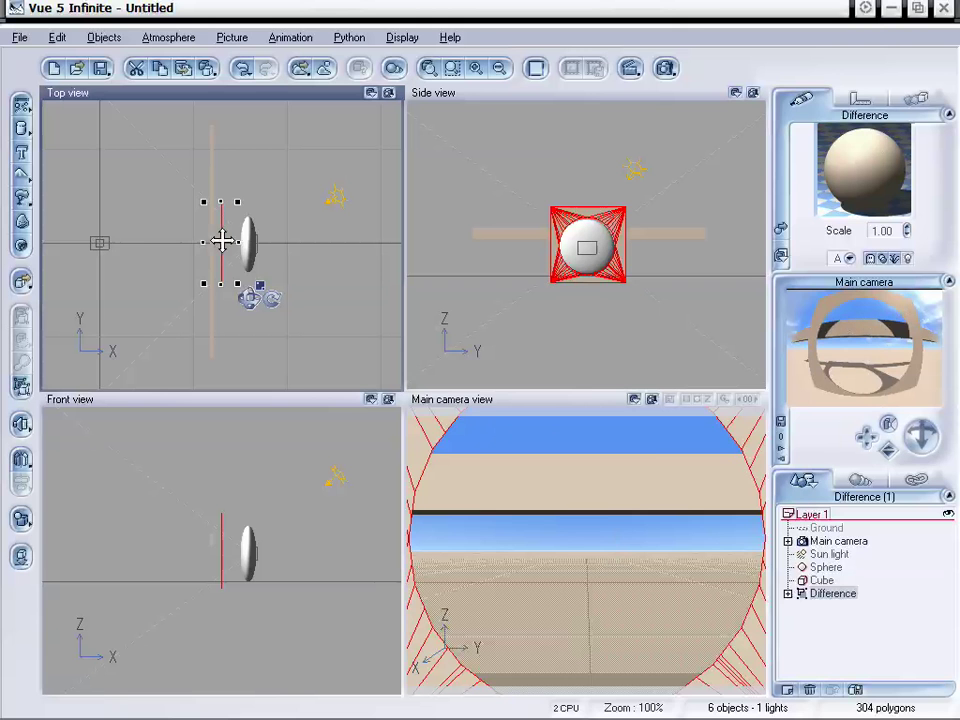
left_click_drag(220, 242, 236, 243)
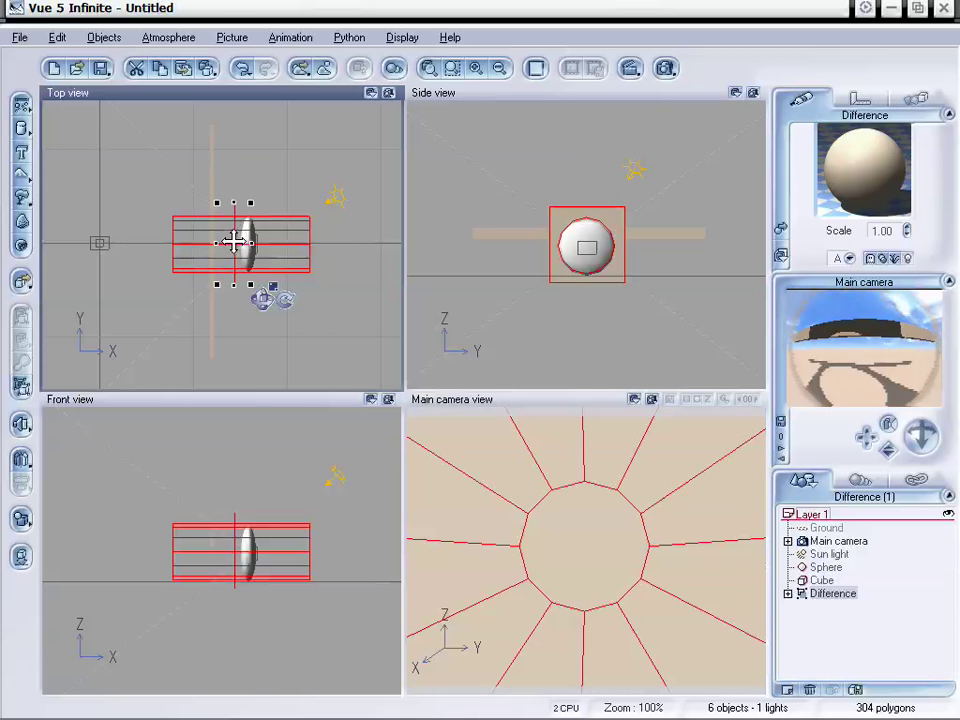
left_click_drag(232, 240, 234, 238)
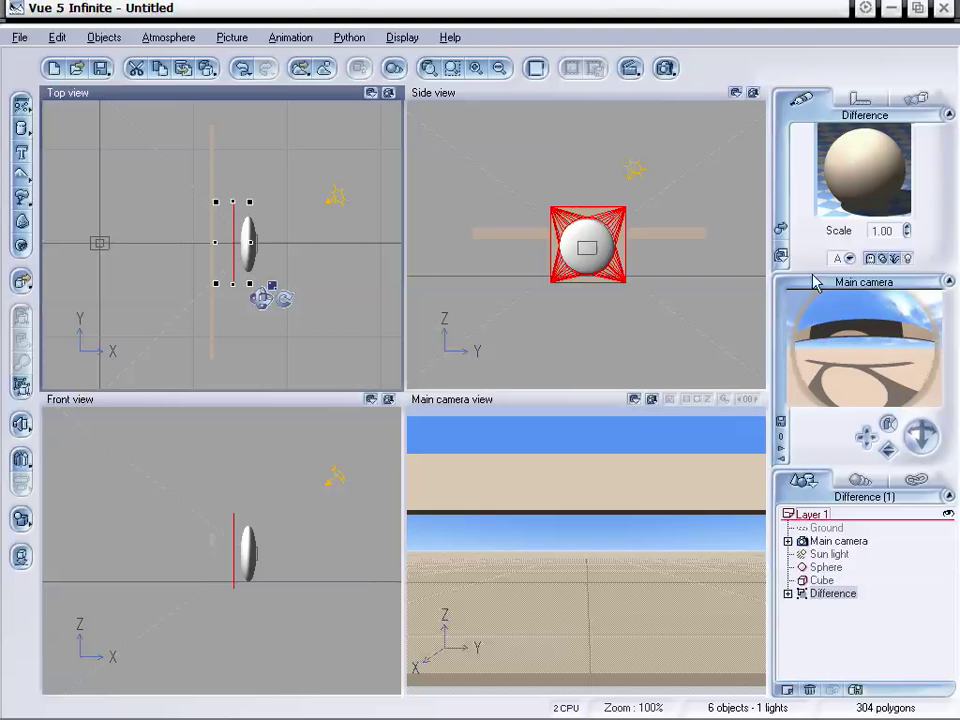
- Apply the Basic 'Flat black' material to the Difference mask
double_click(840, 190)
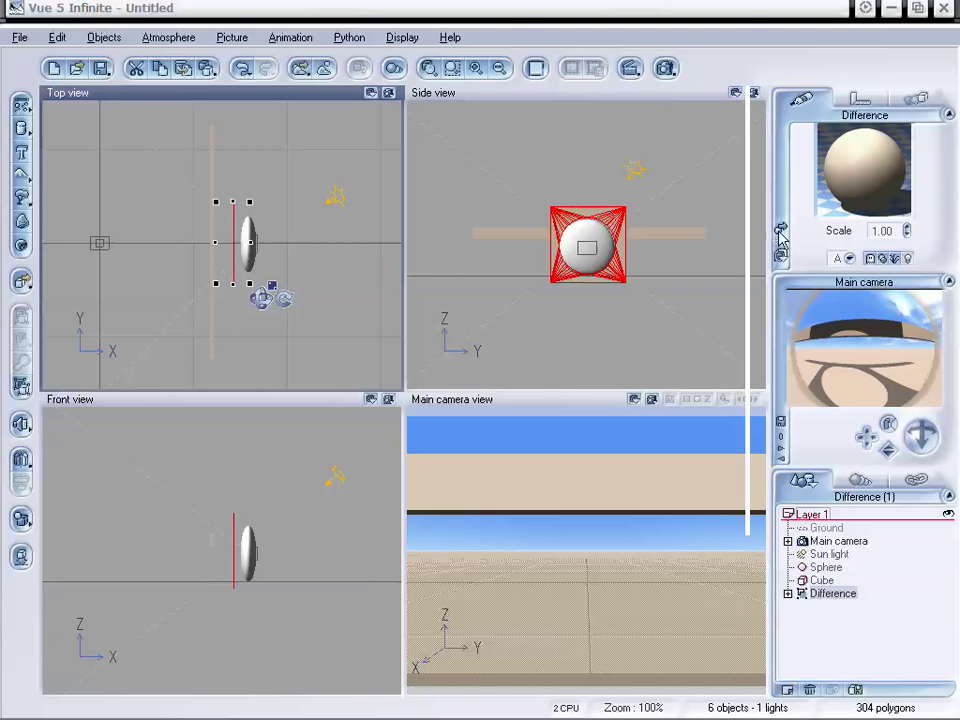
left_click(203, 222)
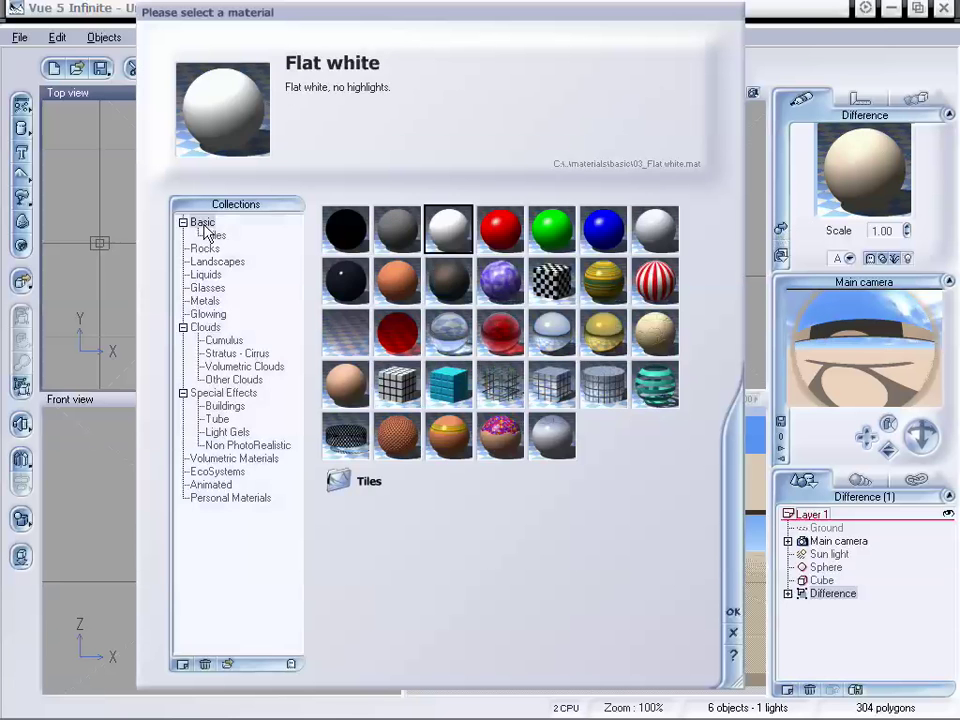
left_click(338, 236)
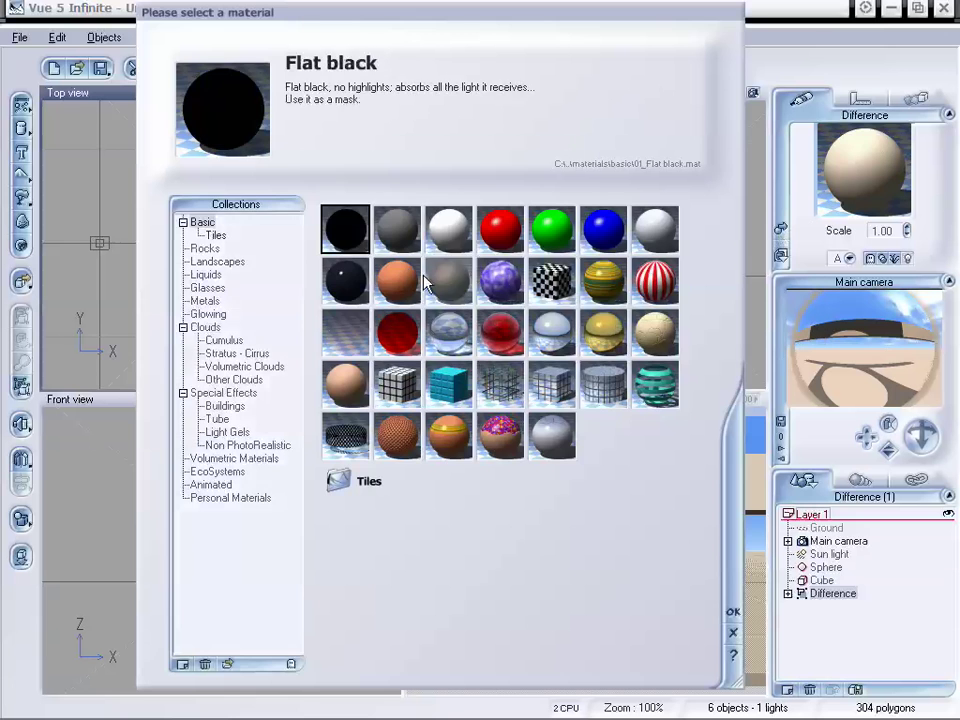
left_click(733, 611)
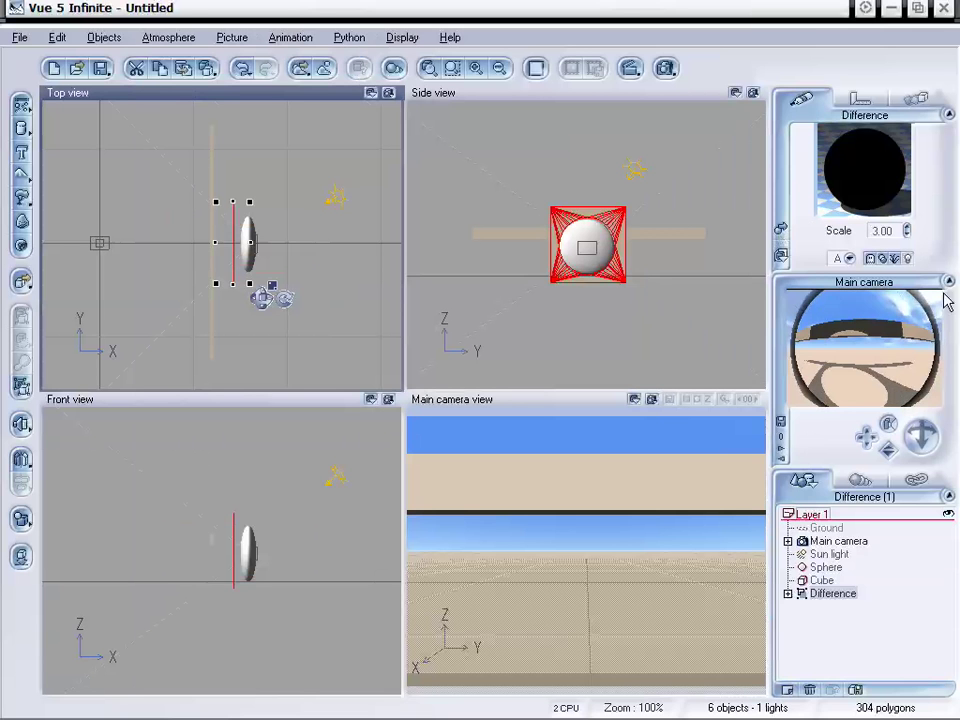
- Refresh the camera preview to show the black circular rim, then select the Sphere
right_click(836, 400)
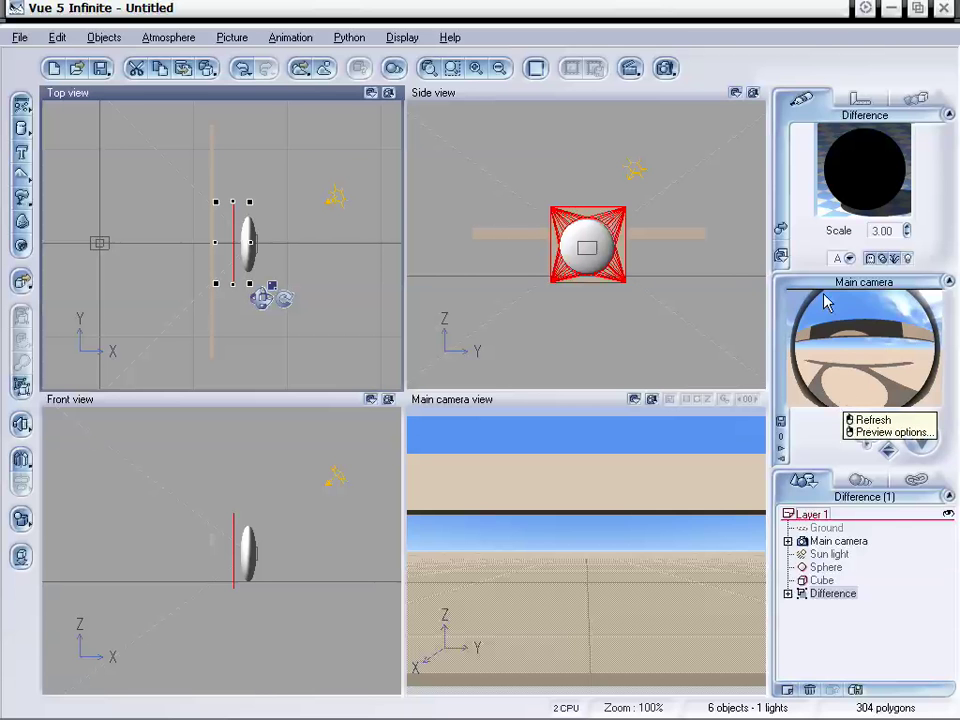
left_click(830, 420)
right_click(843, 309)
right_click(850, 311)
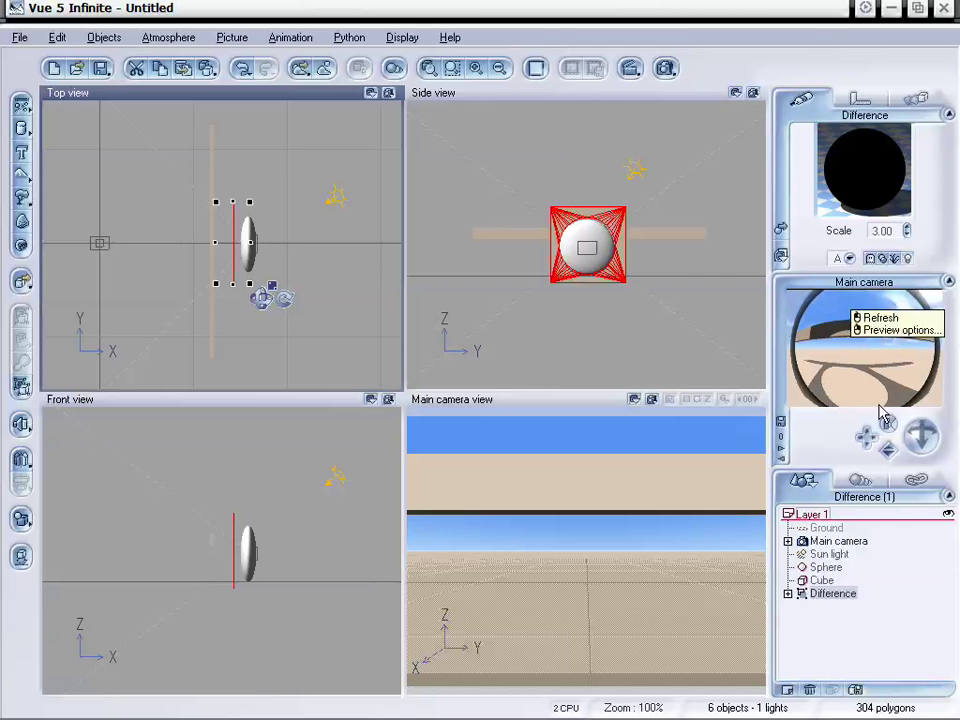
left_click(880, 318)
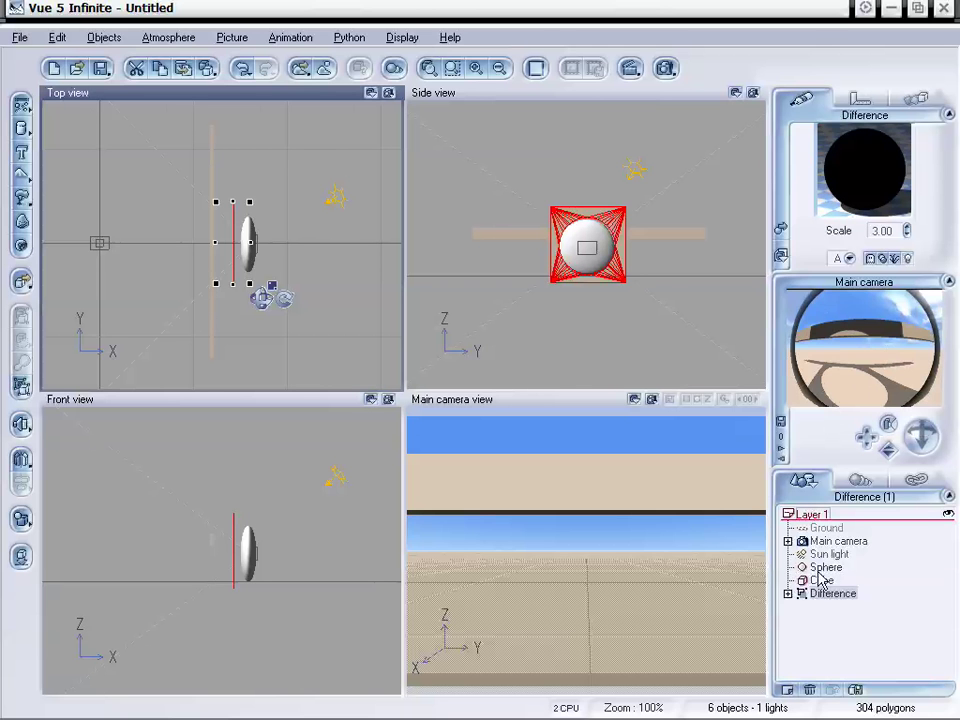
left_click(825, 568)
- Lower the sphere glass material's refraction index from 1.50 to about 1.23
double_click(873, 192)
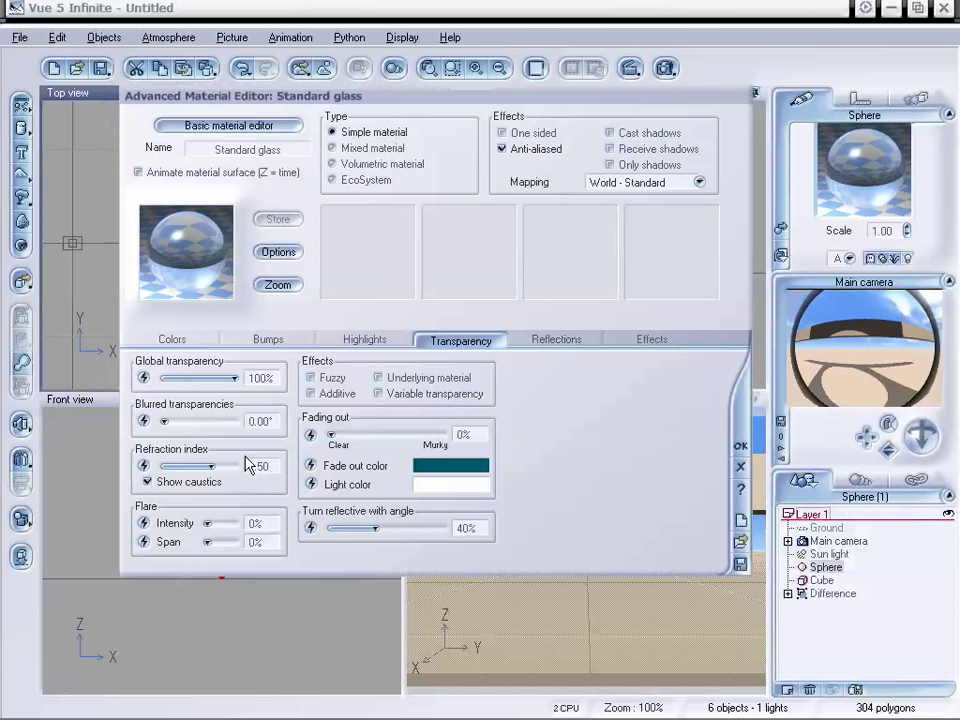
left_click_drag(216, 465, 207, 465)
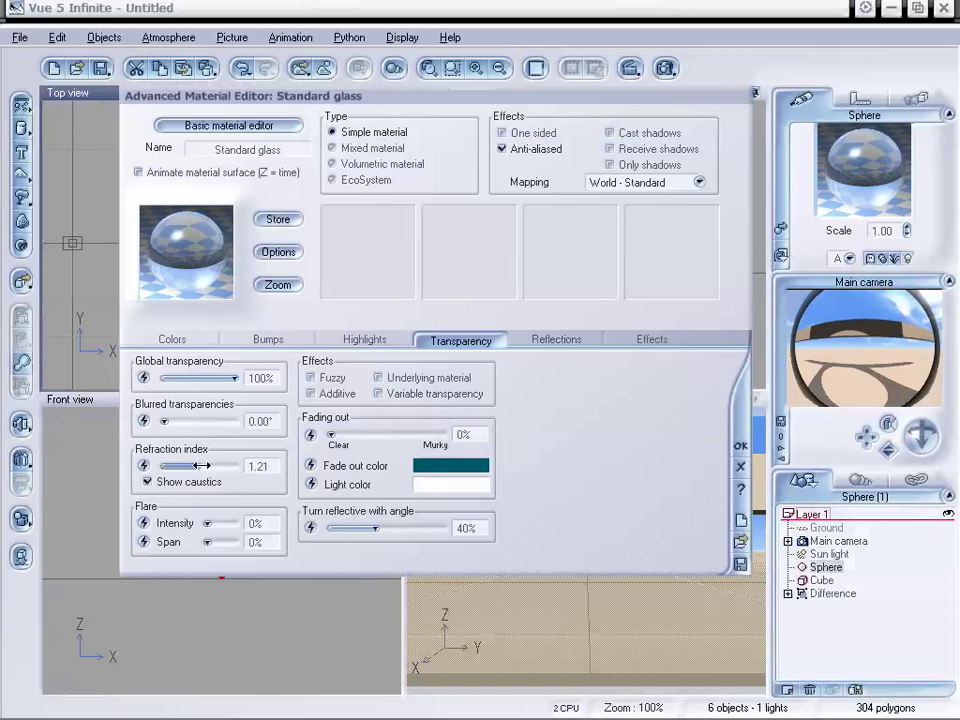
left_click(741, 447)
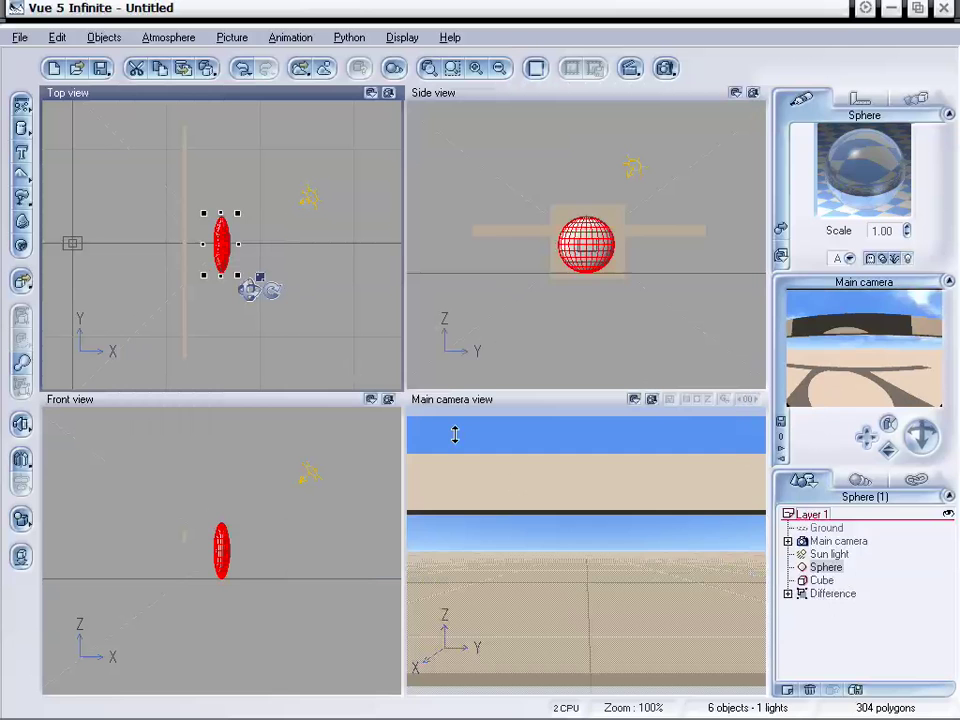
- Move the thin cube left in Top view and higher in Front view, then select Difference
left_click(183, 263)
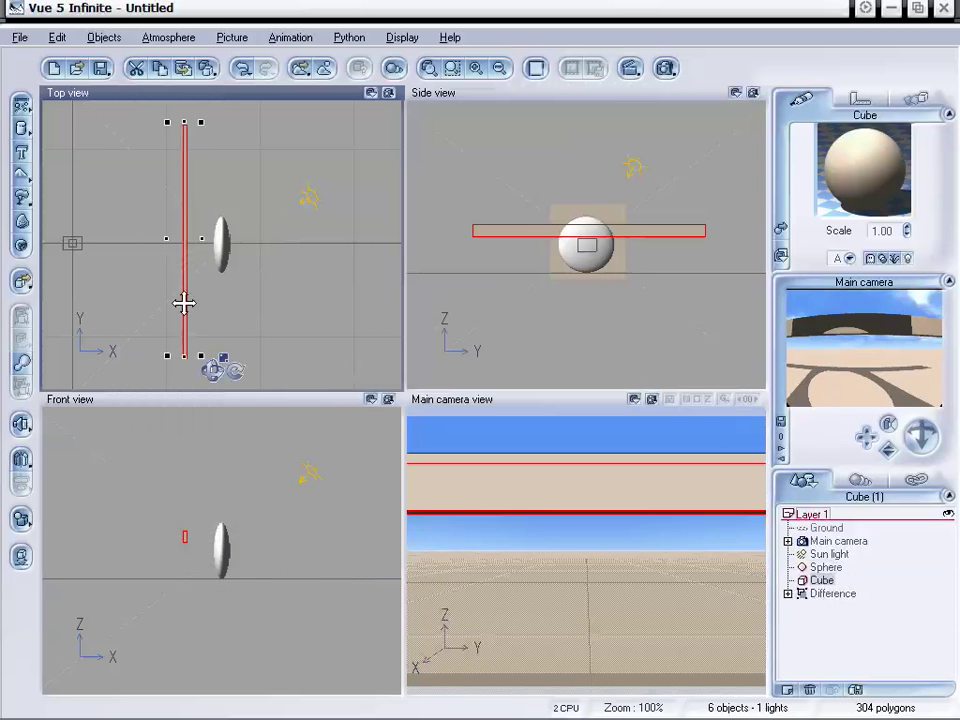
left_click_drag(182, 300, 155, 300)
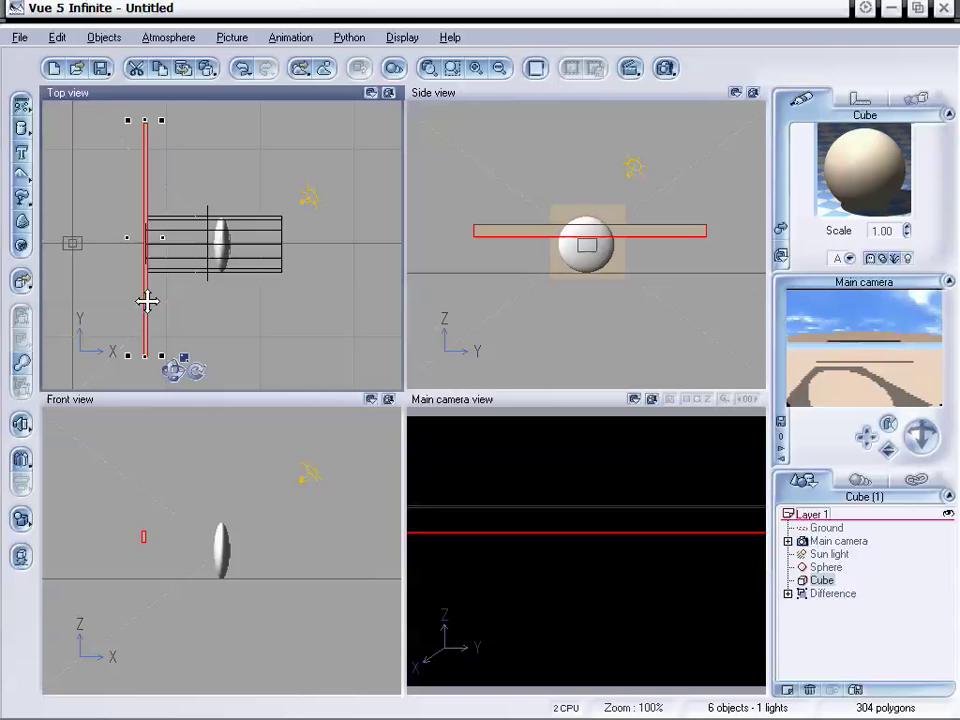
left_click(154, 540)
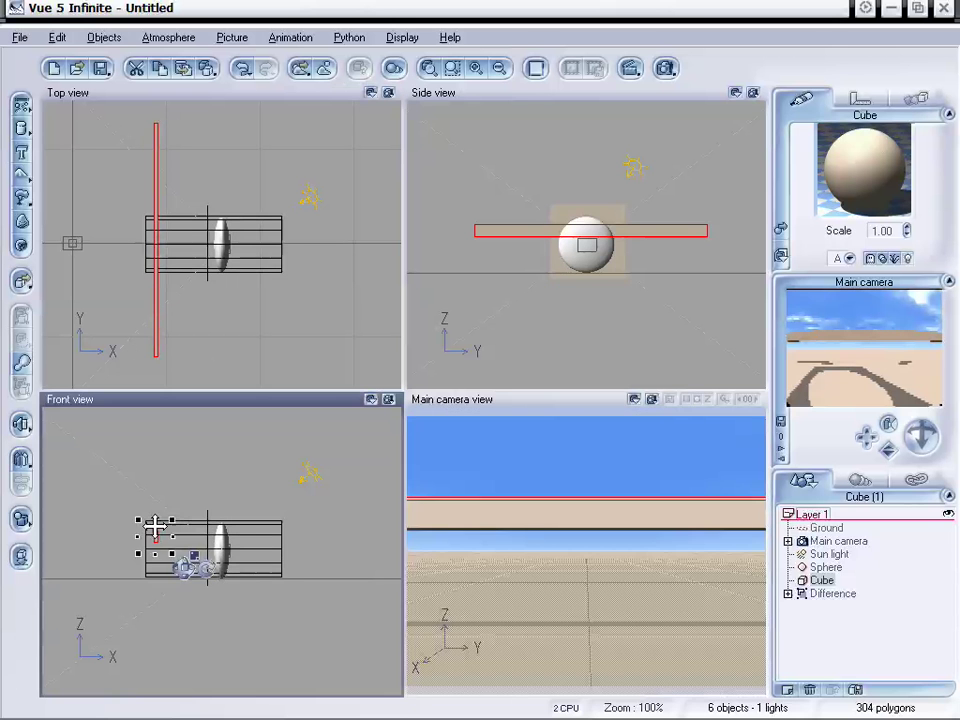
left_click_drag(154, 531, 154, 514)
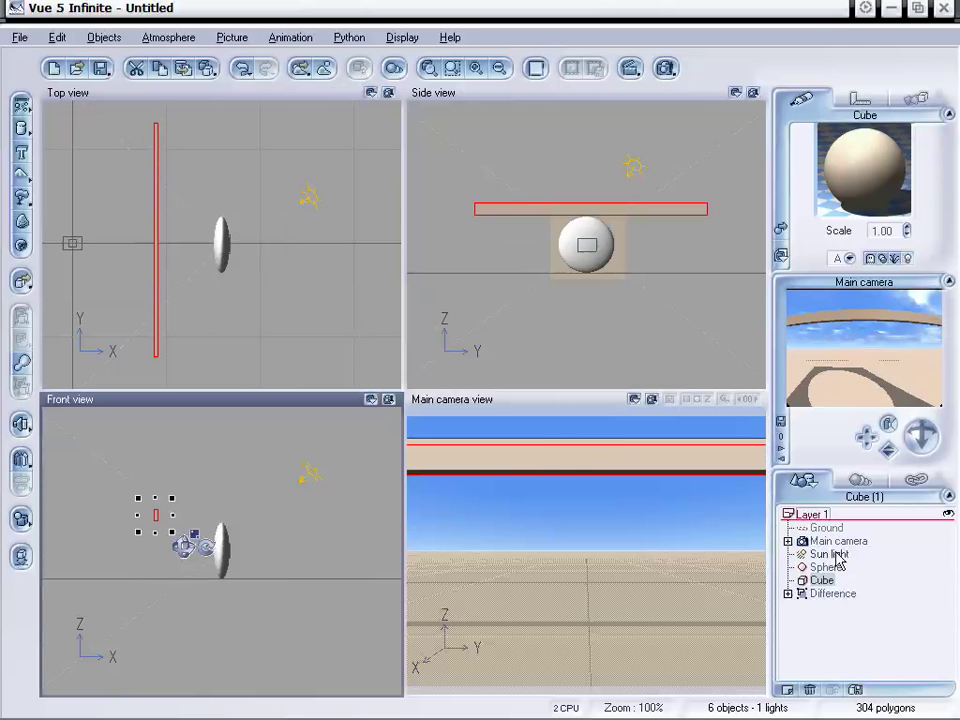
left_click(833, 594)
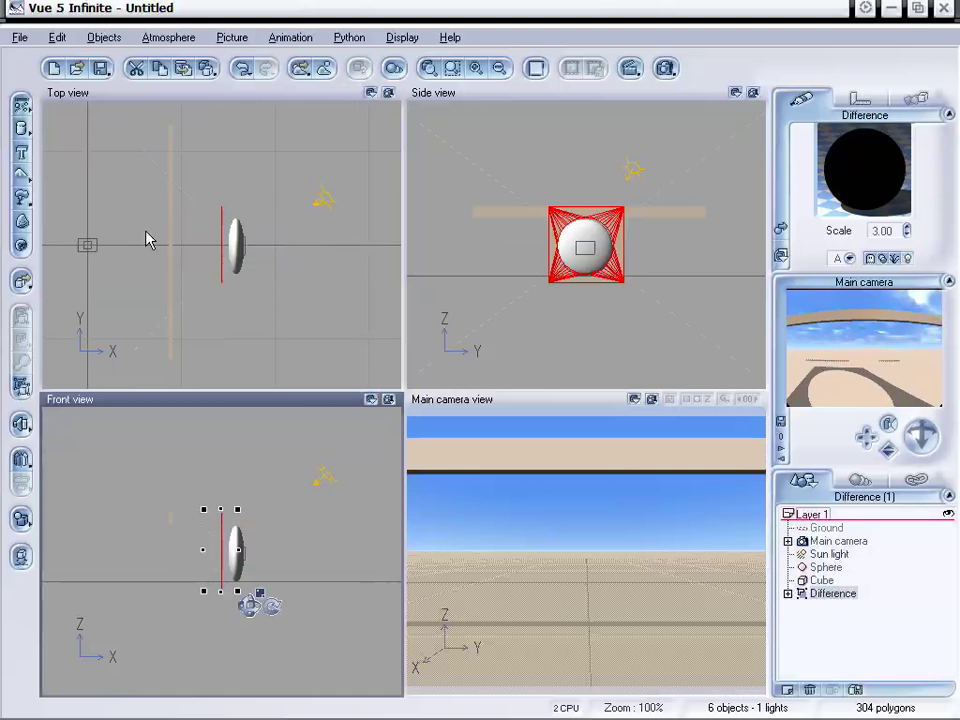
- Nudge the black Difference mask slightly left beside the sphere, then reselect it
left_click(226, 237)
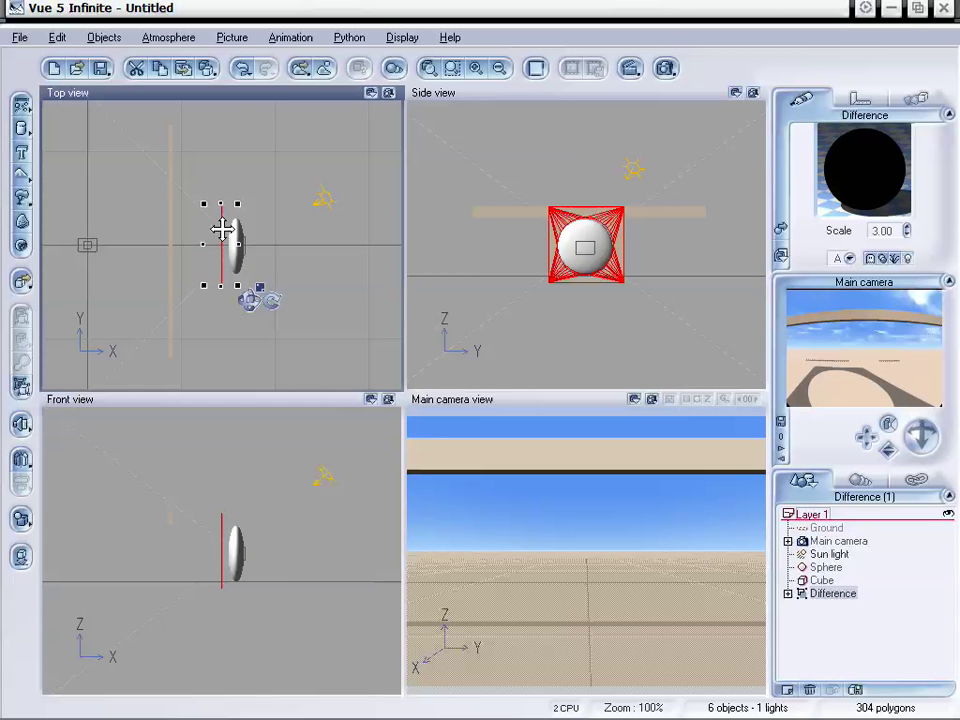
mouse_move(222, 230)
left_mouse_down()
mouse_move(209, 230)
mouse_move(228, 238)
left_mouse_up()
left_click(320, 300)
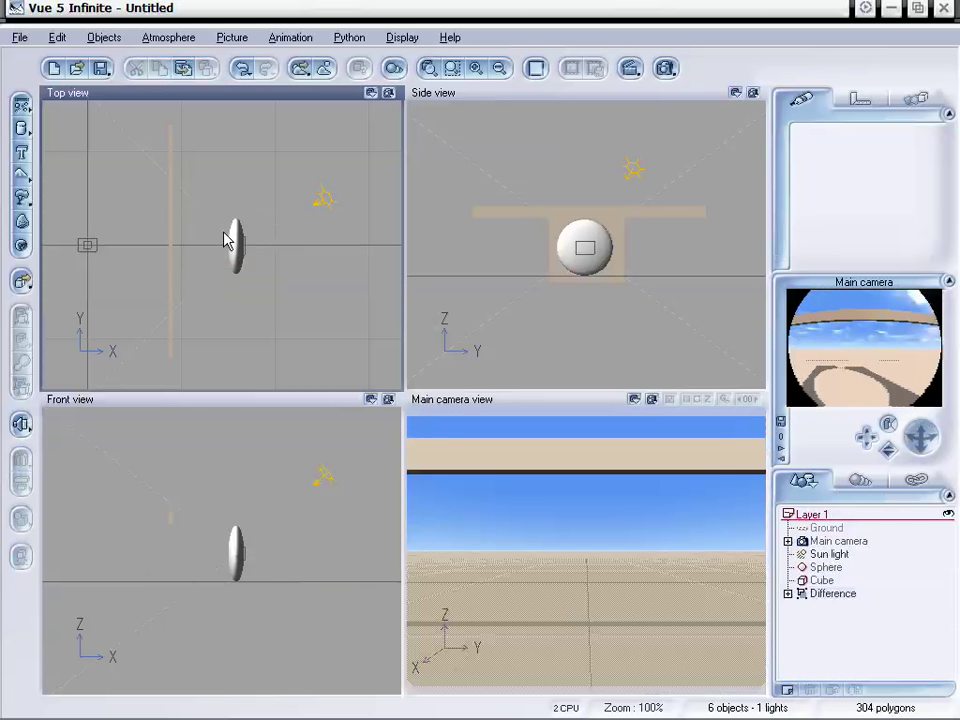
left_click(824, 594)
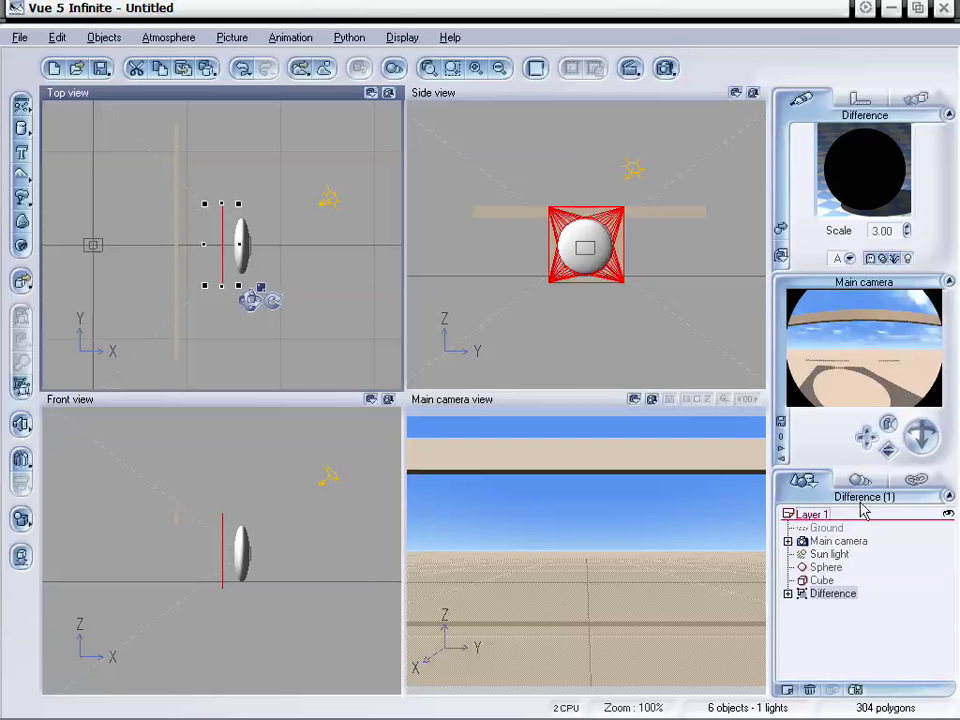
- Turn off Cast shadows on the mask's Flat black material
double_click(869, 174)
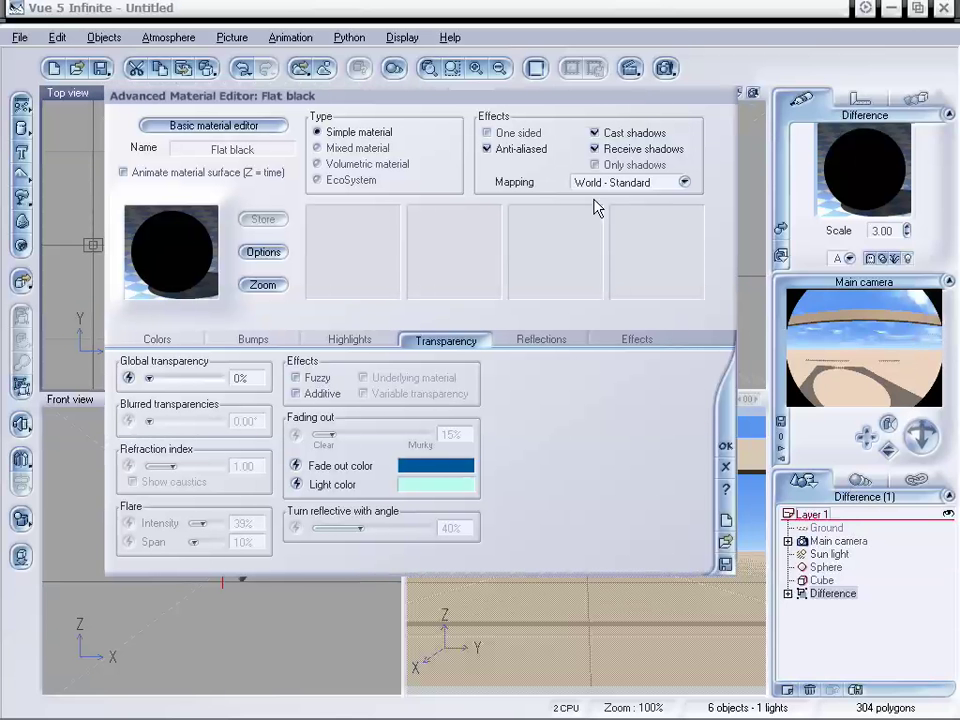
left_click(595, 133)
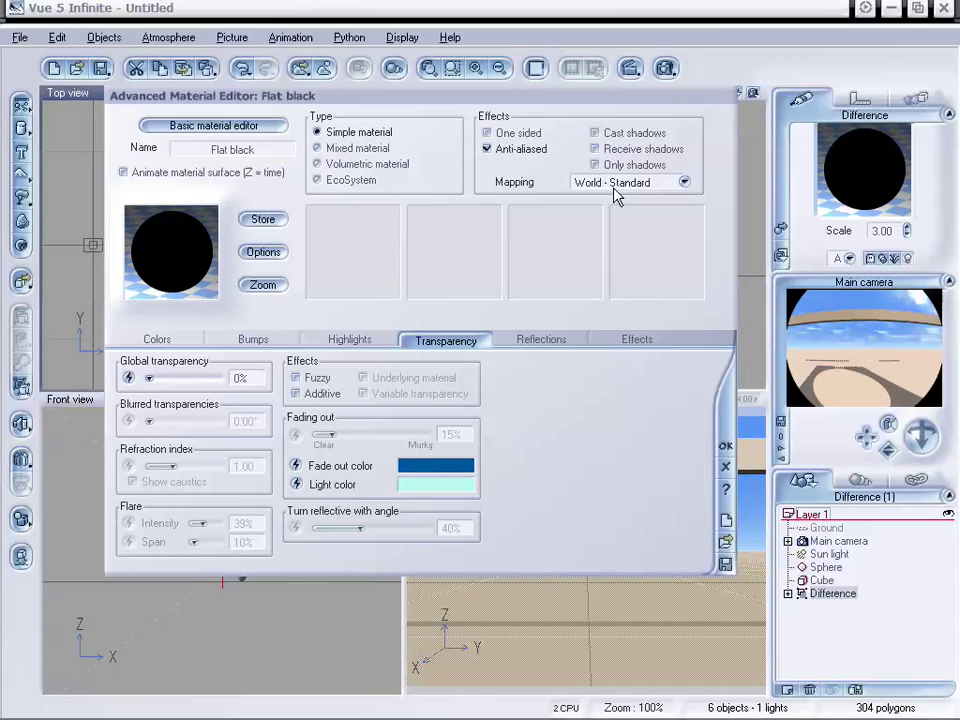
left_click(726, 446)
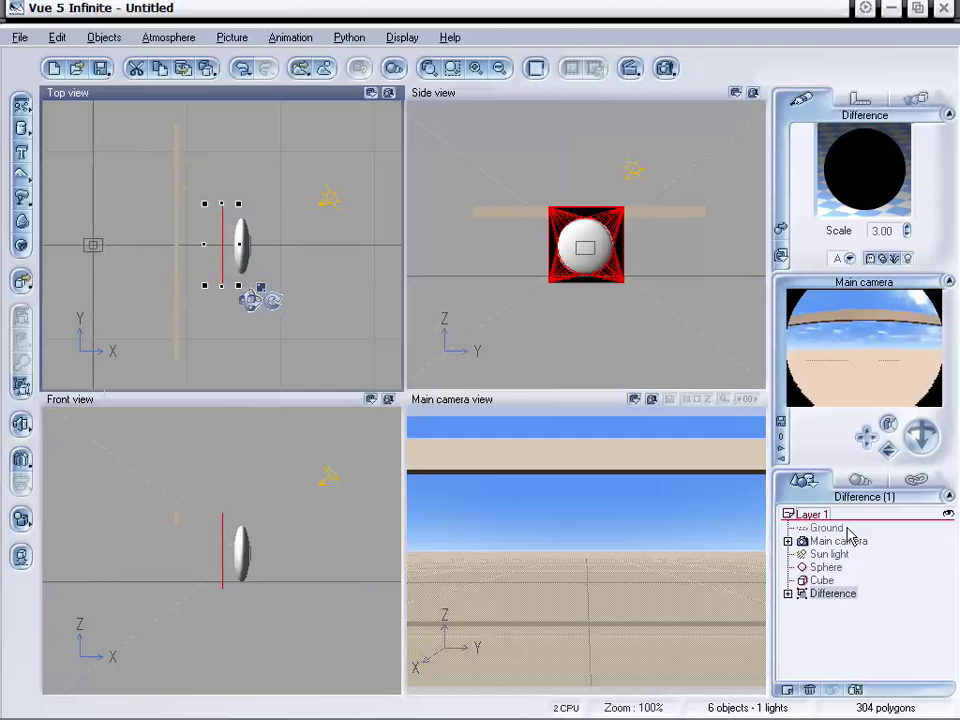
- Group the Sphere and the Difference mask together
left_click(828, 570)
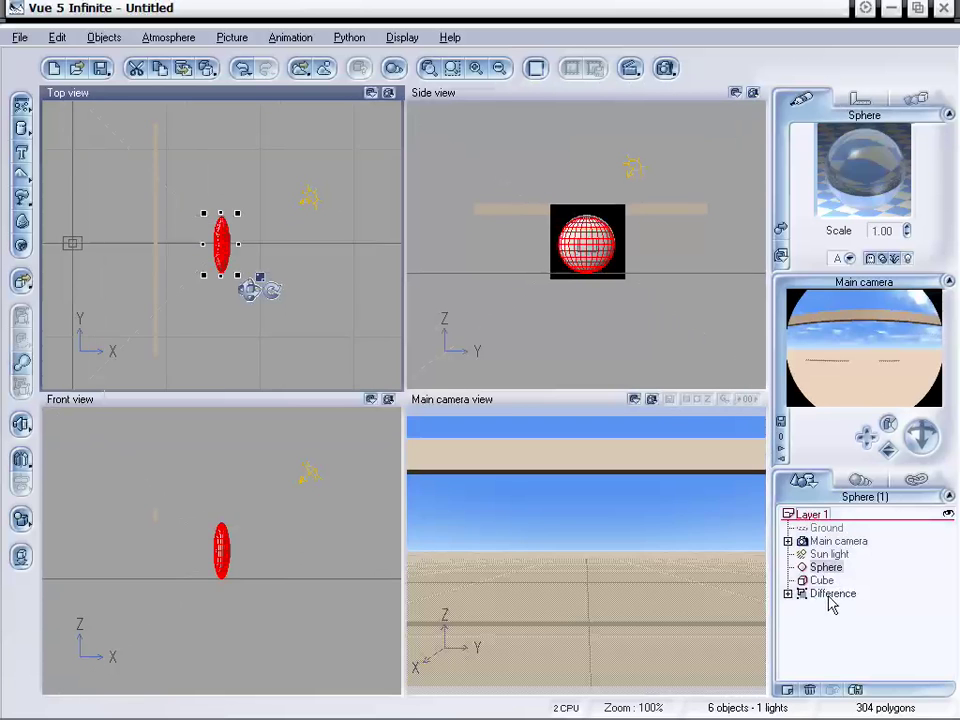
left_click(833, 594)
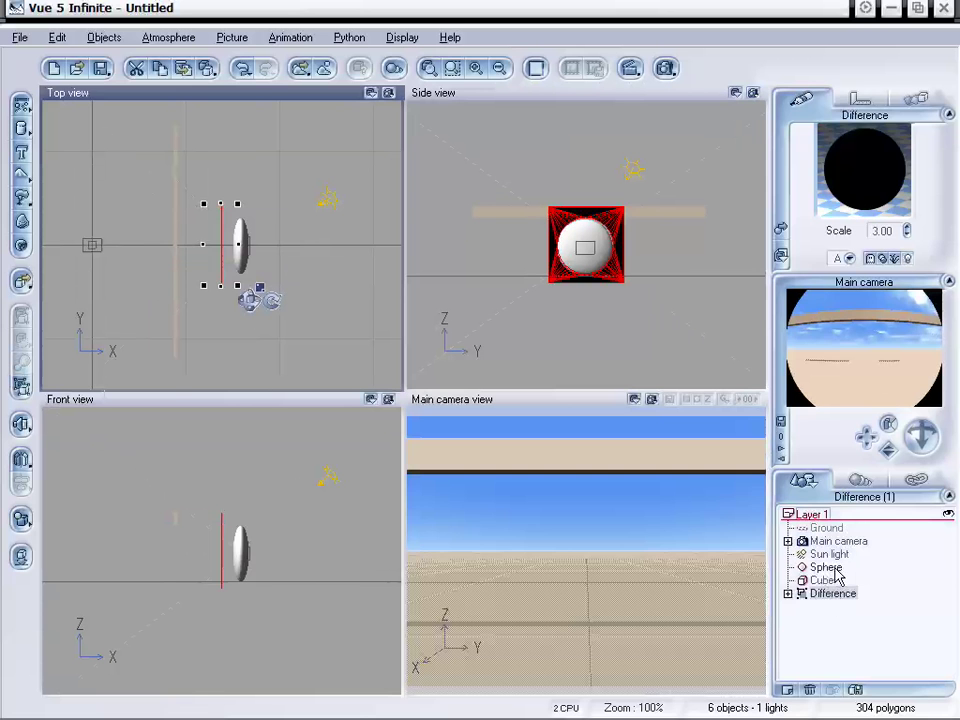
left_click(832, 568)
left_click(838, 580, "ctrl")
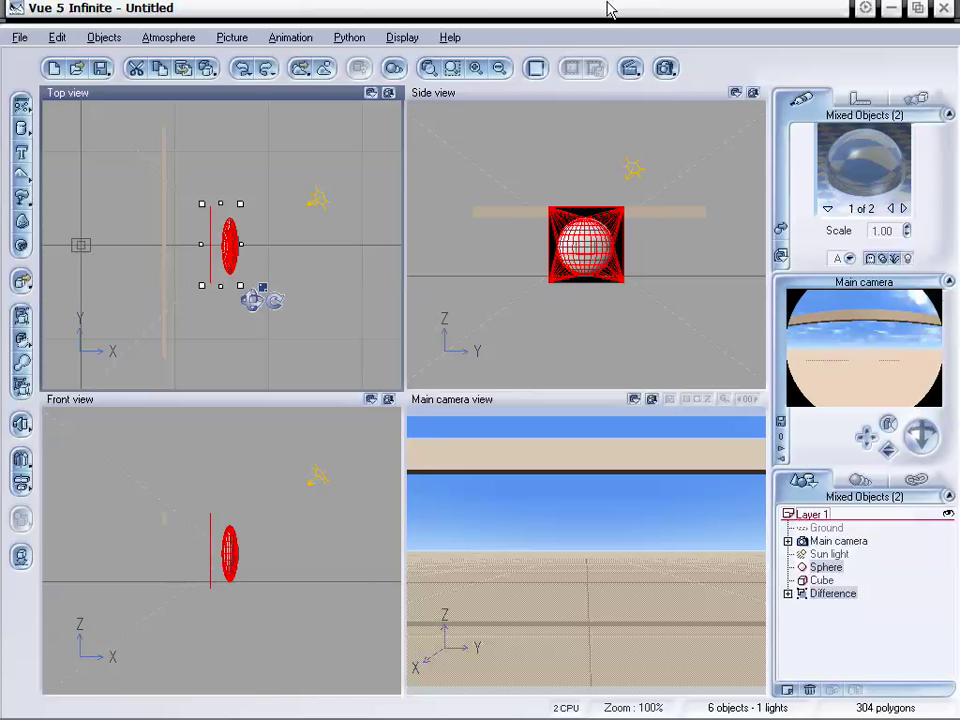
left_click(22, 316)
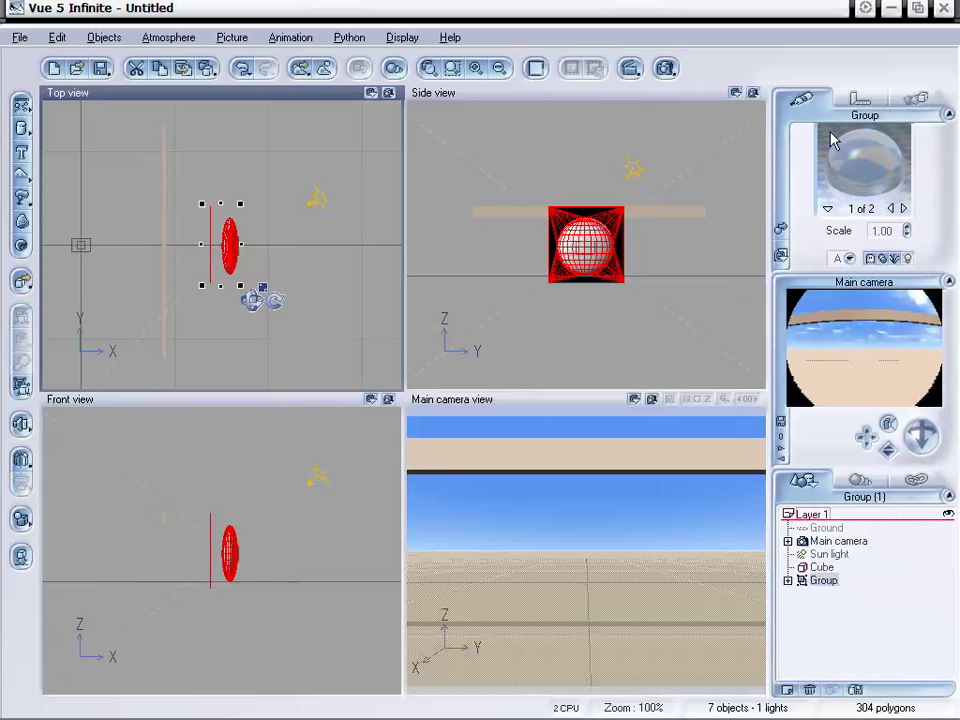
- Link the new group to the Main camera in its Animation settings
left_click(904, 209)
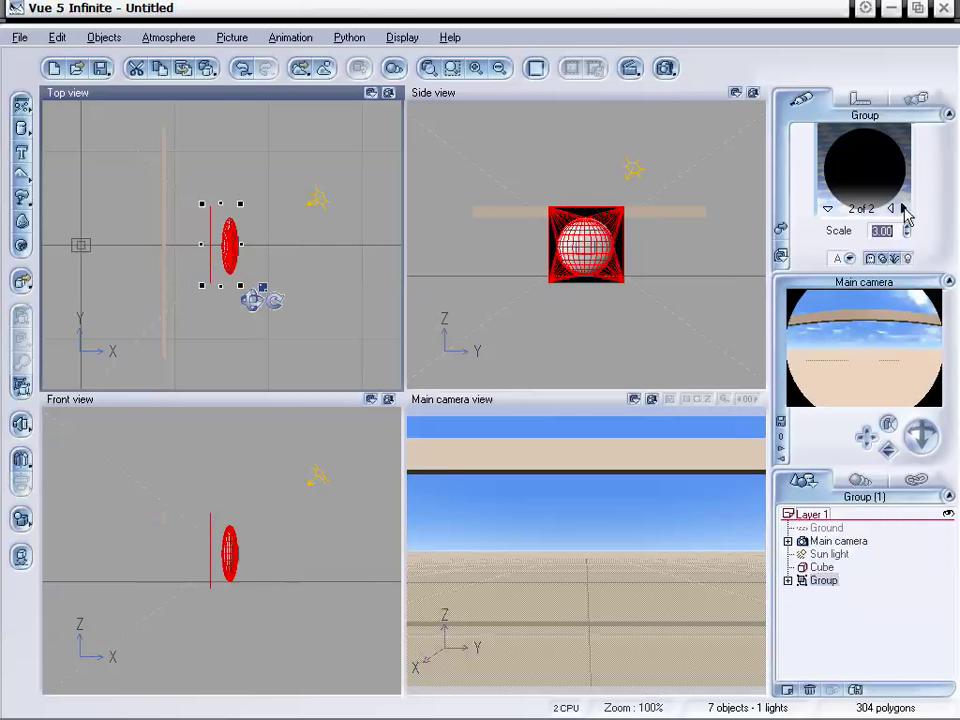
left_click(919, 101)
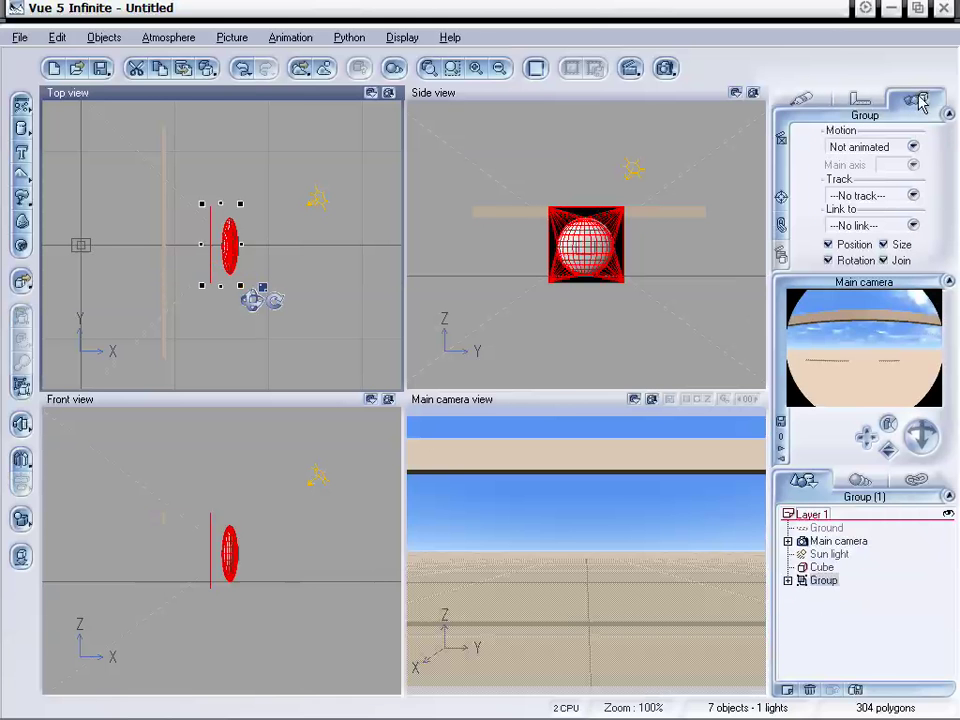
left_click(869, 226)
left_click(866, 269)
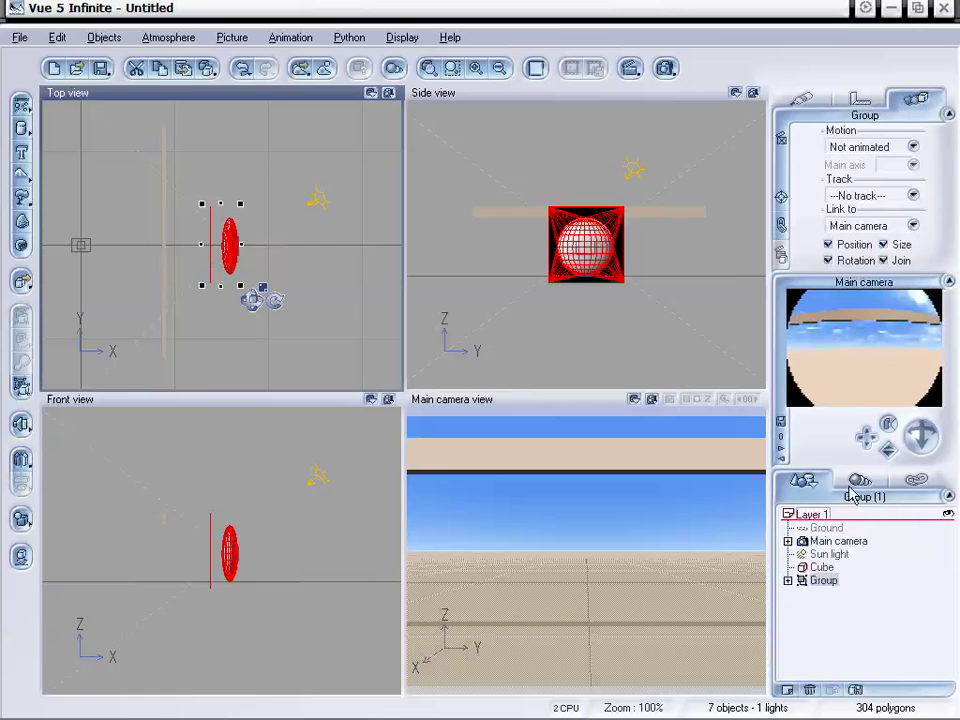
- Turn the Main camera so the linked lens group swings with it, then show the Group's material
left_click(835, 543)
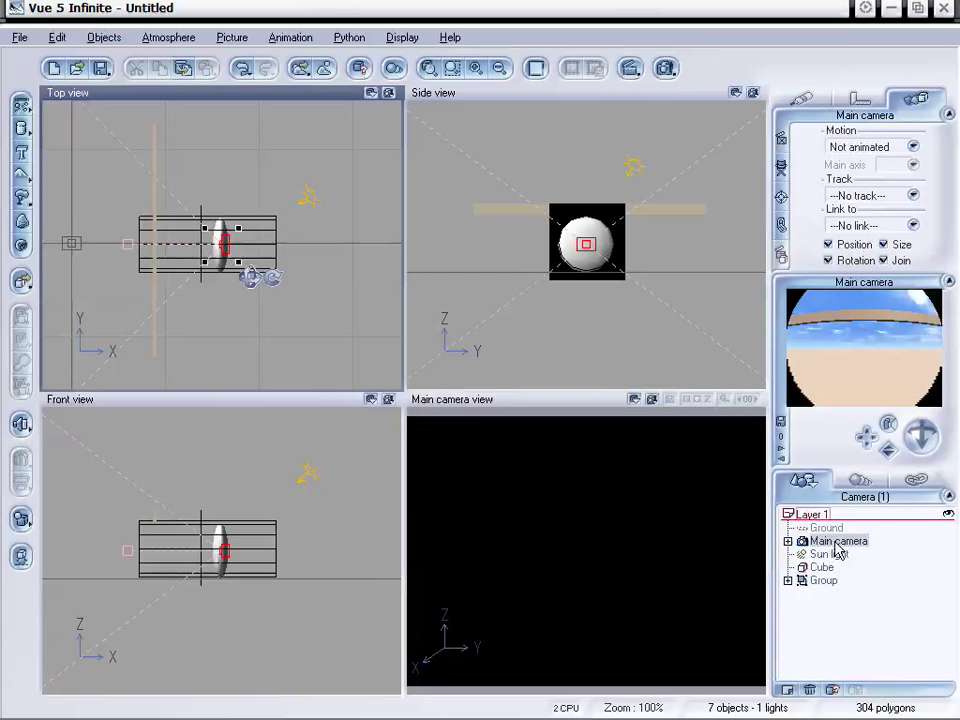
left_click_drag(866, 440, 927, 450)
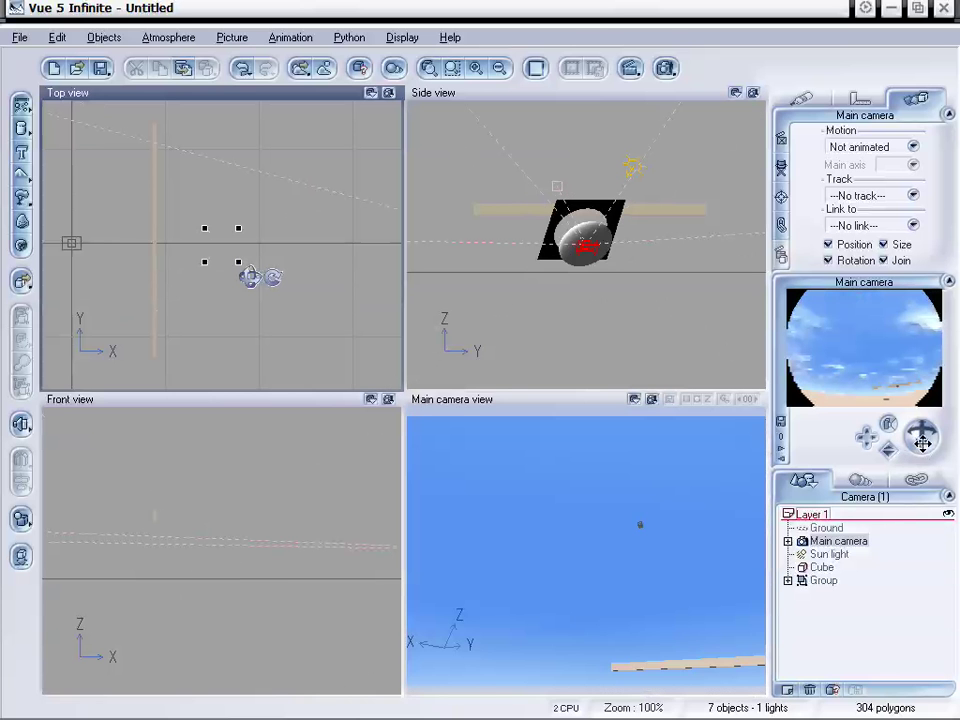
left_click_drag(922, 440, 917, 434)
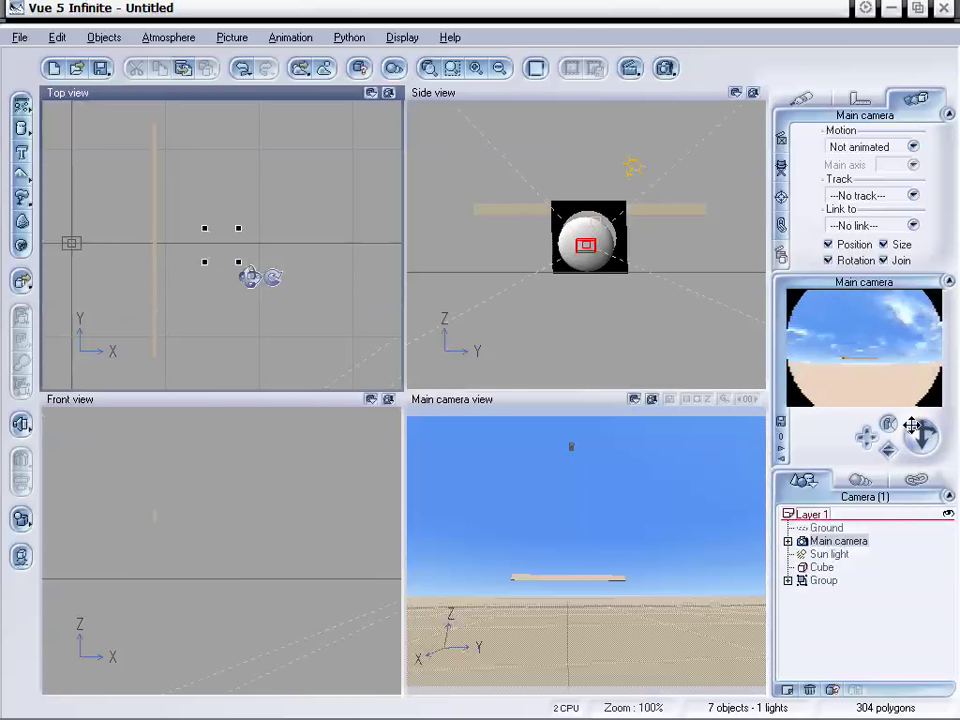
left_click(886, 449)
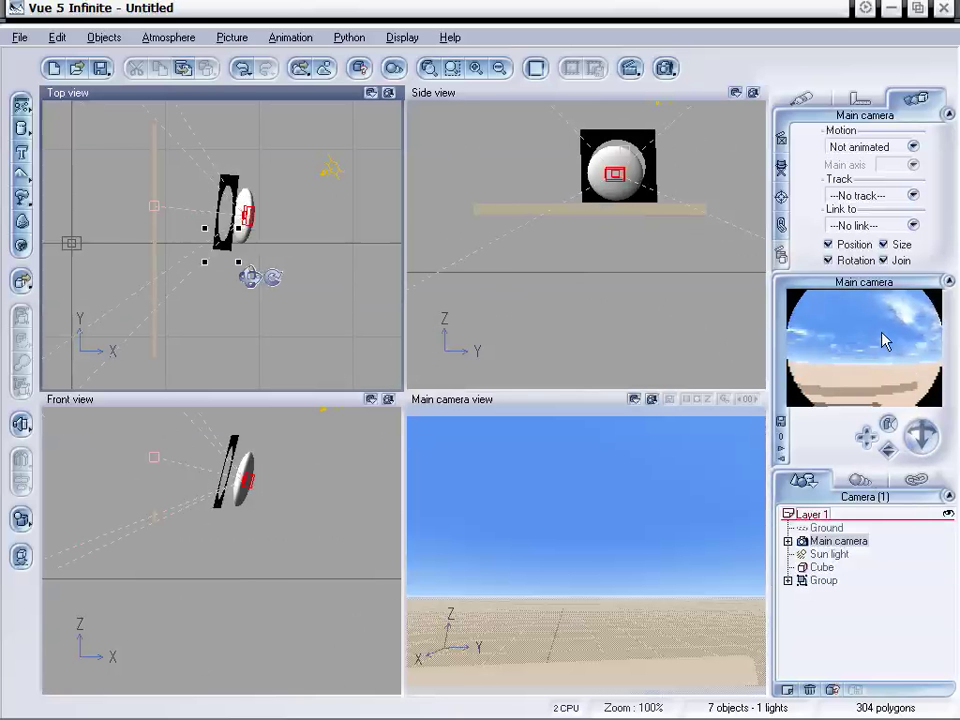
left_click(868, 436)
left_click(888, 451)
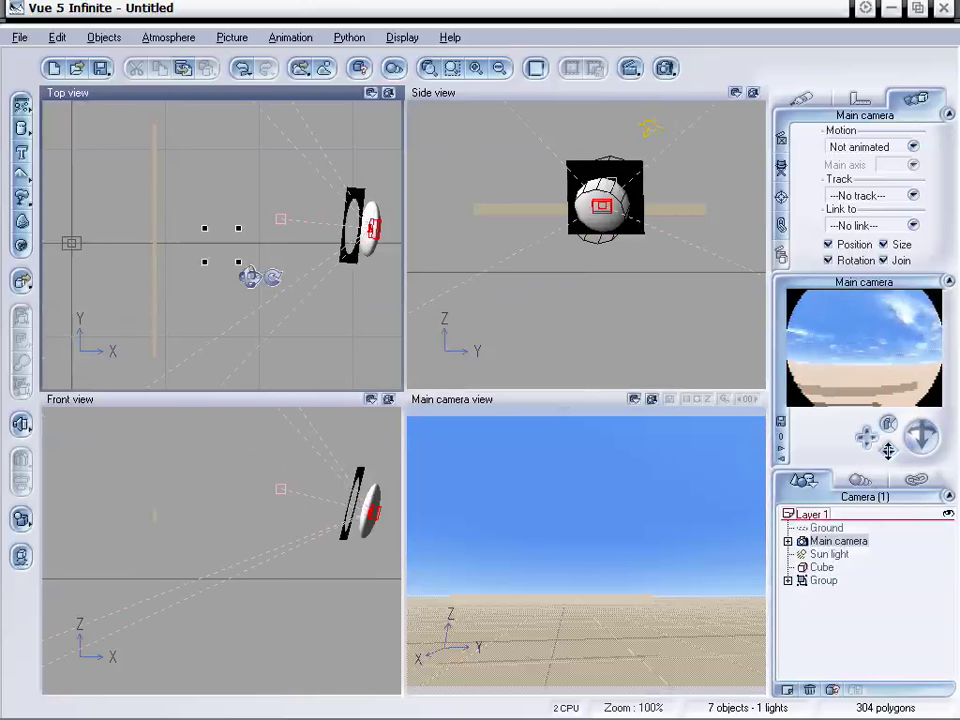
left_click(888, 451)
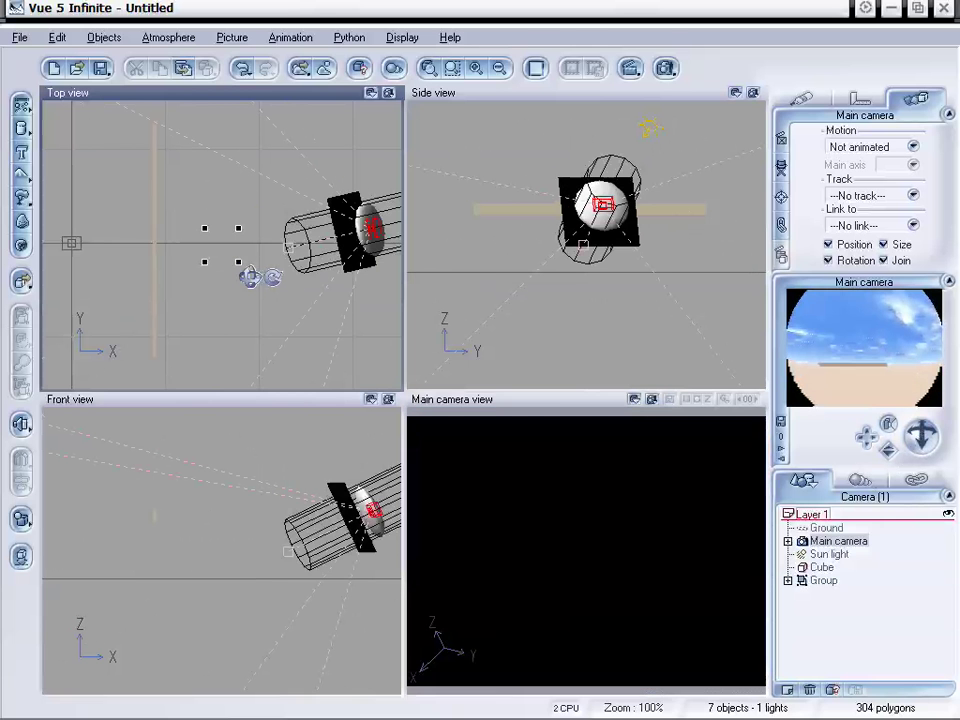
left_click(919, 431)
left_click(919, 431)
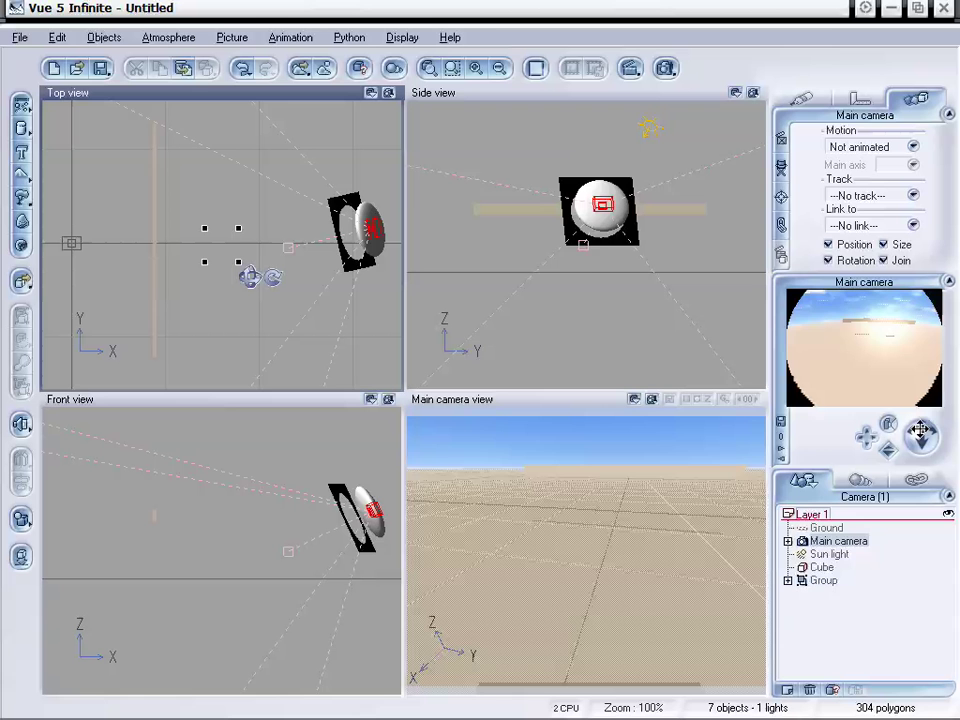
left_click_drag(919, 431, 919, 437)
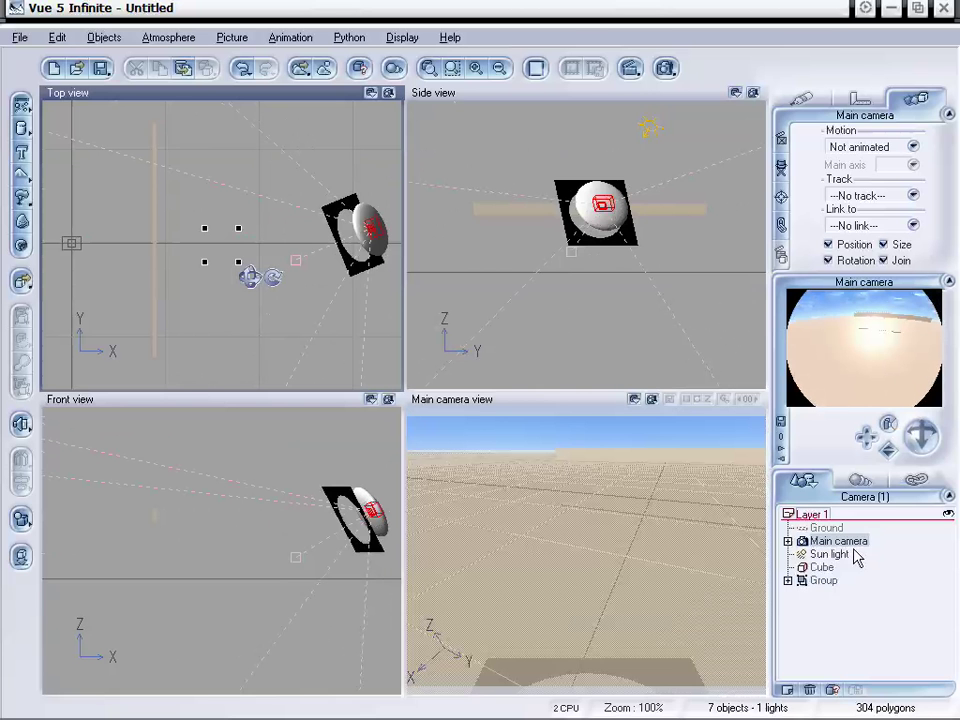
left_click(824, 581)
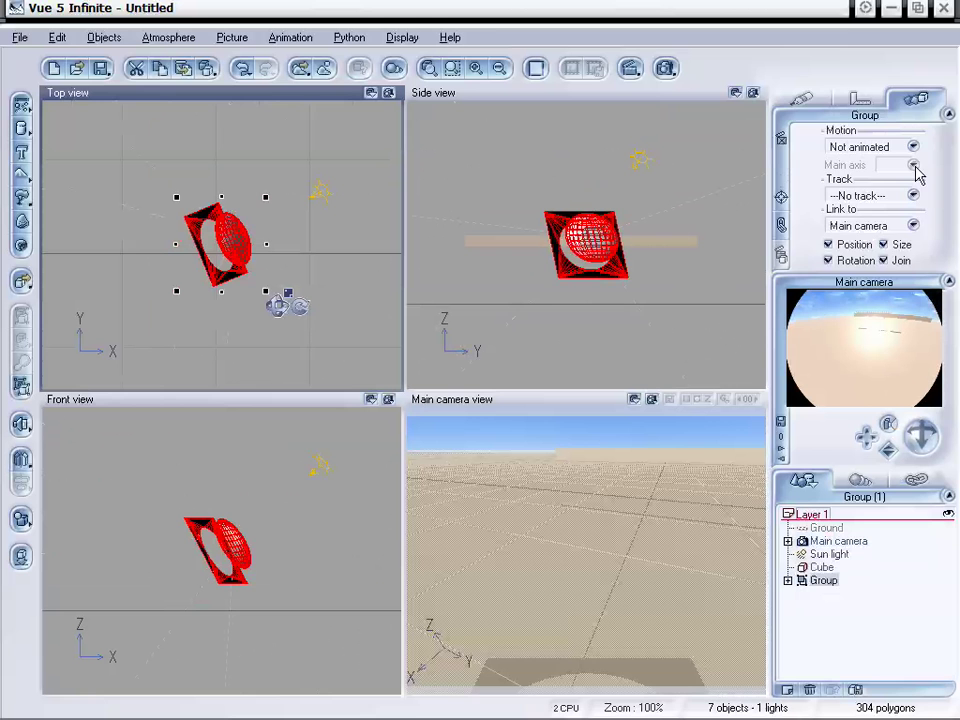
left_click(822, 100)
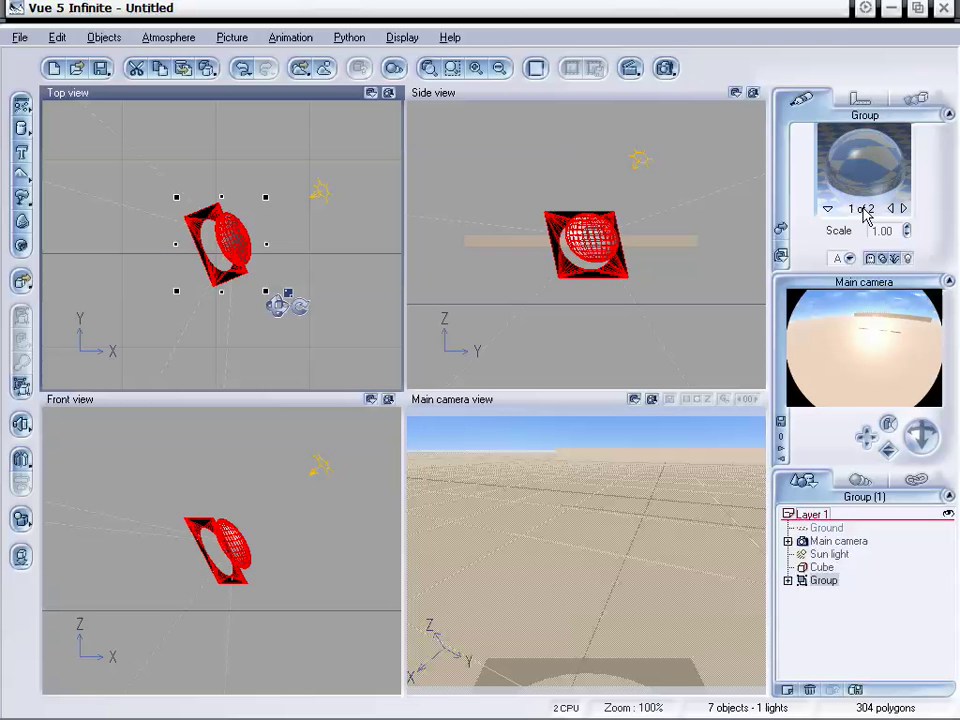
- Set the glass material's highlight global intensity and global size both to 0%
double_click(873, 153)
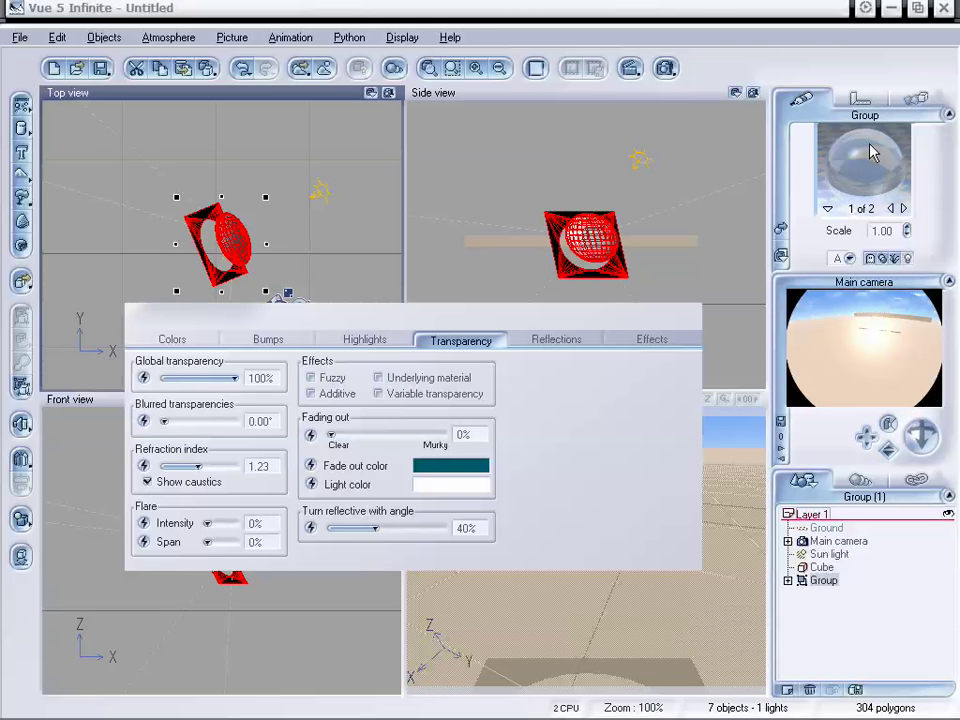
left_click(382, 341)
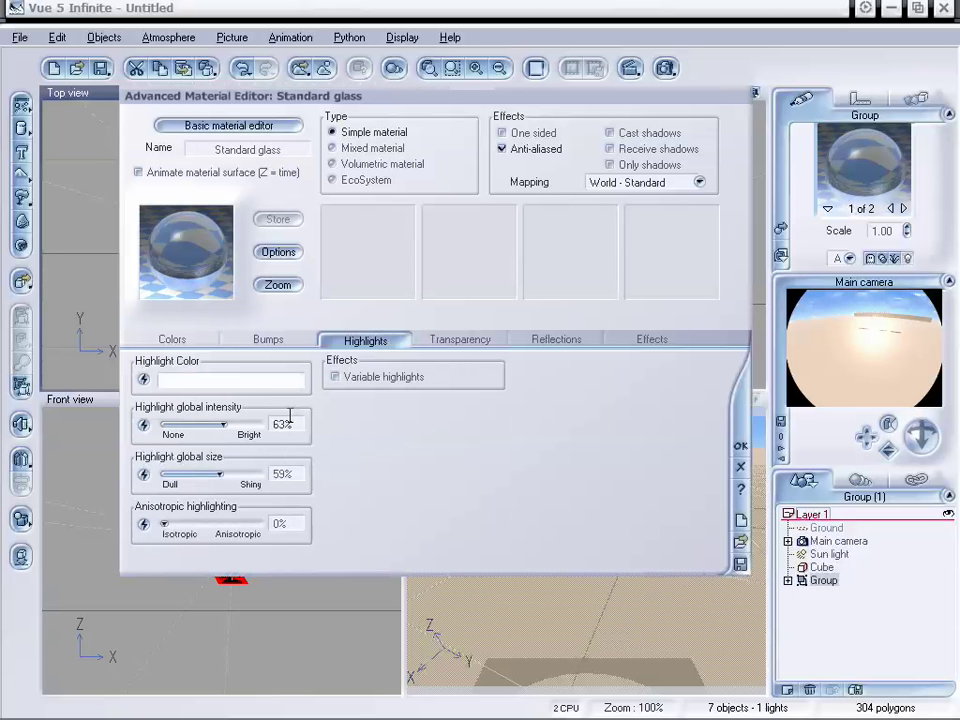
left_click_drag(223, 424, 162, 424)
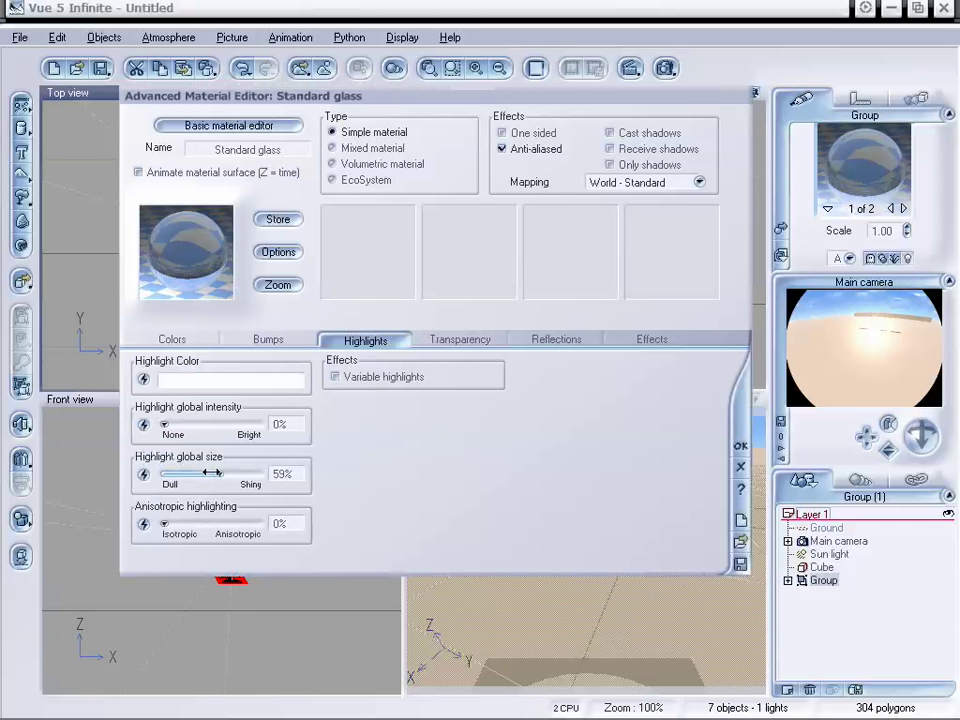
left_click_drag(211, 472, 94, 456)
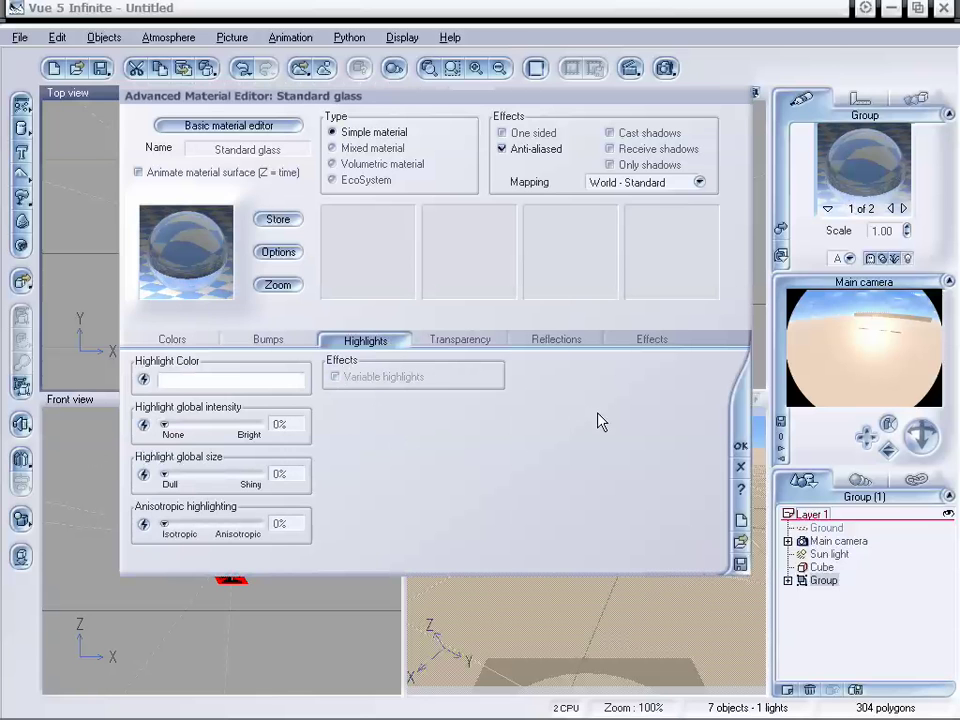
left_click(741, 447)
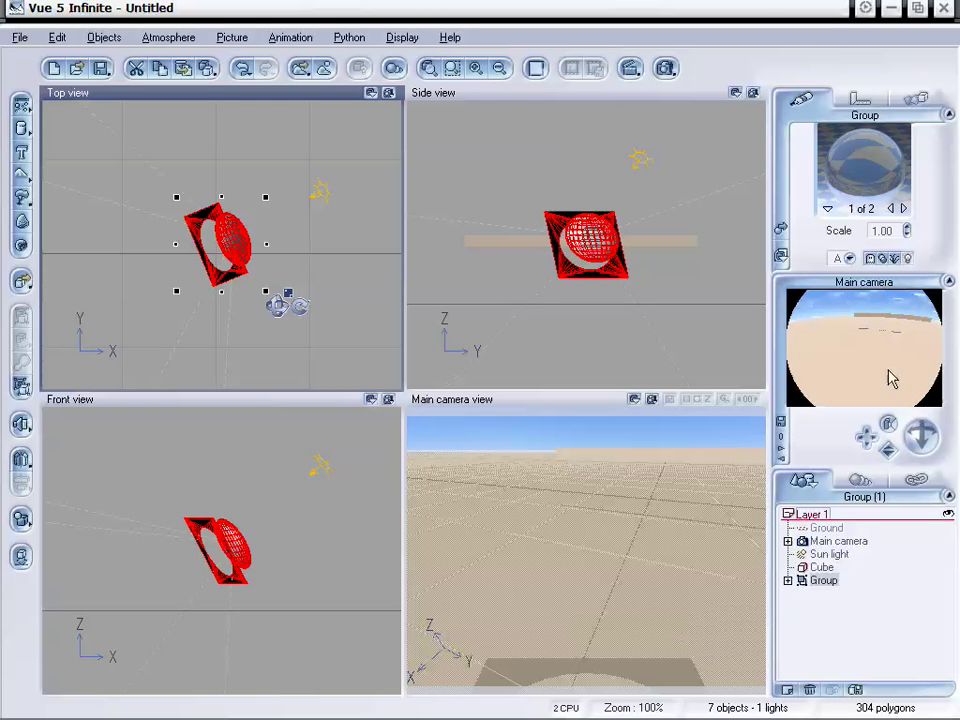
- Review the glass Transparency (1.23 refraction) and Reflections (0%) settings, then close the editor
right_click(862, 168)
left_click(848, 165)
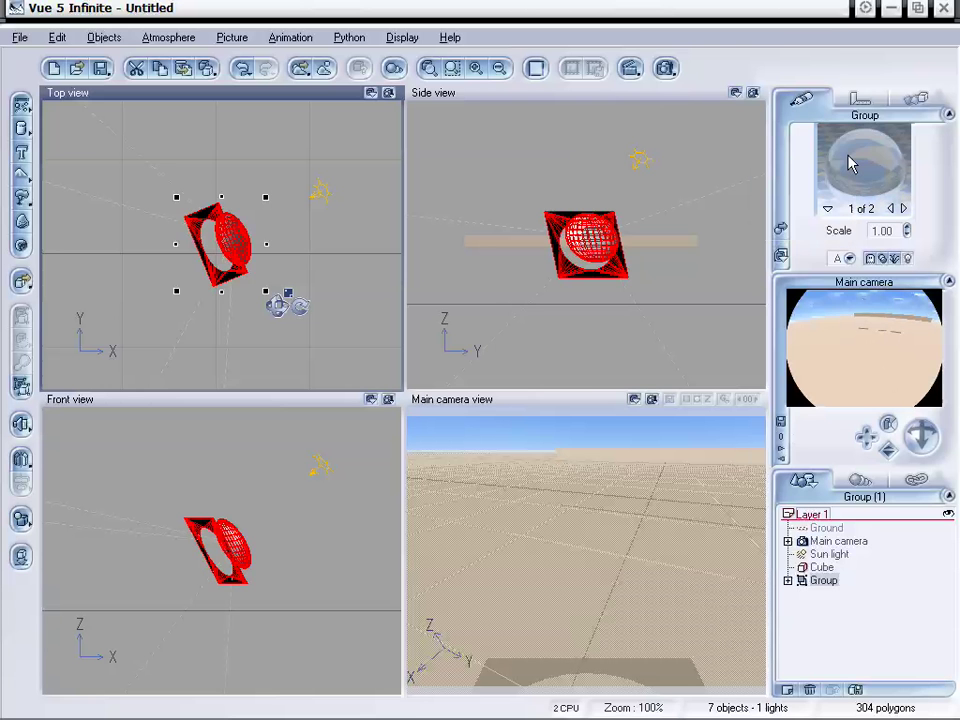
double_click(848, 165)
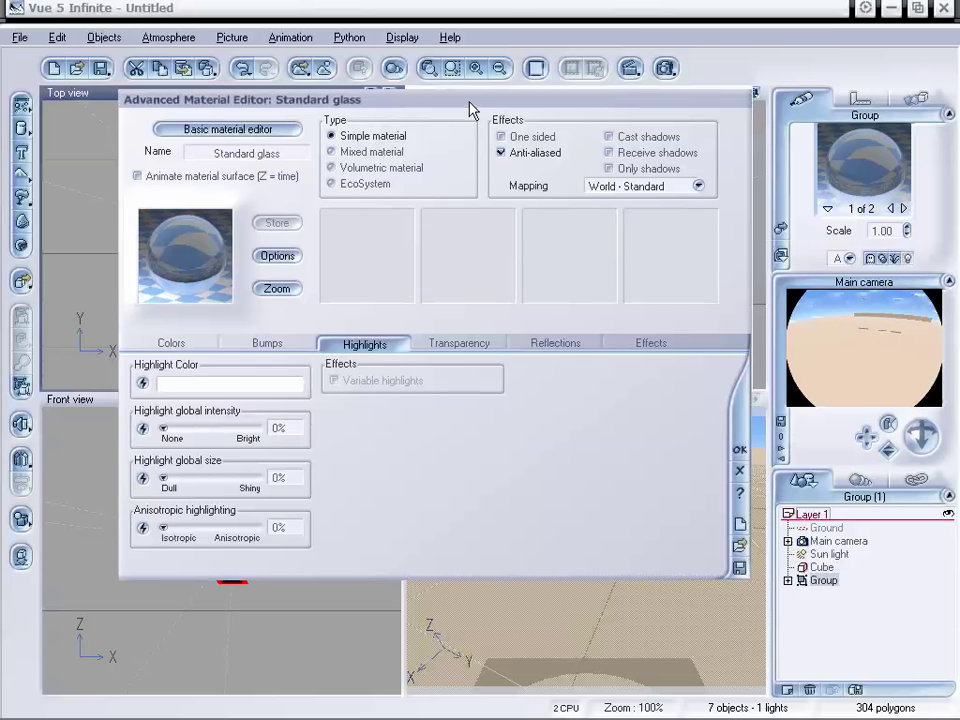
left_click(459, 348)
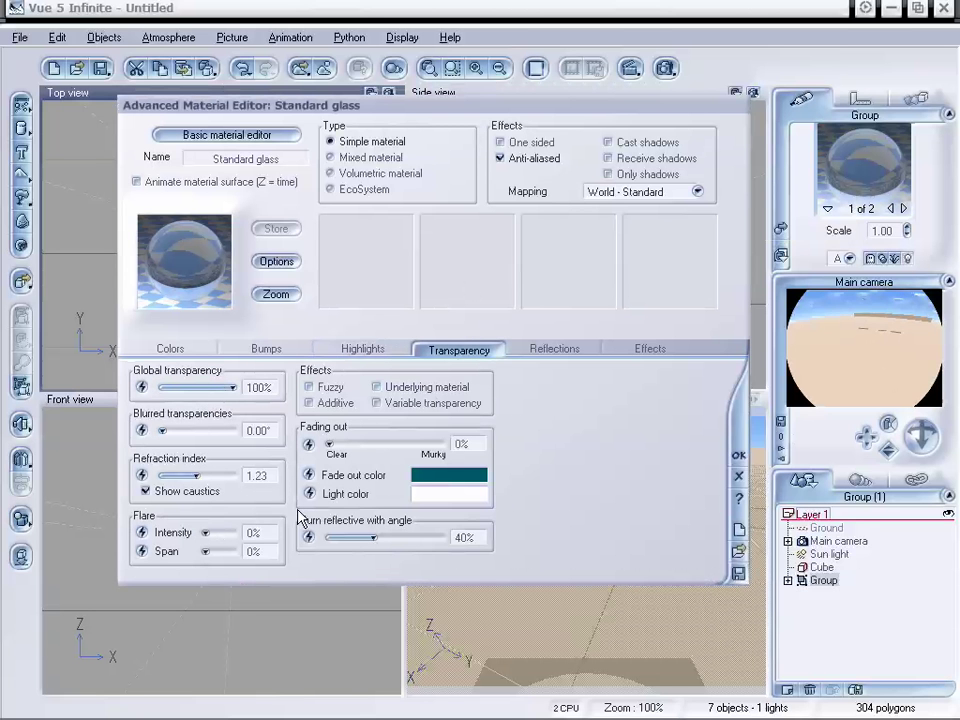
left_click(547, 350)
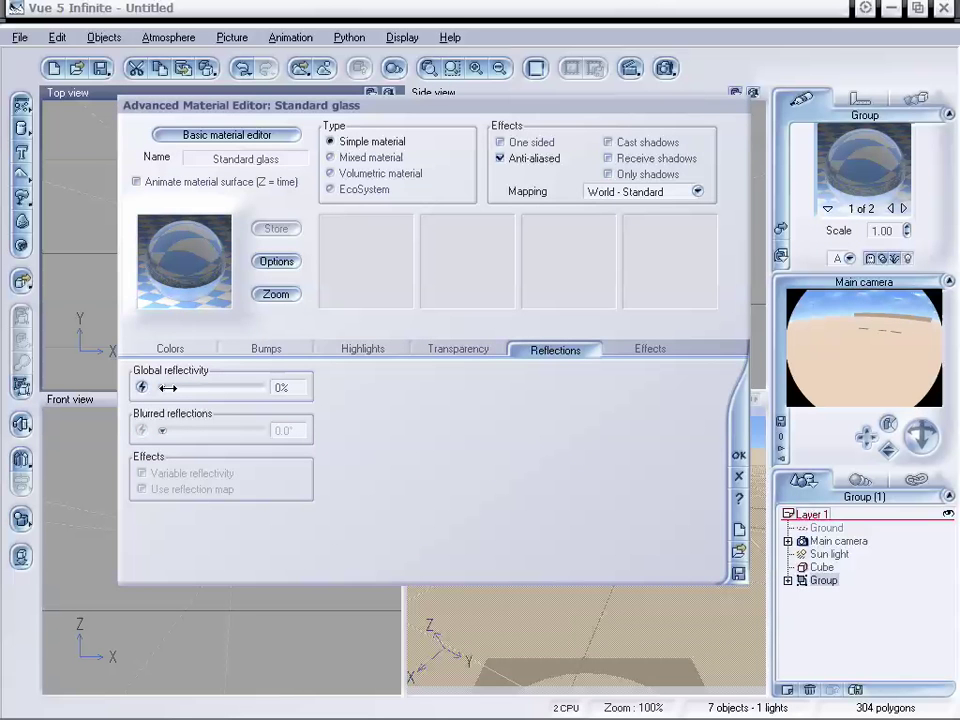
left_click(738, 455)
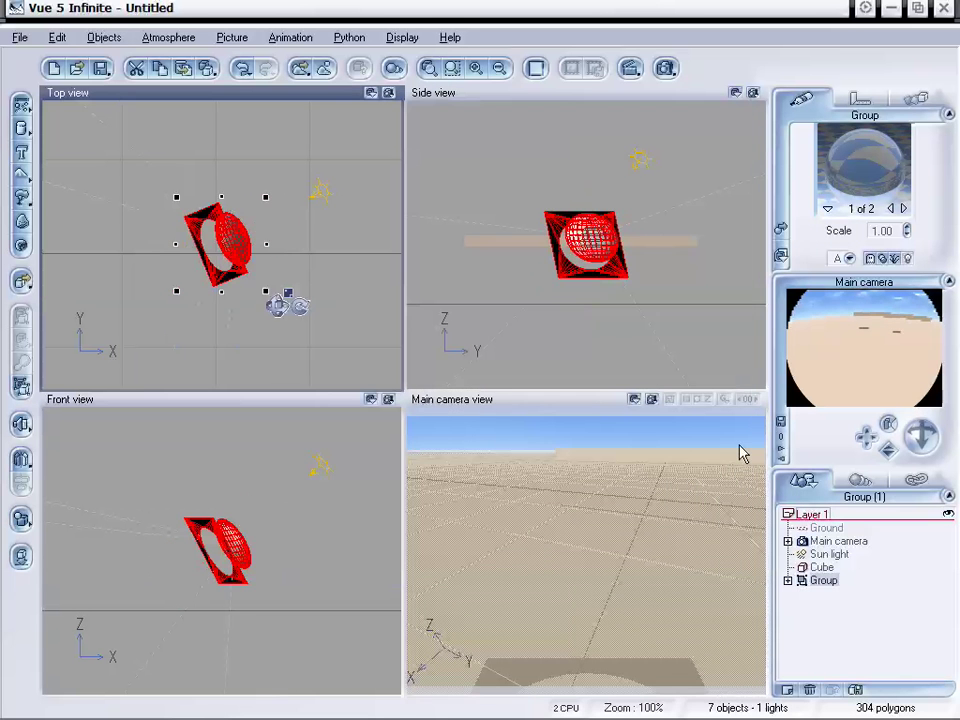
- Render the Main camera view as a circular fisheye image, then nudge the camera
left_click(665, 67)
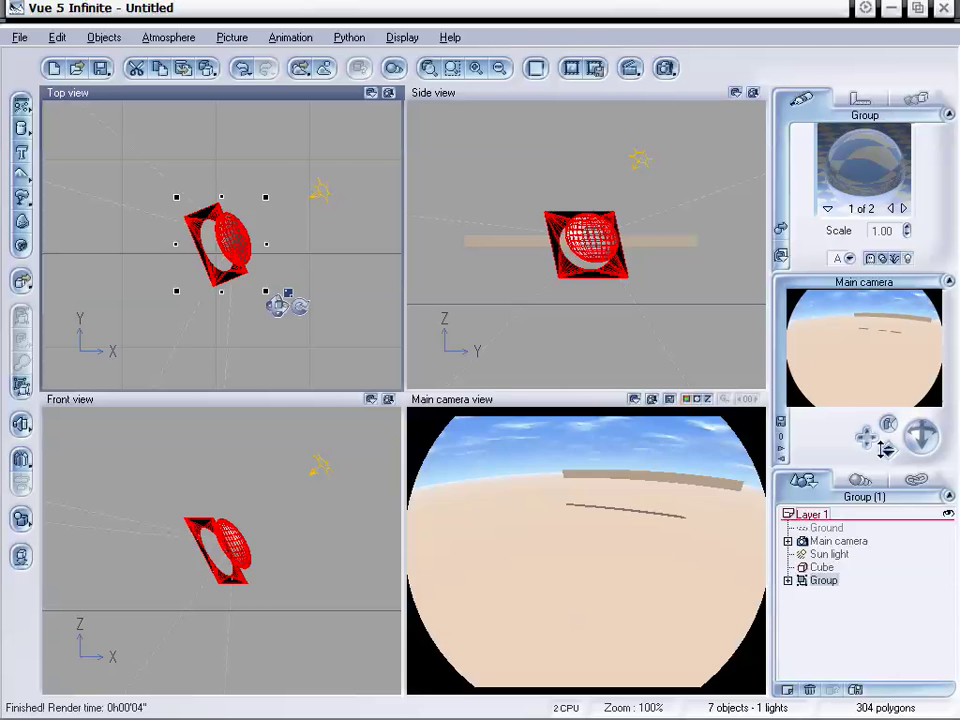
left_click_drag(887, 446, 887, 452)
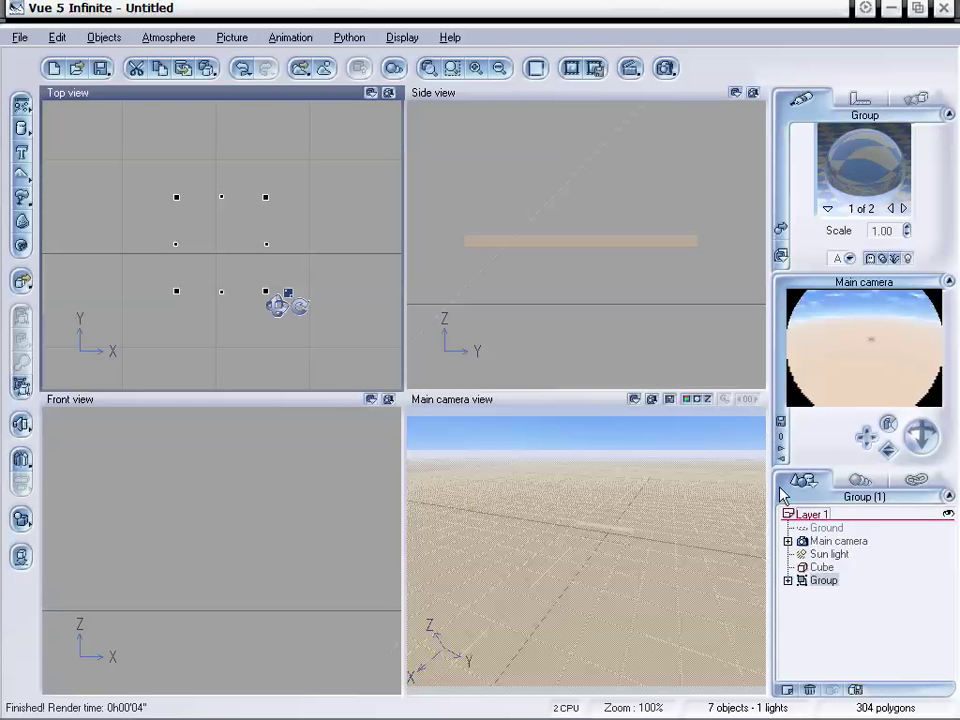
- Select the Cube and drag the camera closer to it
left_click(864, 568)
left_click(818, 554)
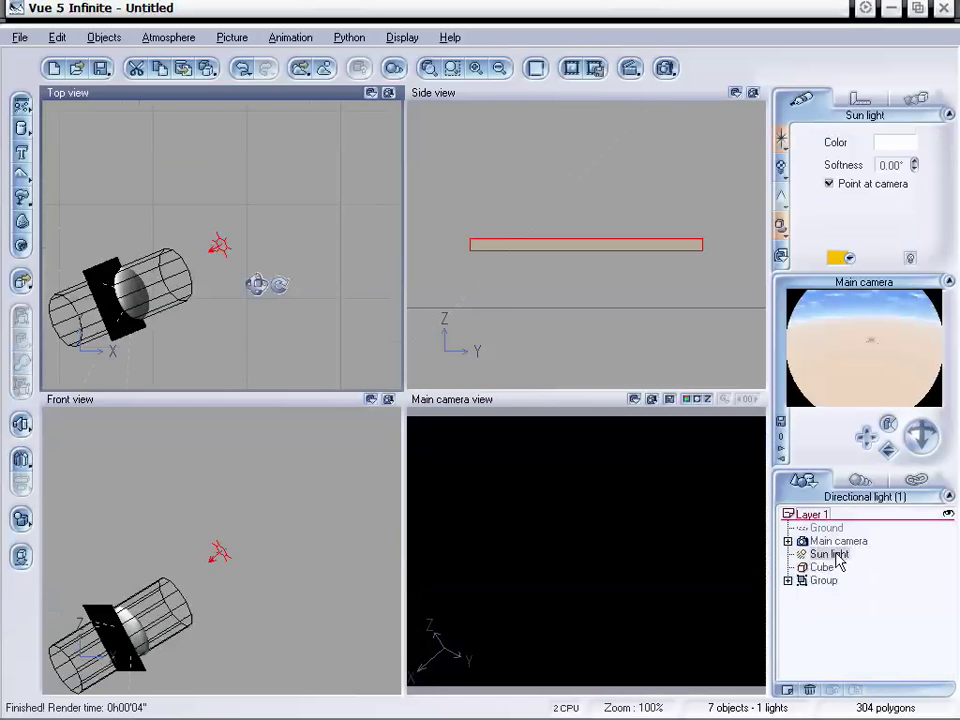
left_click(815, 567)
mouse_move(886, 458)
left_mouse_down()
mouse_move(900, 508)
mouse_move(886, 440)
mouse_move(885, 458)
left_mouse_up()
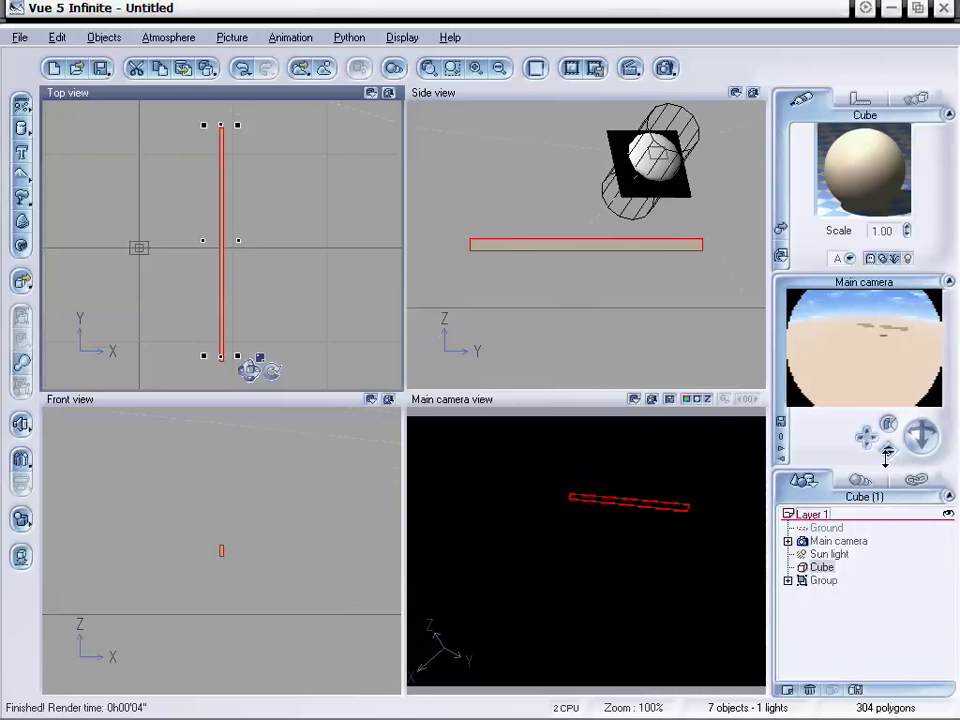
- Set the lens group to Hide From Render, then raise the camera above the Cube
left_click(822, 582)
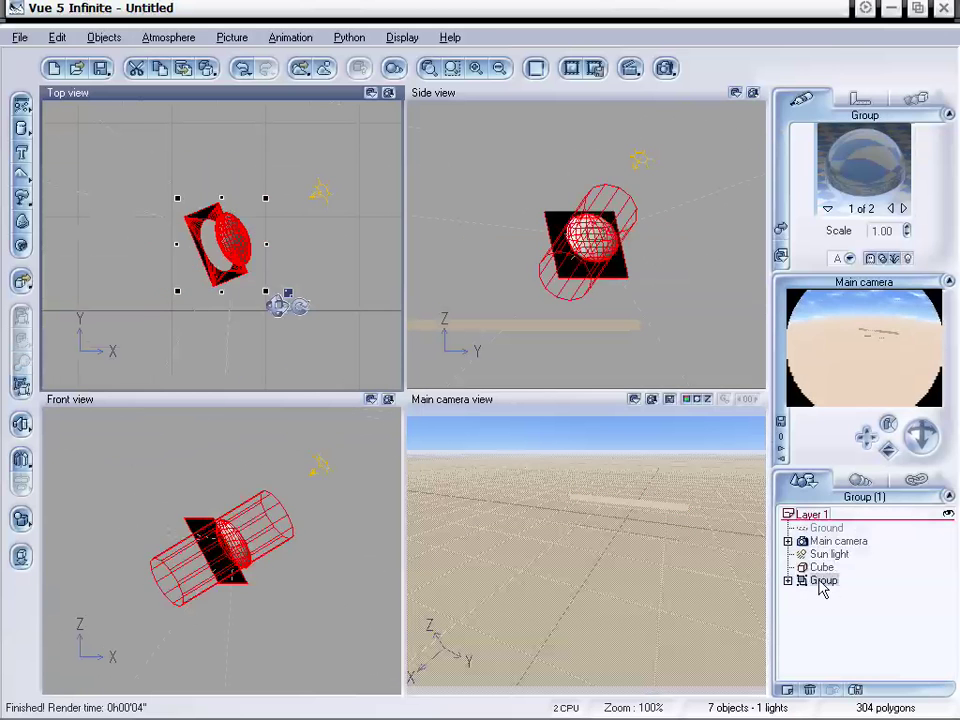
right_click(820, 588)
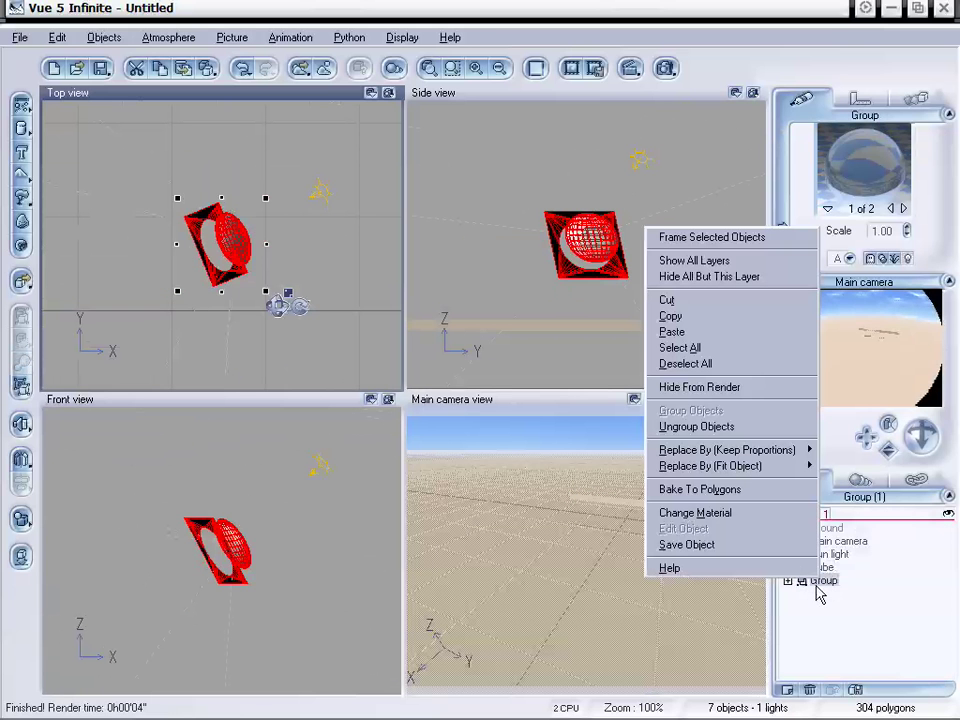
left_click(744, 387)
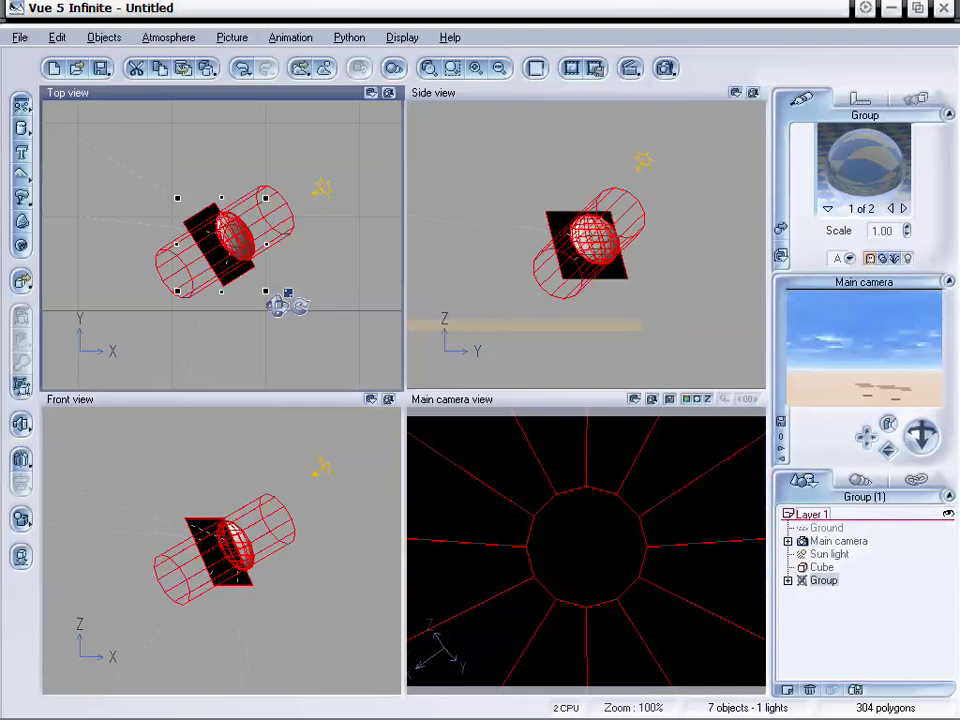
left_click(842, 600)
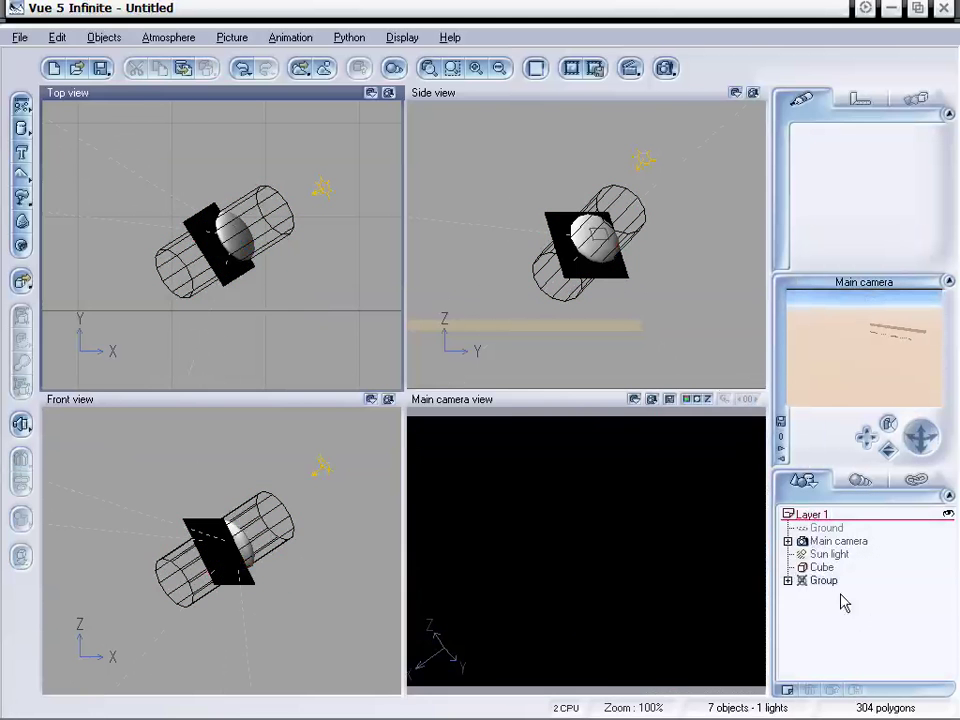
left_click(822, 567)
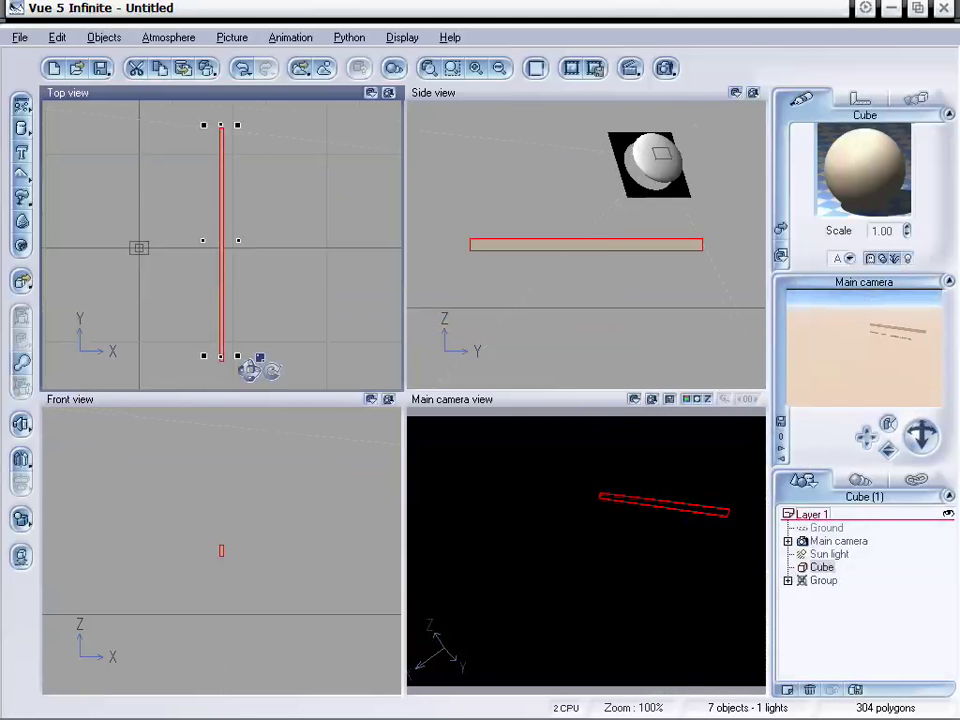
left_click_drag(922, 433, 917, 433)
- Turn Hide From Render off again so the lens group renders
left_click(793, 580)
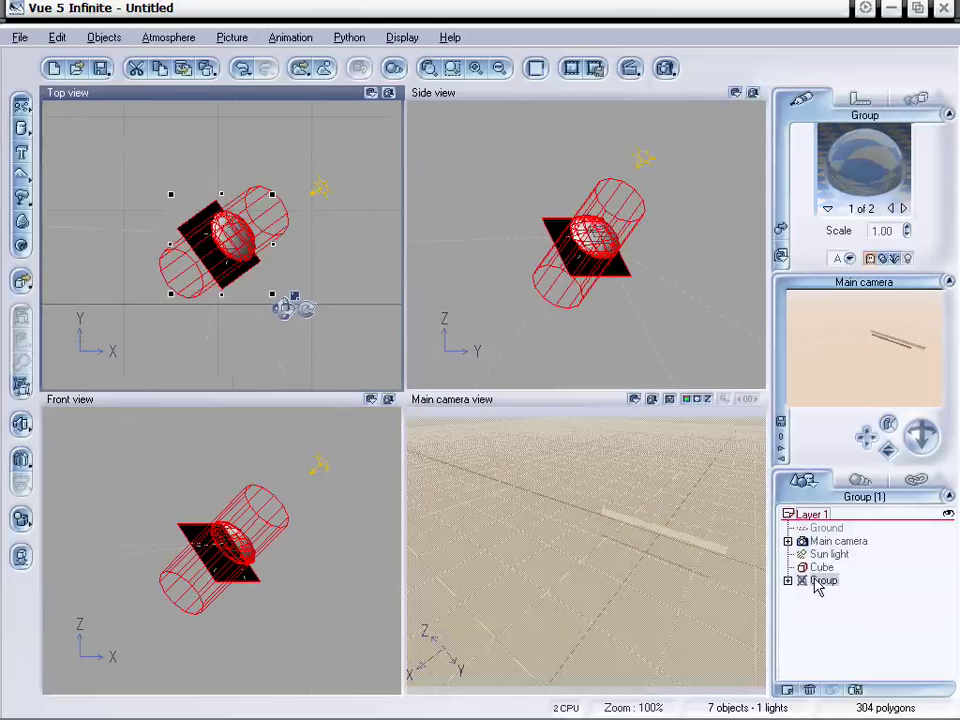
left_click(788, 581)
left_click(788, 581)
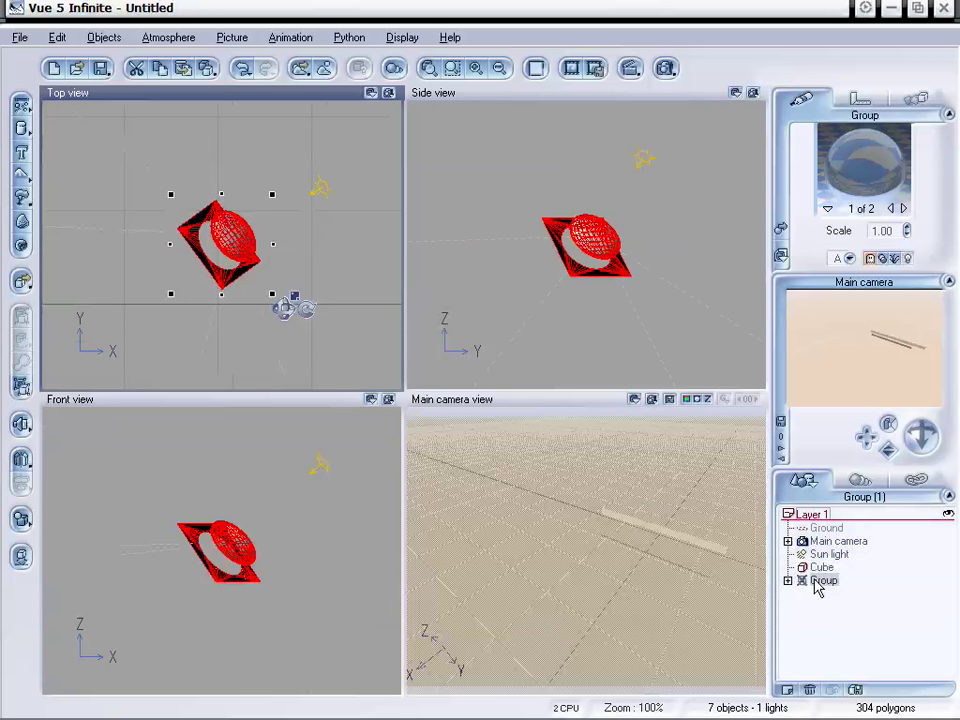
right_click(815, 585)
left_click(737, 388)
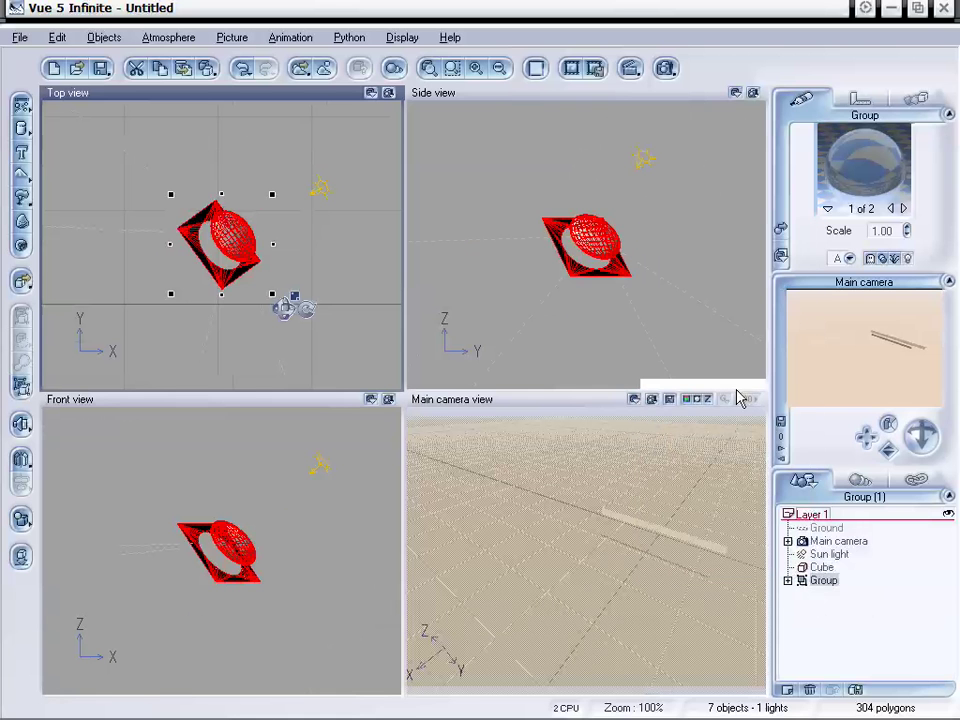
right_click(822, 585)
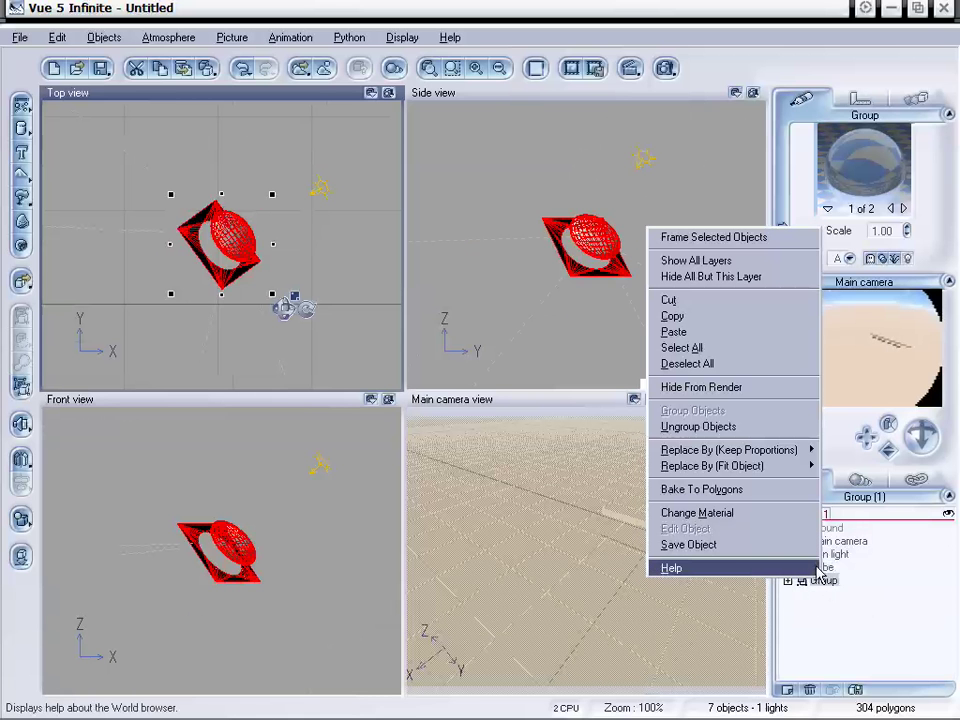
left_click(855, 621)
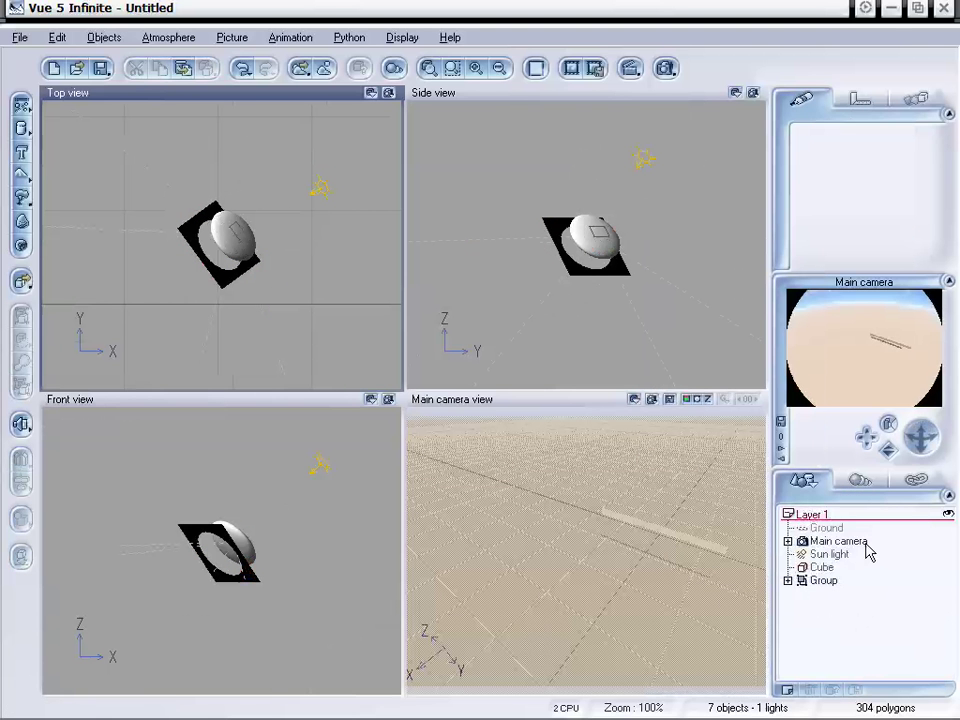